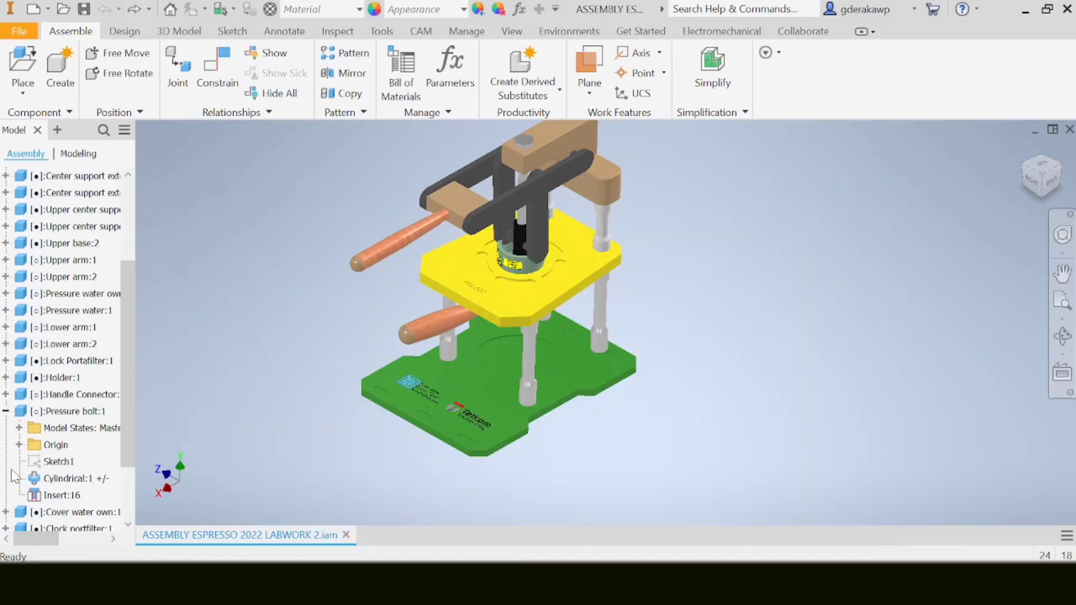
Delete the Cylindrical and Insert relationships from the Pressure bolt component.
click(5, 410)
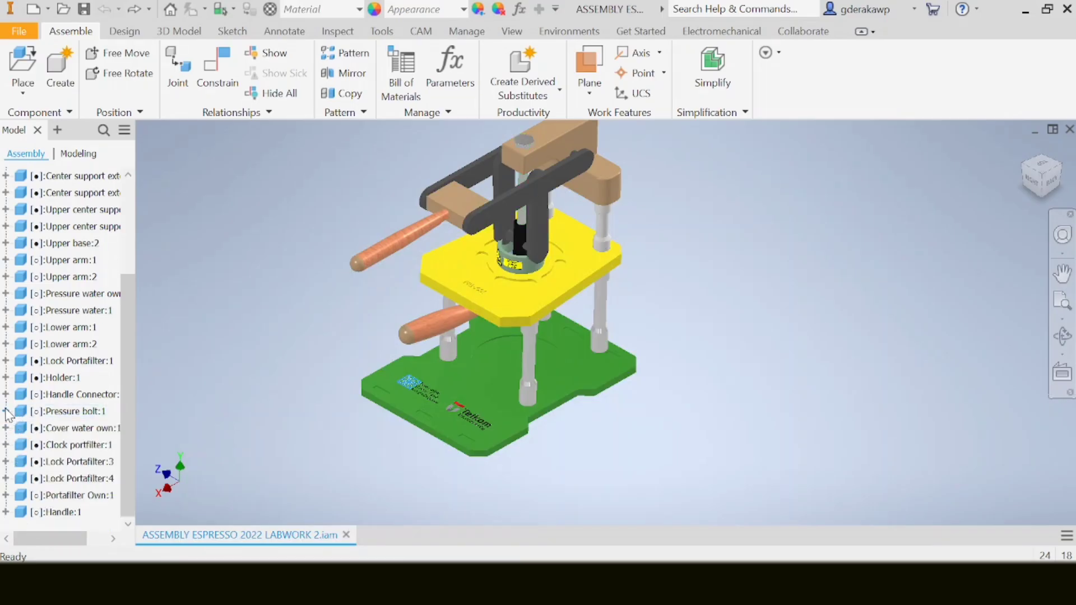
click(5, 411)
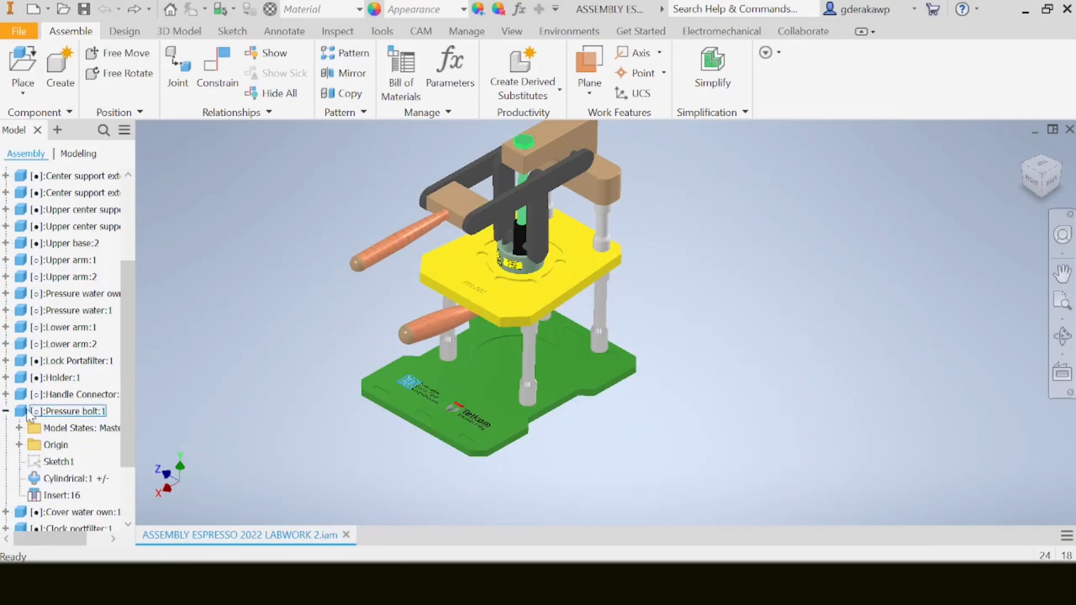
right_click(62, 478)
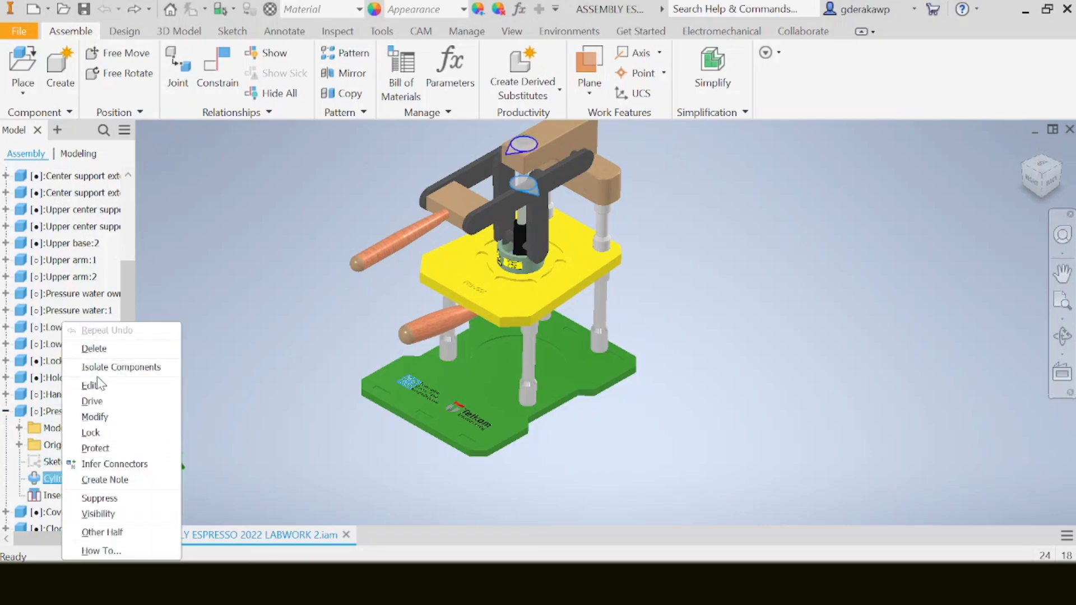
click(93, 348)
right_click(75, 479)
click(101, 378)
Pull the freed pressure bolt out of the press and leave it in the empty space beside the assembly.
middle_drag(718, 293, 655, 341)
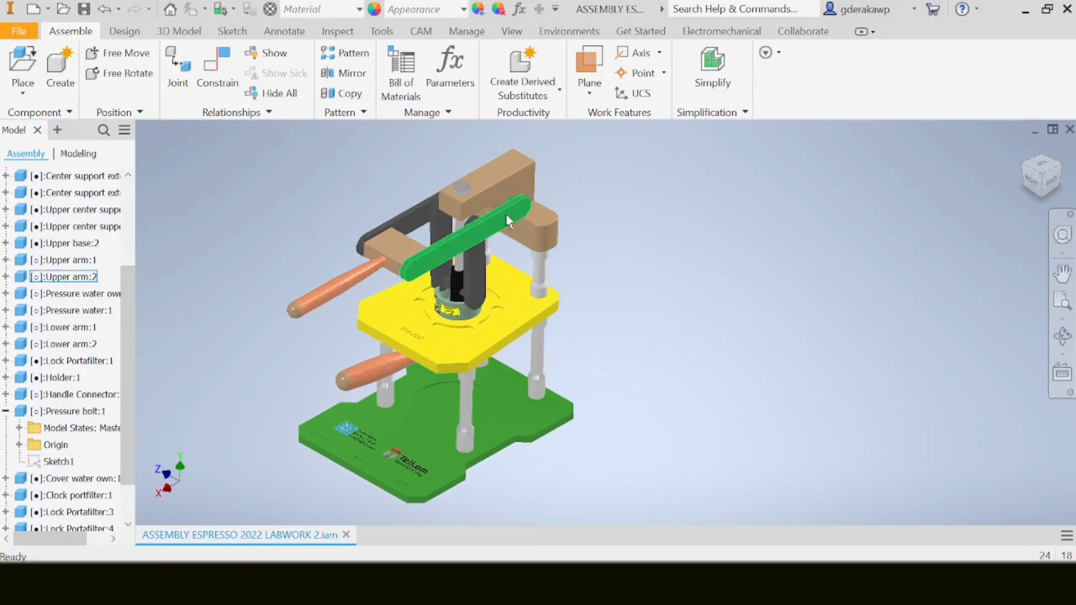
drag(461, 191, 639, 197)
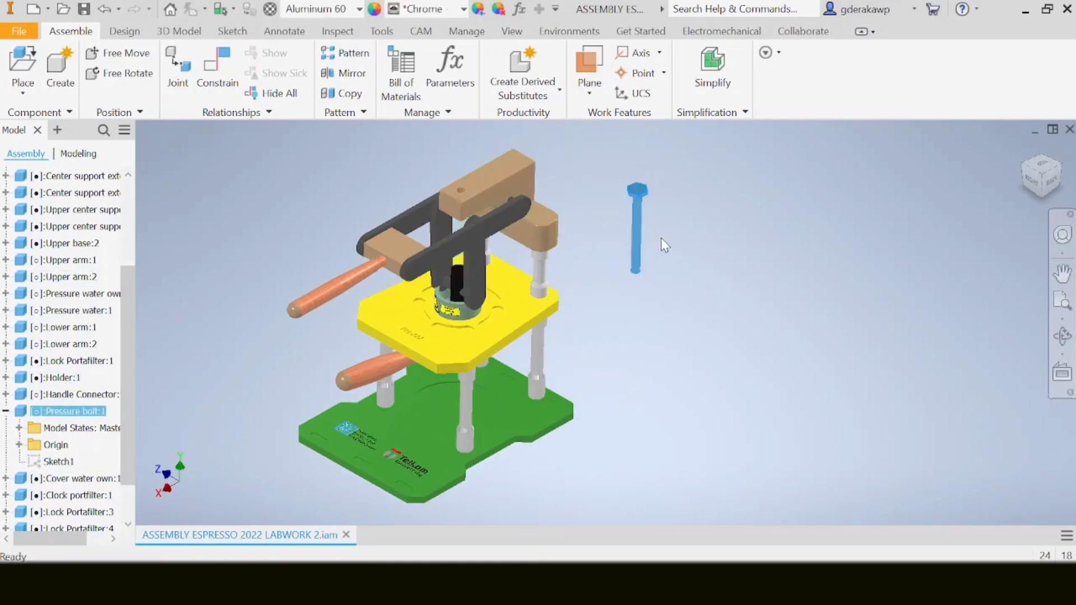
click(660, 291)
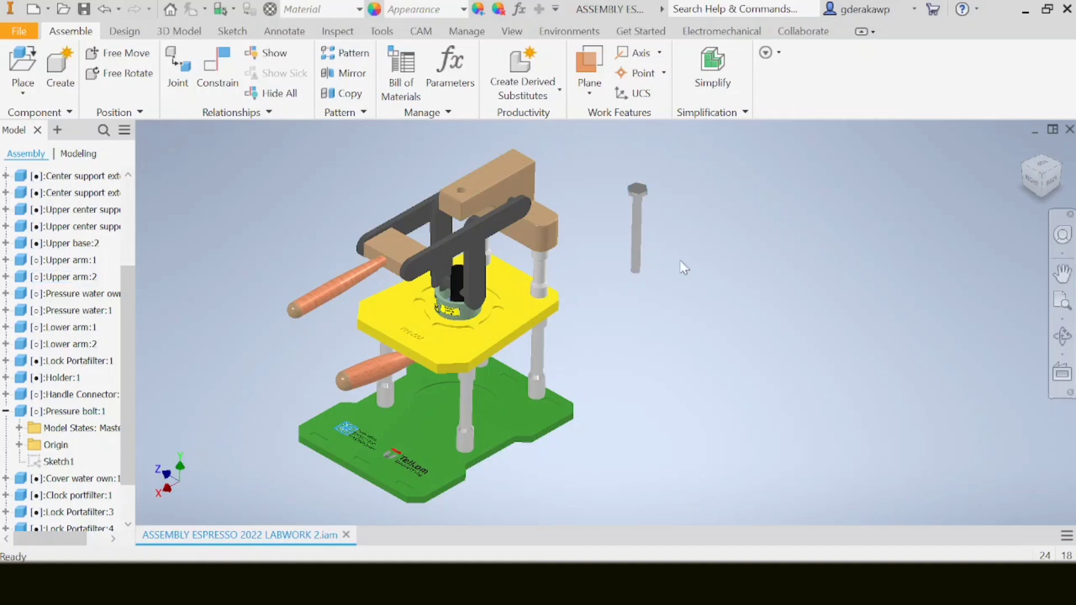
Start a Rigid joint and set the centre of the pressure bolt's lower end as the first connection origin.
click(177, 82)
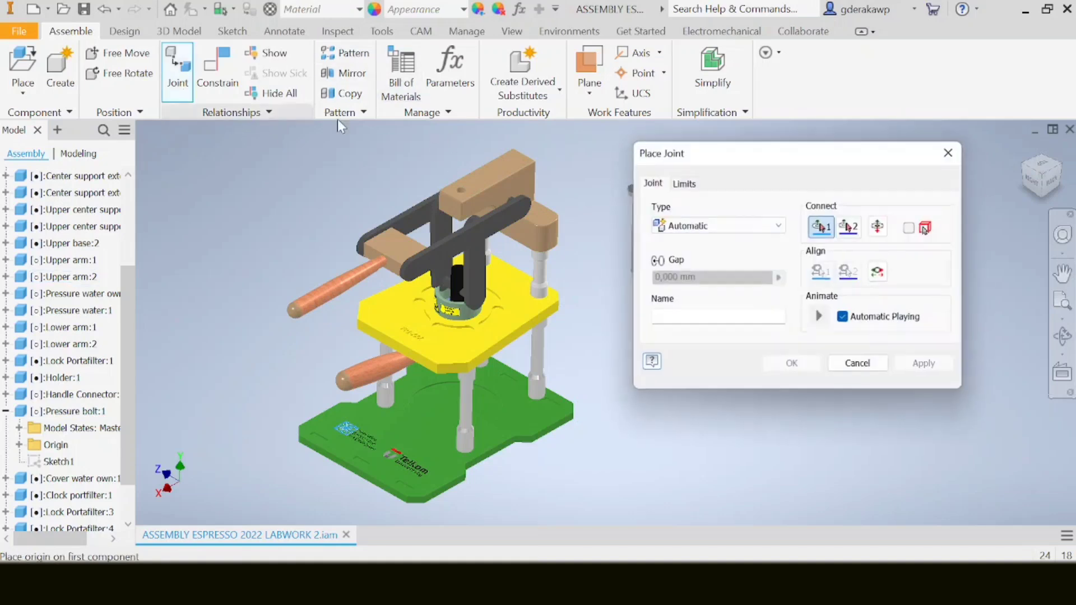
click(778, 225)
click(677, 254)
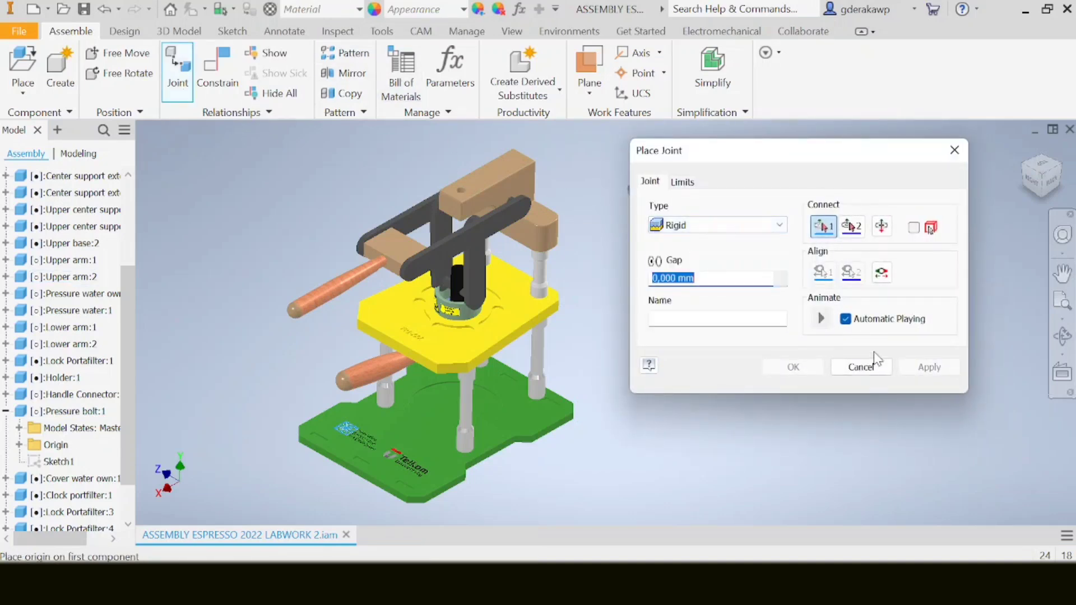
drag(870, 152, 241, 149)
scroll(709, 254, up, 5)
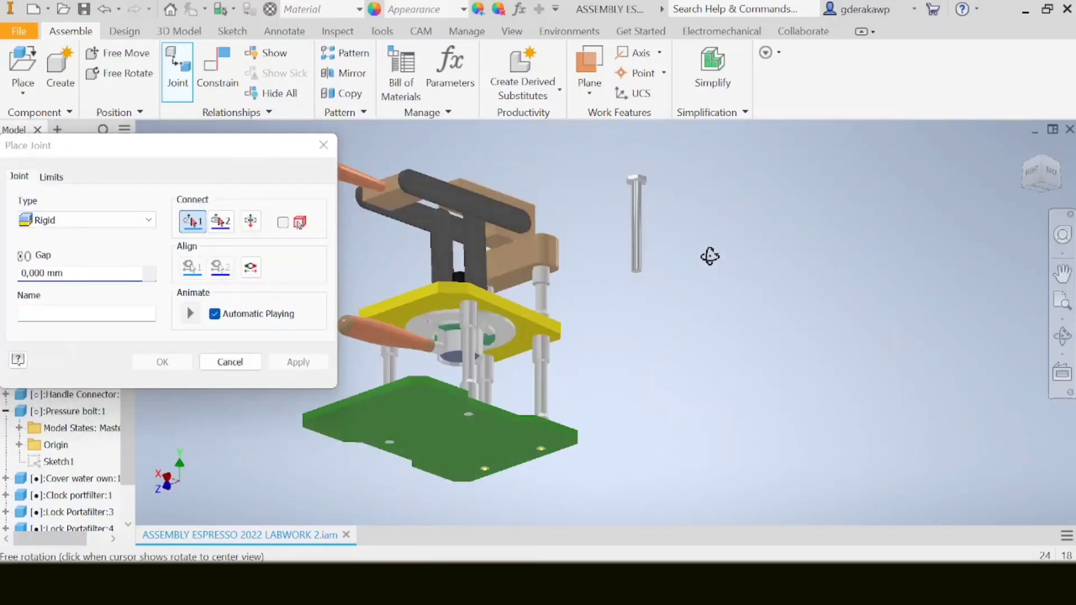
click(526, 241)
Connect the Rigid joint to the centre of the blind hole's bottom in the black pressure cylinder, with a 0 mm gap.
scroll(619, 269, down, 5)
scroll(629, 305, up, 3)
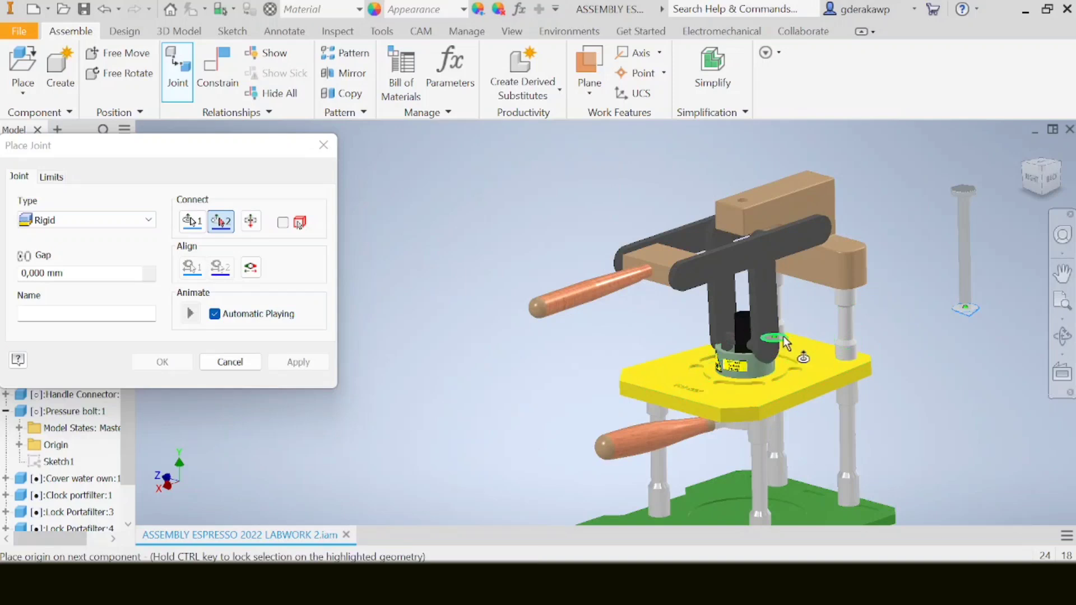
scroll(830, 334, up, 5)
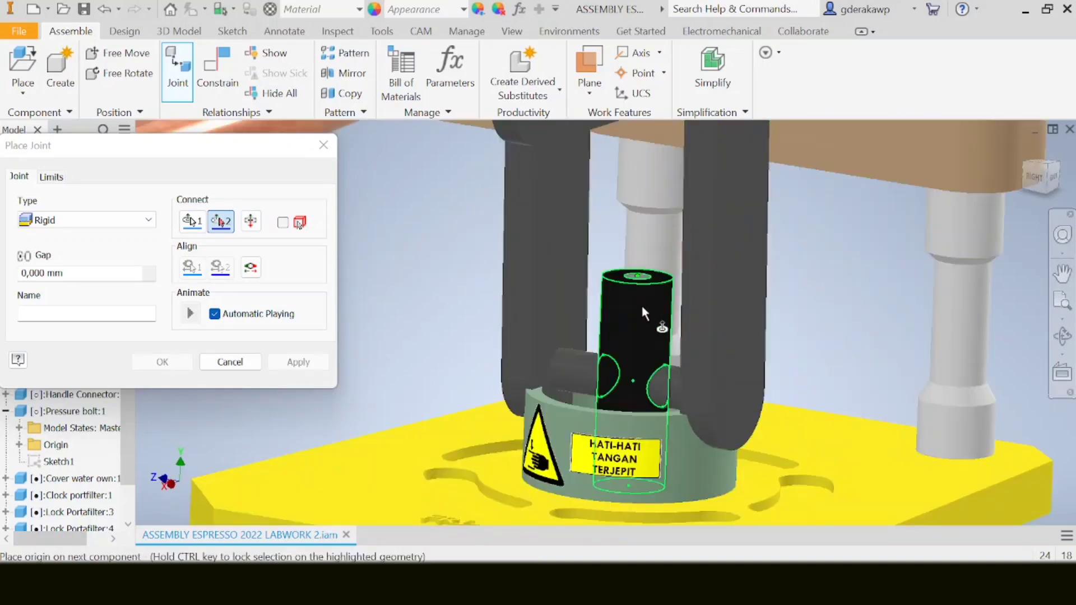
scroll(641, 303, up, 3)
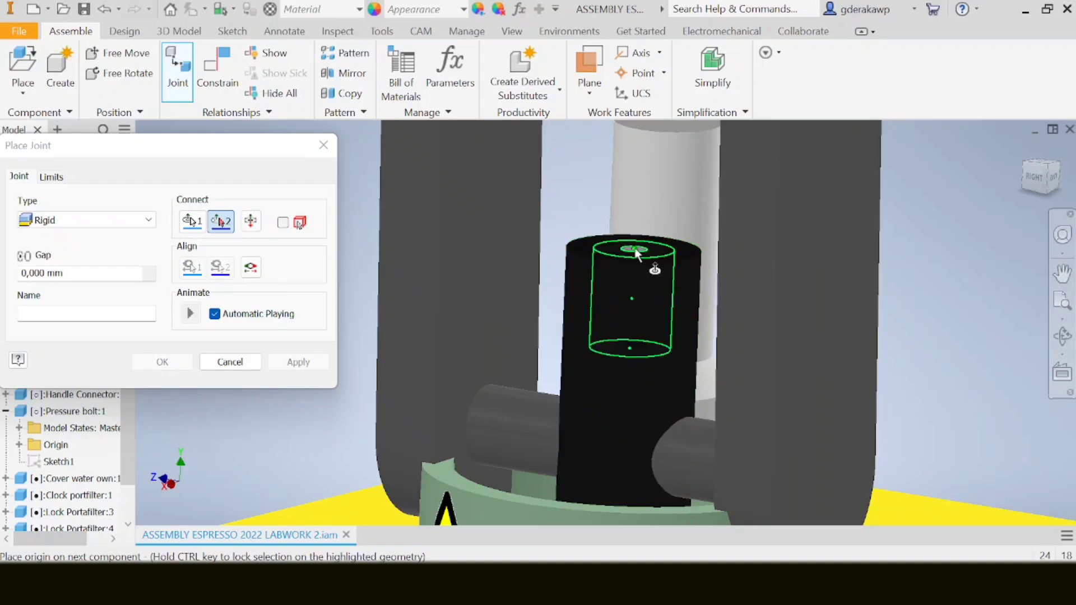
mouse_move(664, 282)
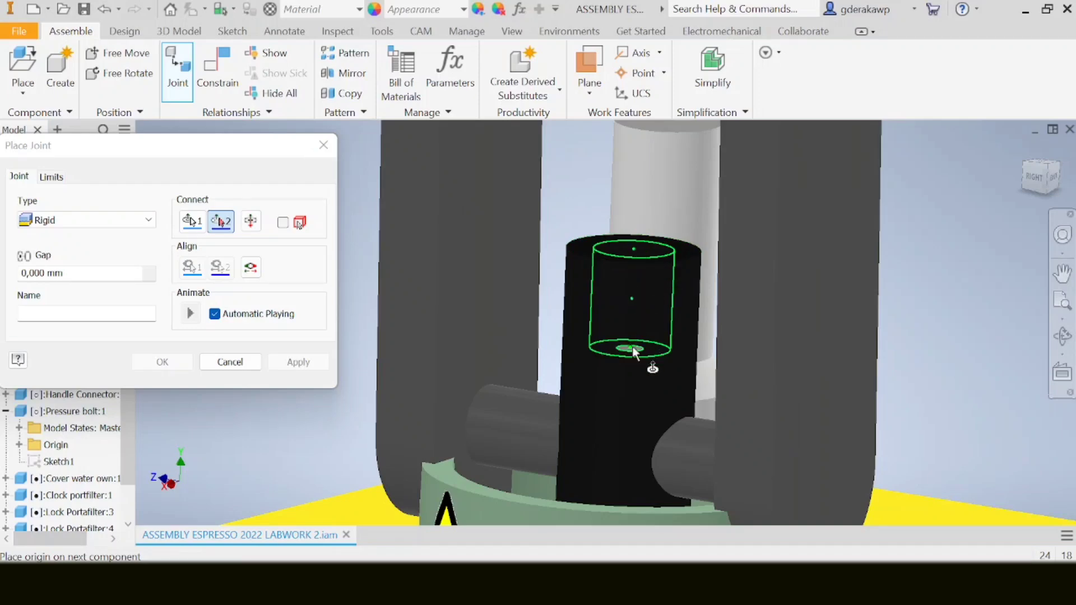
click(632, 349)
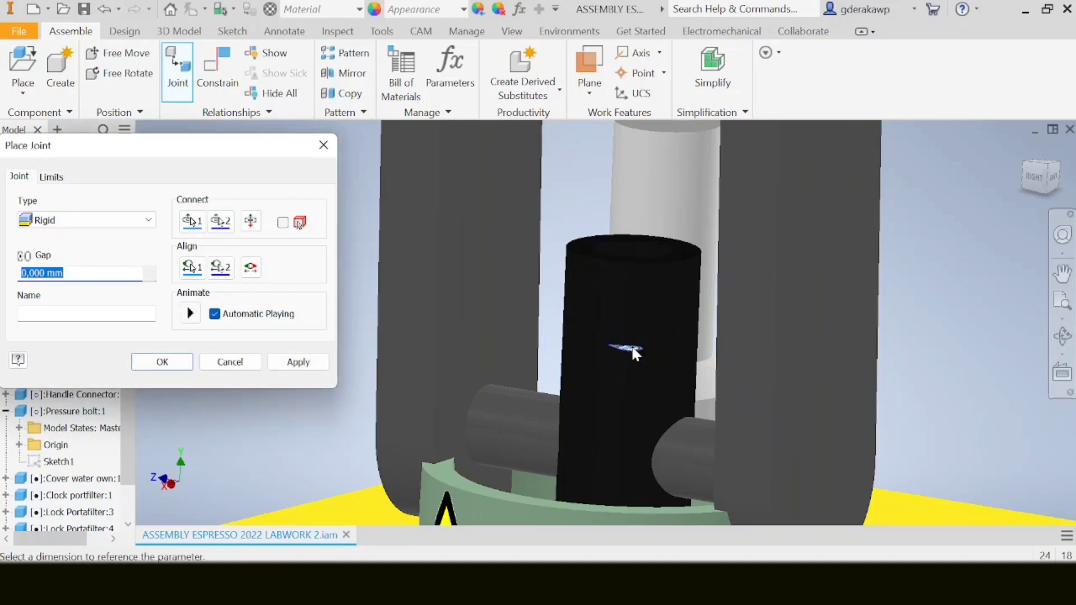
click(296, 363)
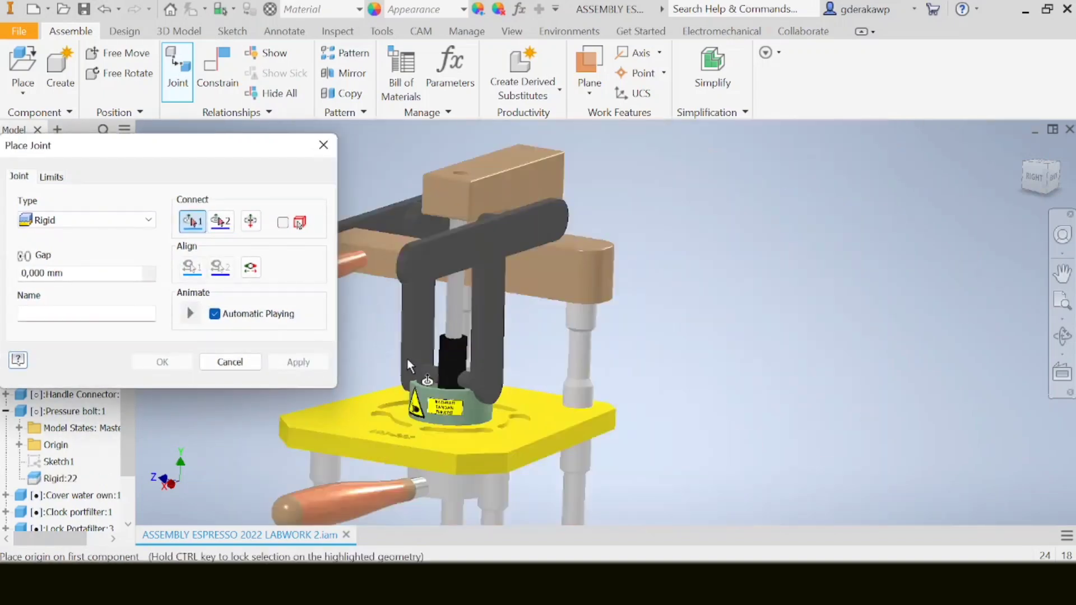
click(323, 145)
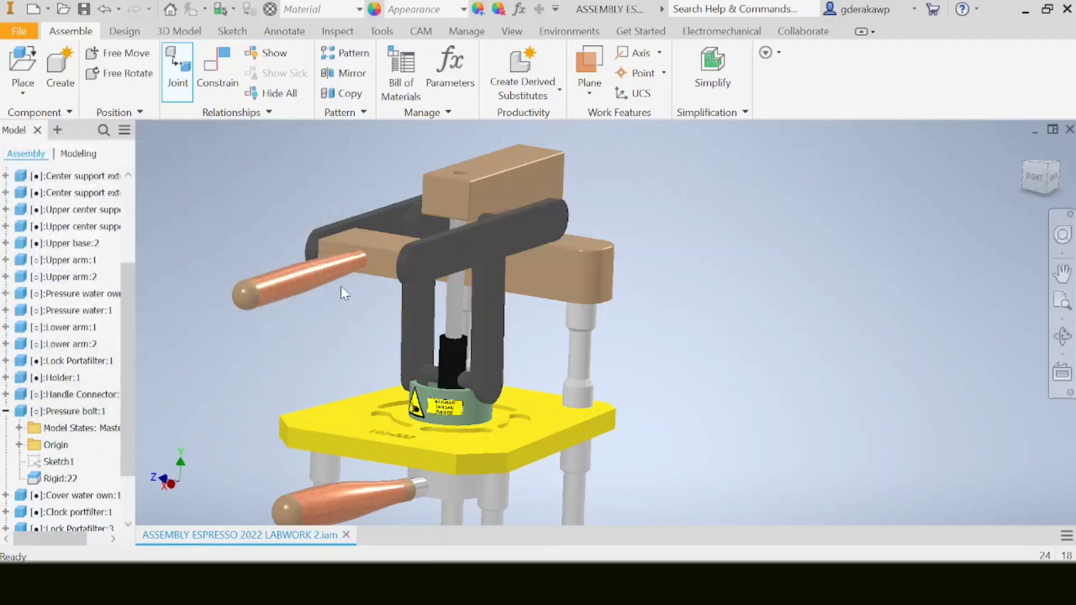
Lift the bolt head clear with the upper handle and start an Insert constraint on the top edge of the wooden block's bolt hole.
mouse_move(628, 173)
shift+middle_down()
mouse_move(632, 203)
mouse_move(628, 191)
shift+middle_up()
drag(270, 371, 297, 241)
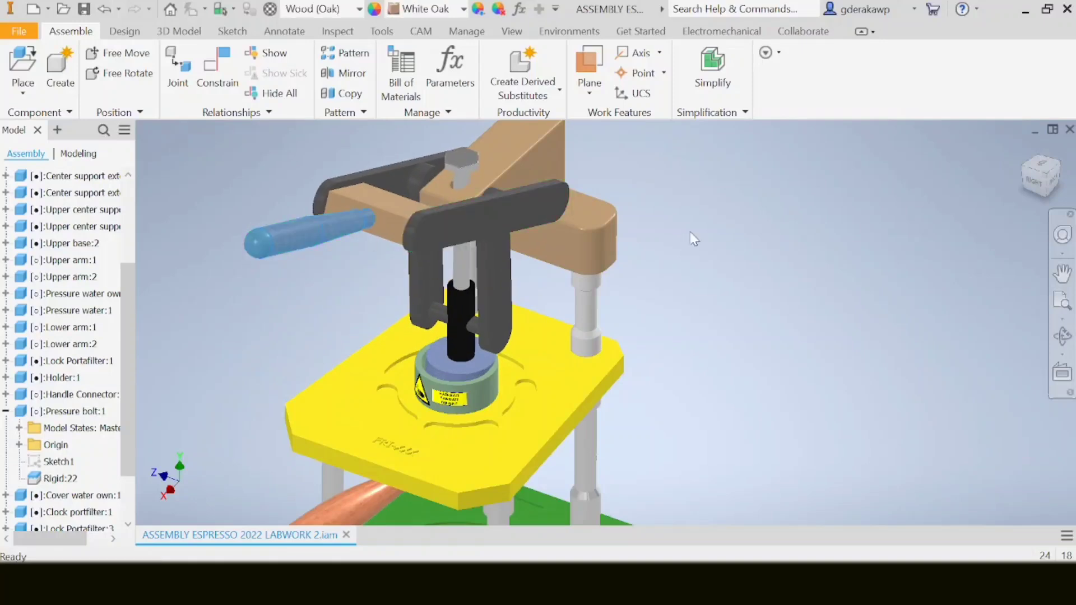
click(223, 76)
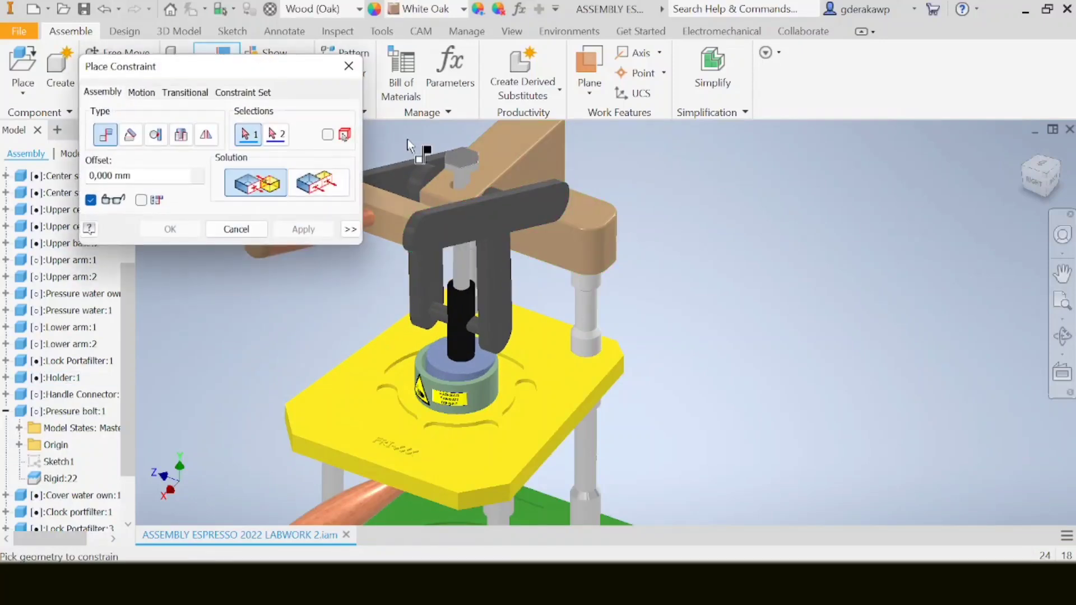
click(180, 136)
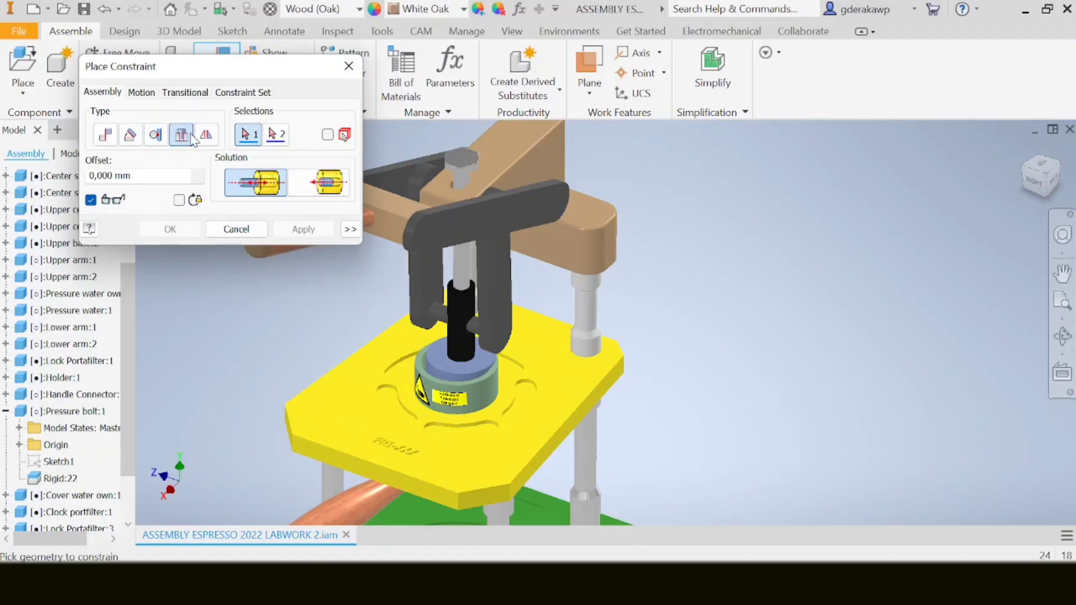
scroll(700, 193, down, 10)
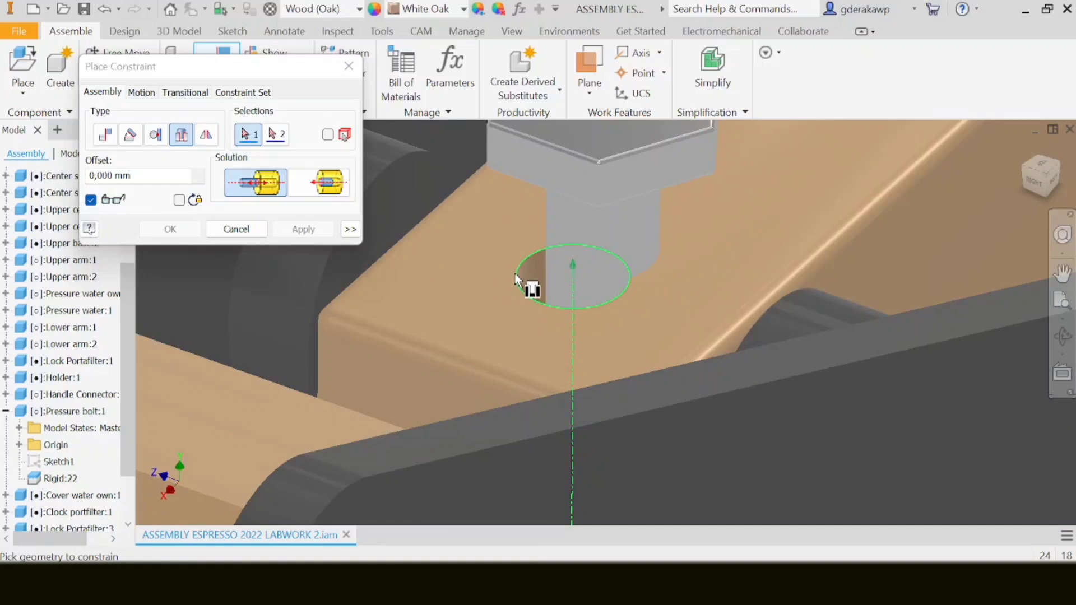
click(517, 277)
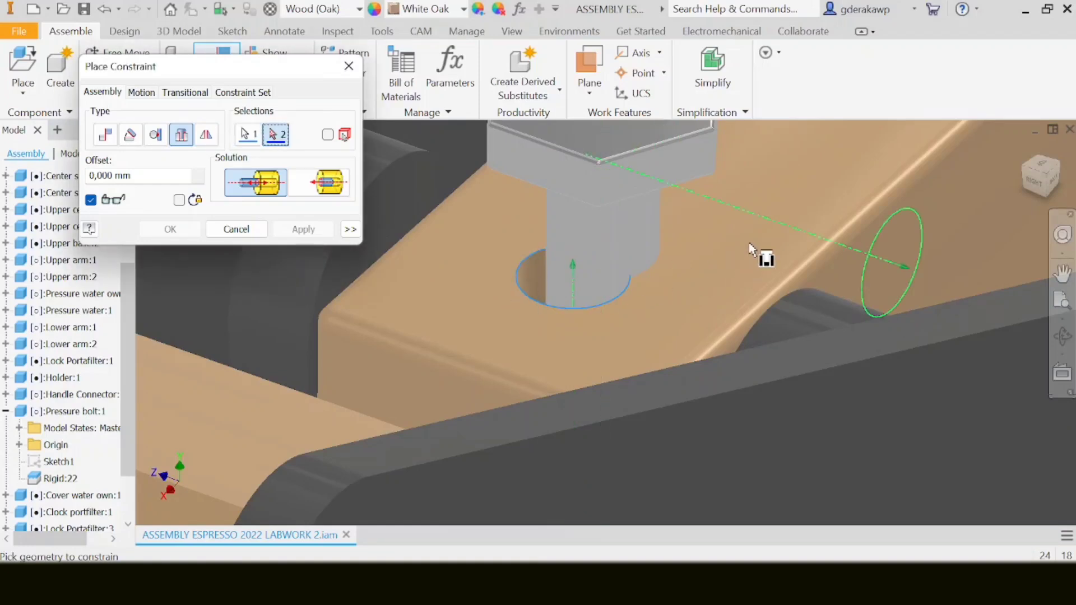
Complete the Insert constraint with the circular edge under the bolt head, using a 0 mm offset.
shift+middle_drag(704, 251, 768, 379)
scroll(775, 296, up, 5)
scroll(688, 341, up, 3)
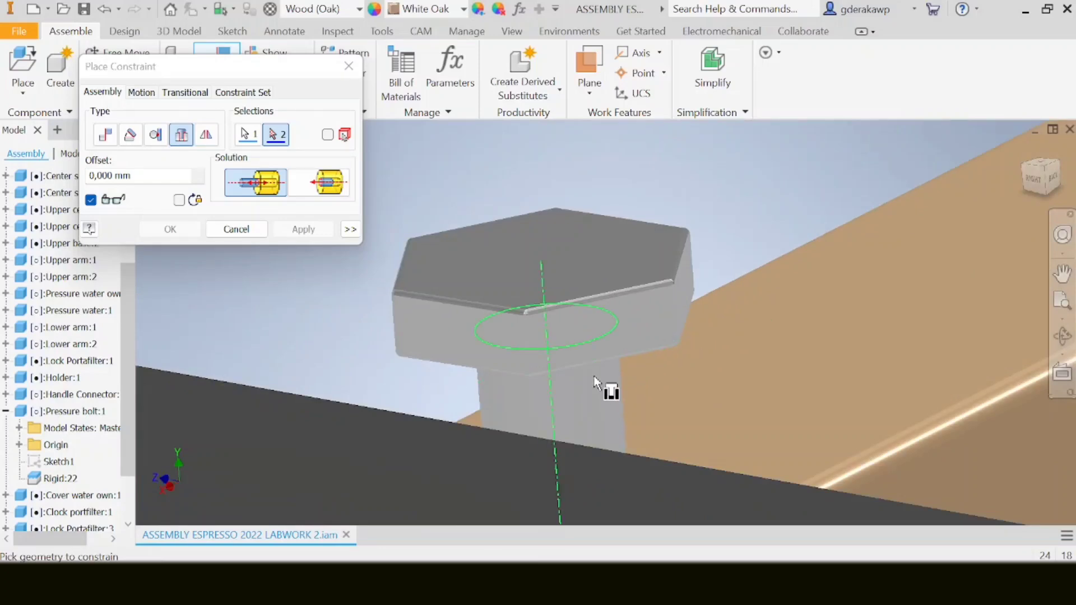
click(595, 381)
scroll(596, 378, down, 5)
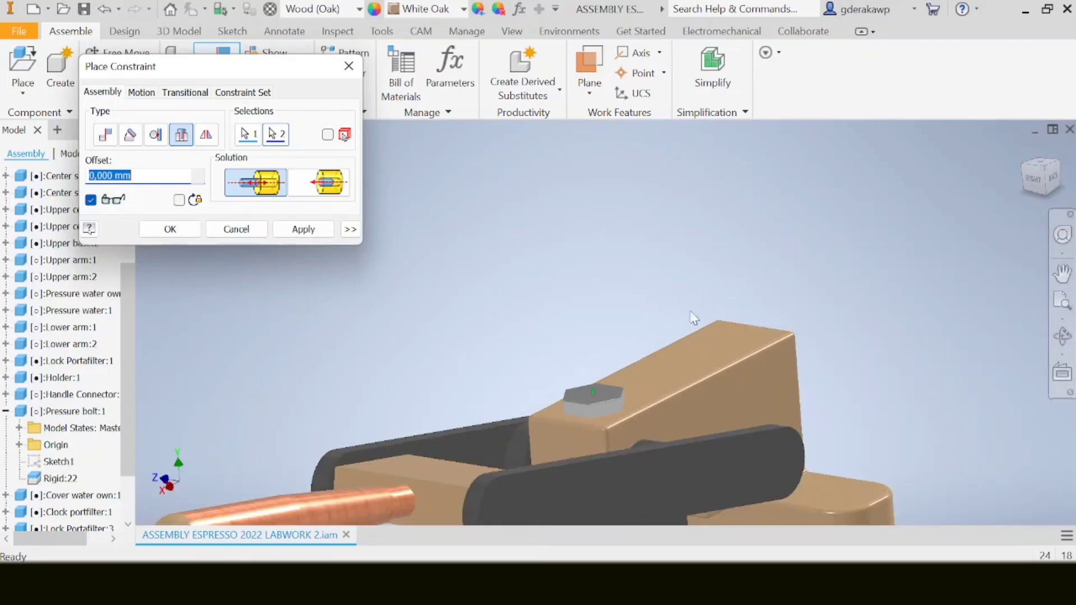
shift+middle_drag(698, 308, 580, 270)
click(304, 229)
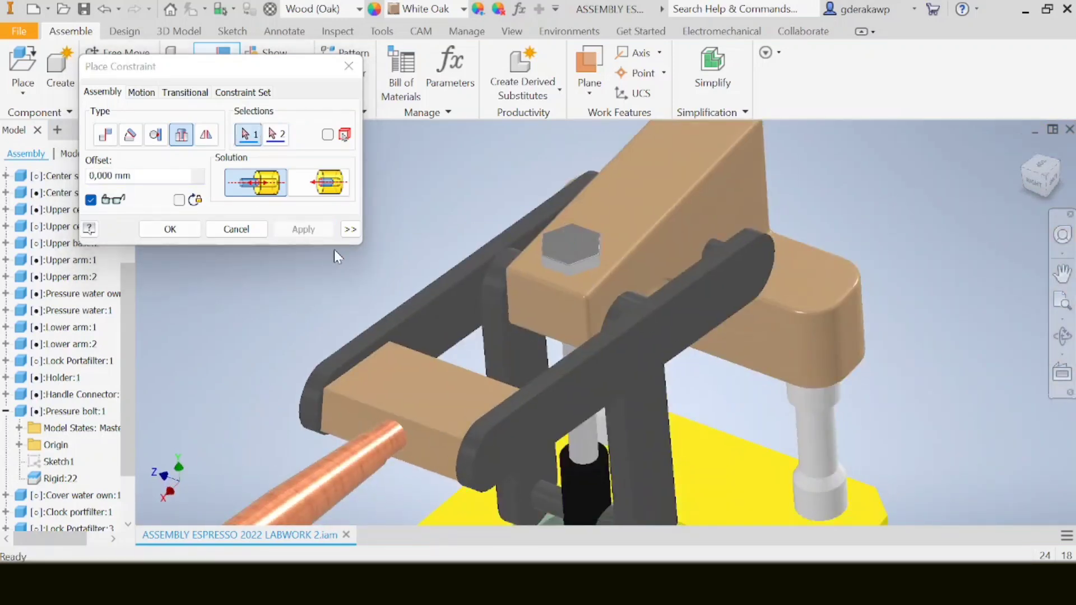
key(Escape)
Test the mechanism's motion by trying to move the upper handle, and inspect the whole press.
scroll(417, 243, down, 5)
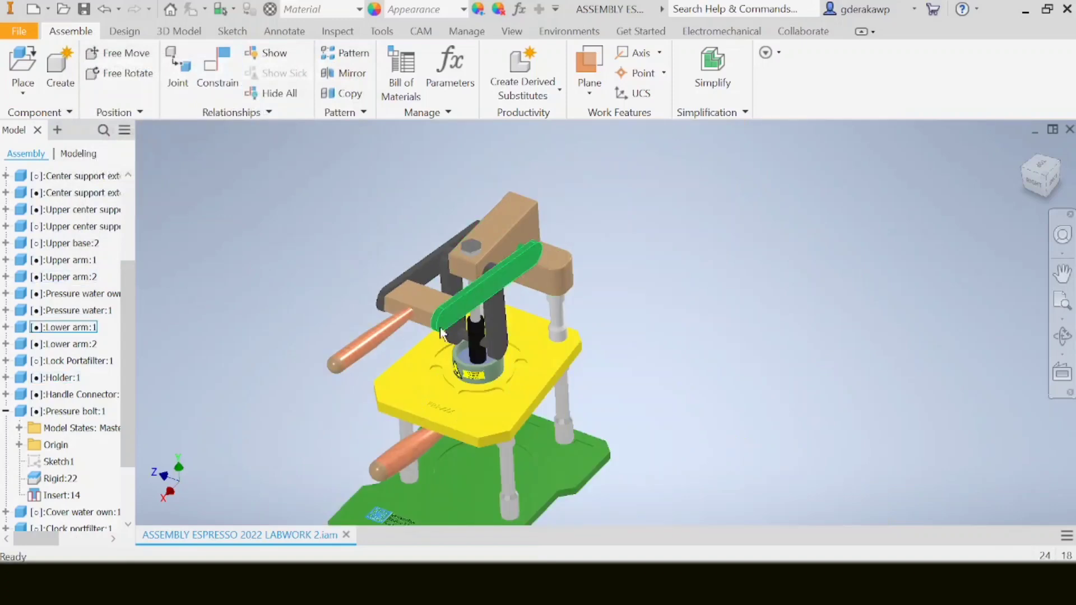
drag(376, 348, 377, 297)
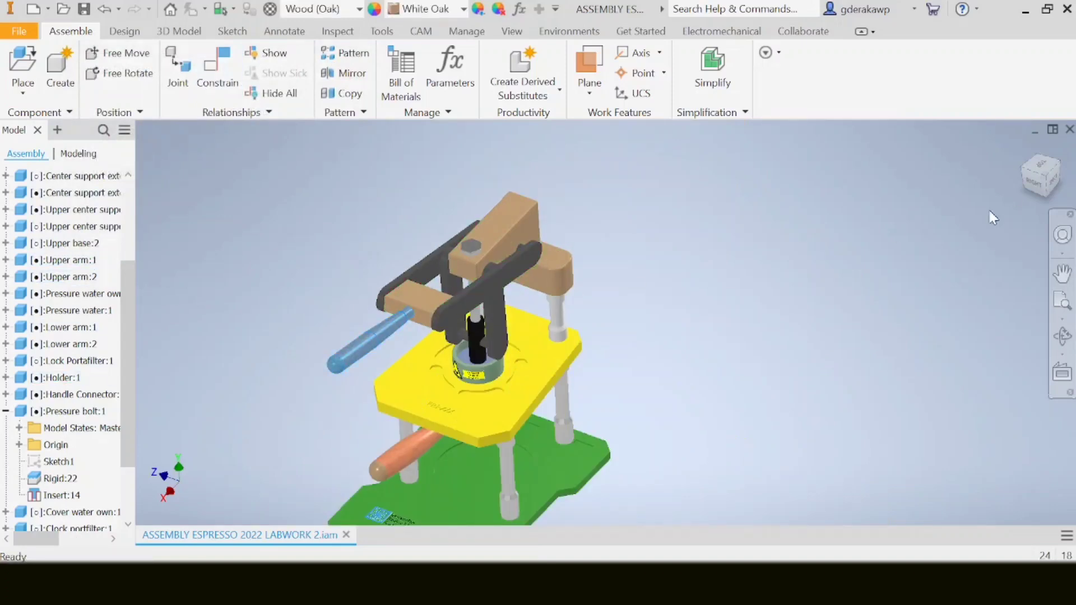
middle_drag(789, 264, 919, 216)
click(1044, 177)
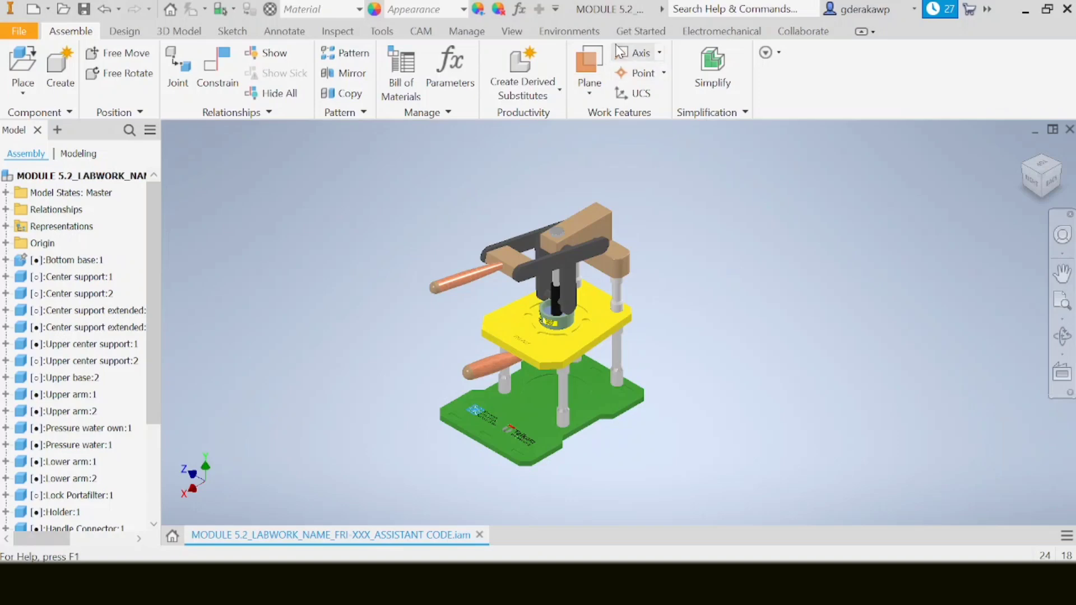
Enter the Inventor Studio environment and begin a new local light of the Spot type.
click(569, 31)
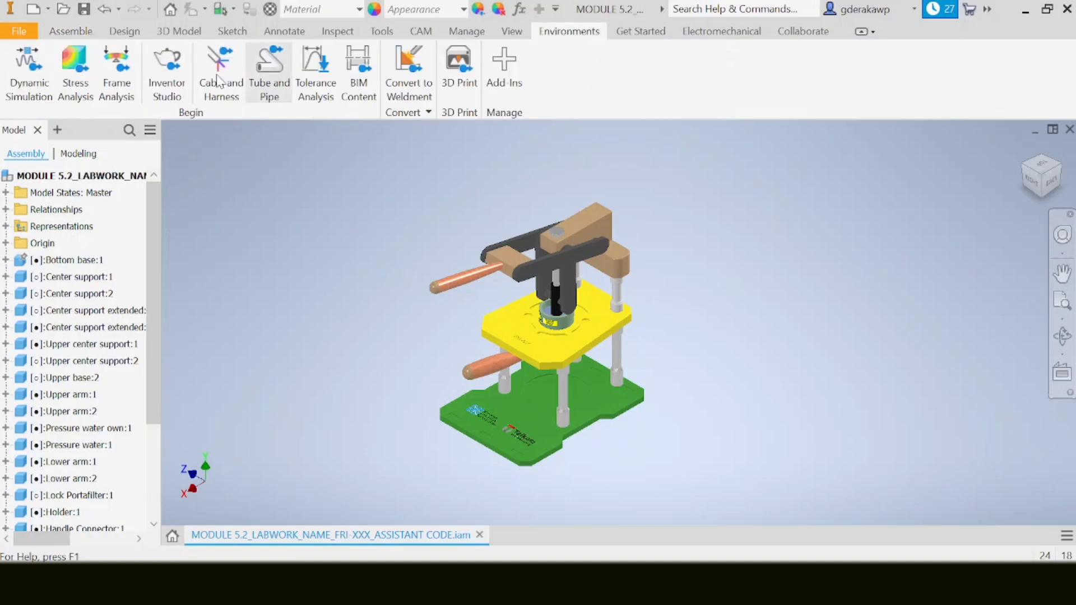
click(164, 85)
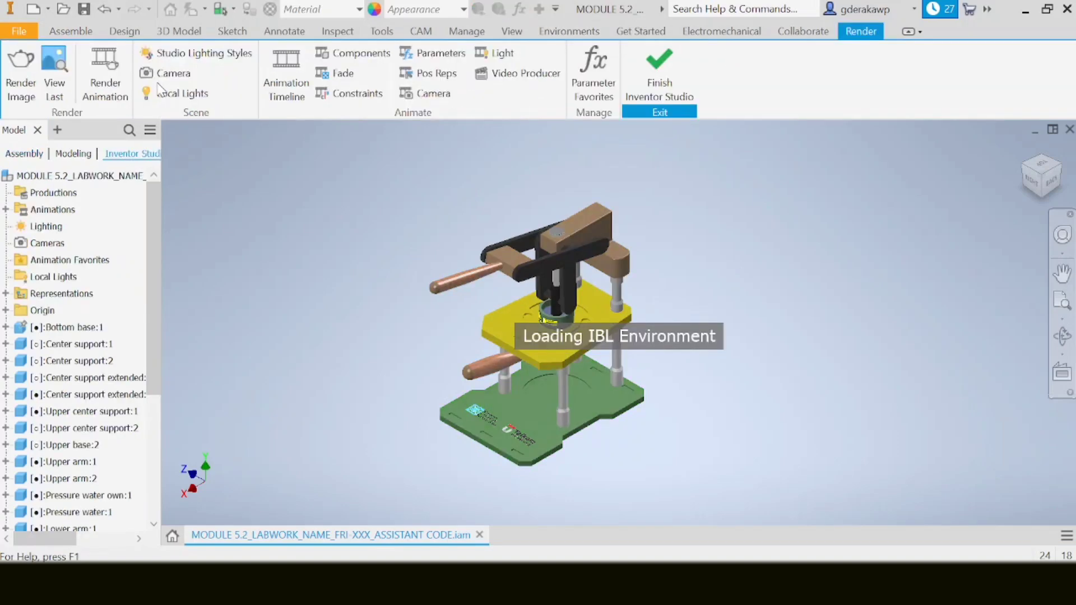
click(201, 94)
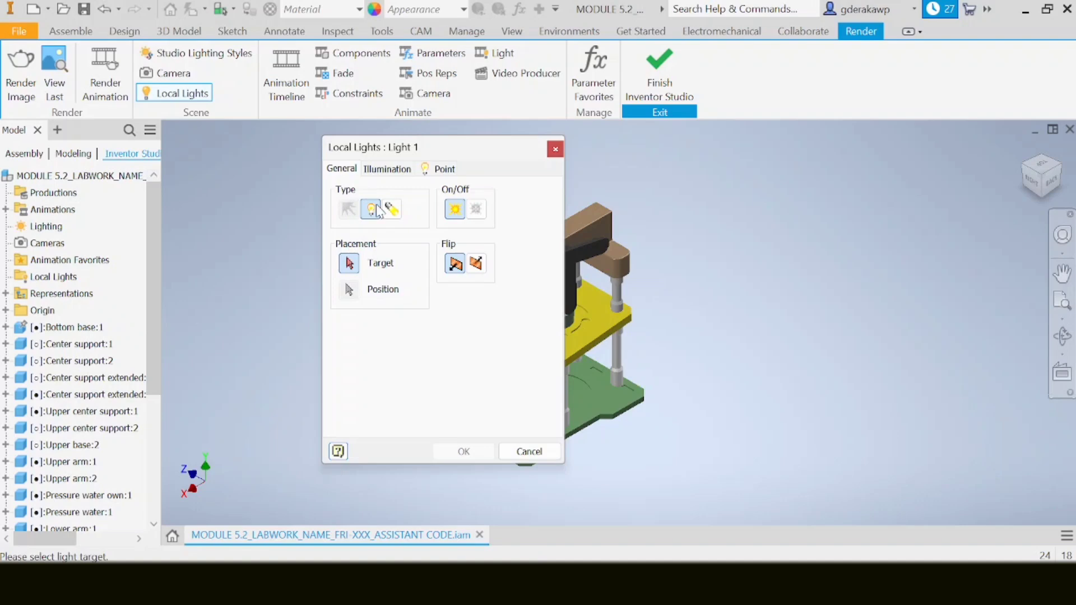
click(393, 212)
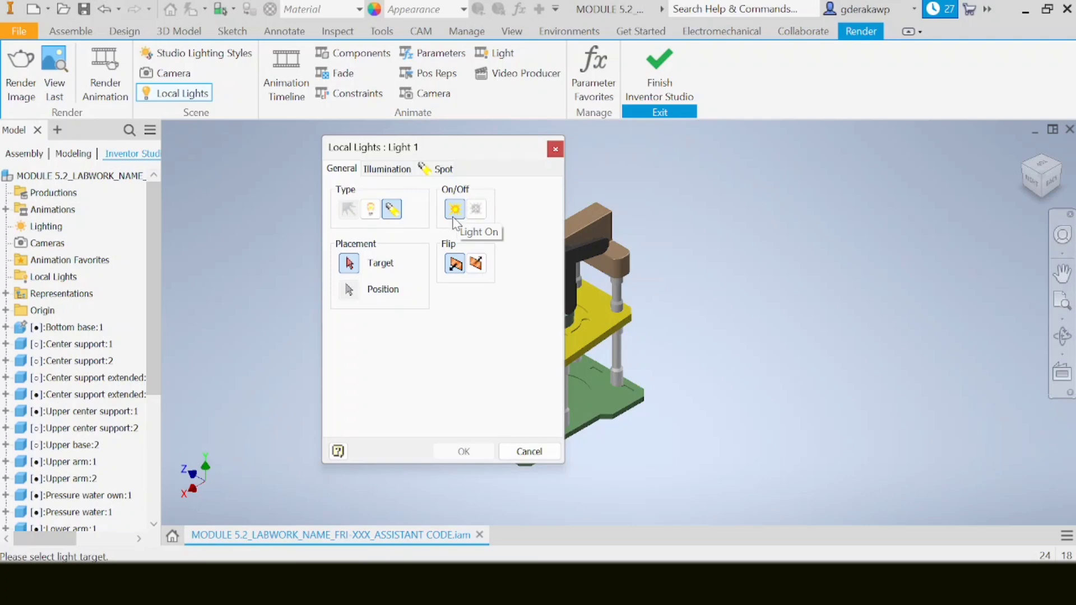
Place the spot light's target on the top face of the pressure bolt's hexagonal head.
drag(463, 144, 336, 152)
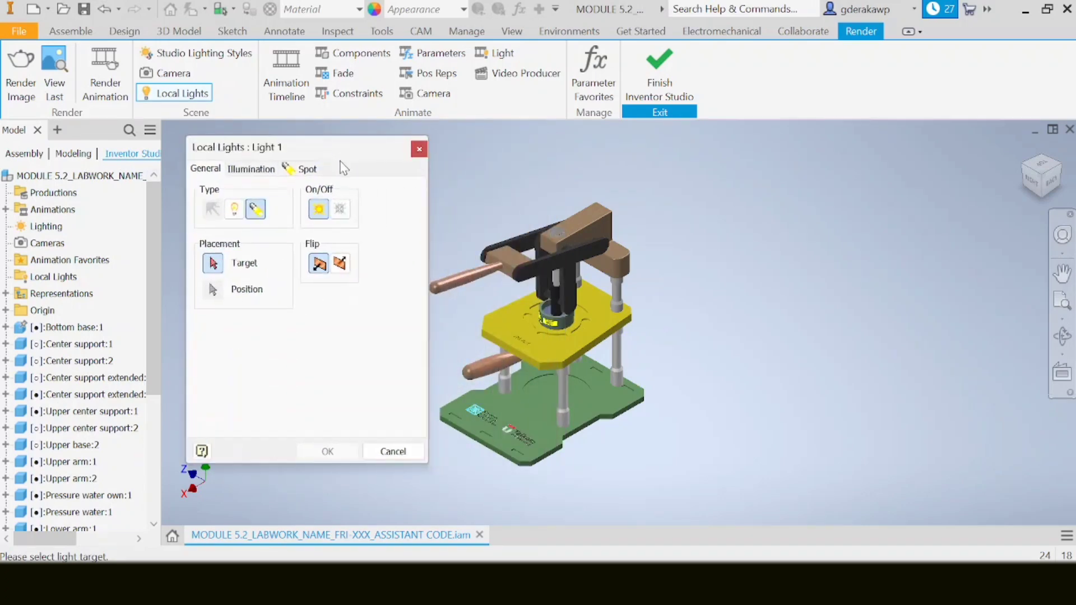
scroll(558, 240, up, 3)
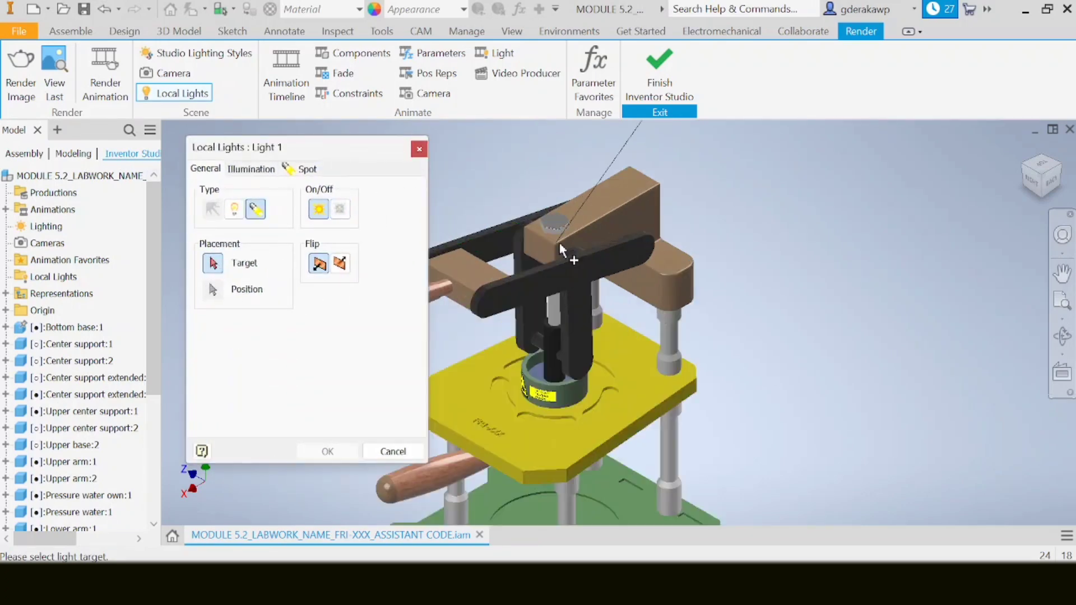
scroll(583, 215, up, 3)
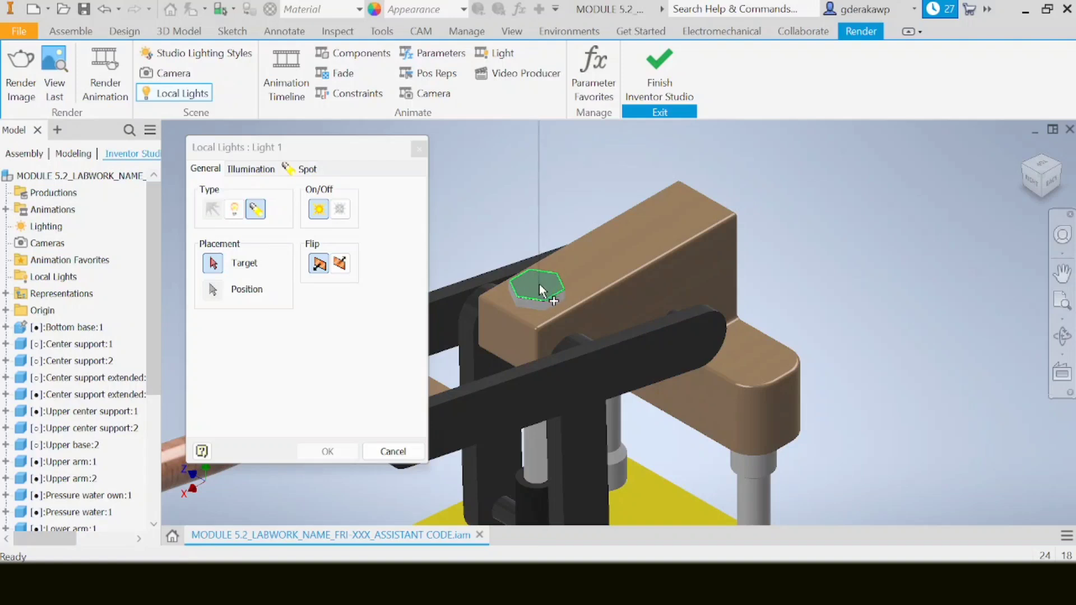
click(538, 287)
scroll(538, 287, down, 5)
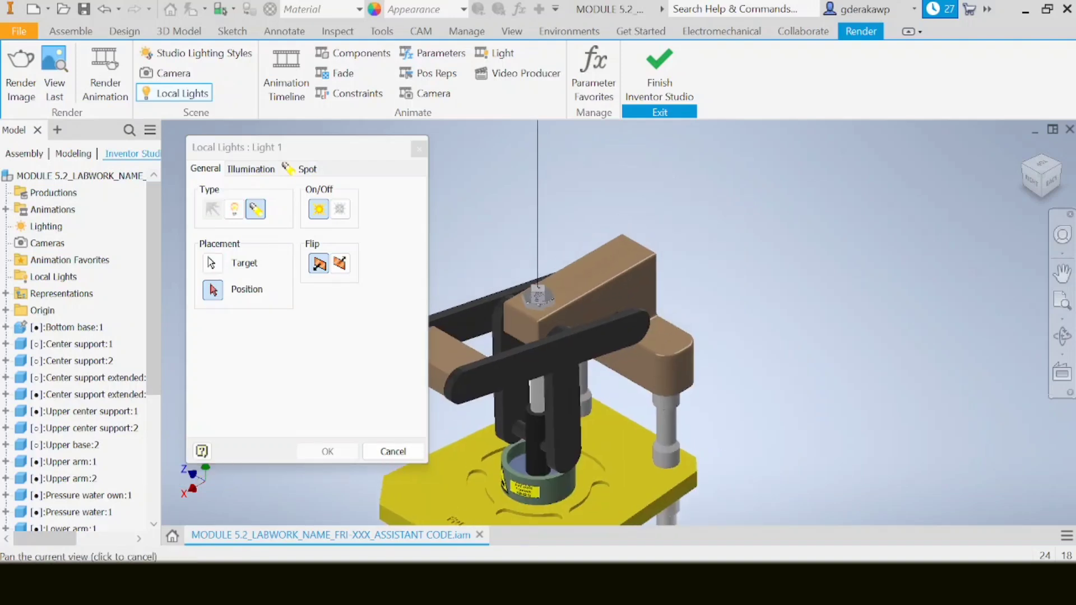
Place the spot light's position on the vertical line well above the pressure bolt's head.
scroll(525, 178, down, 3)
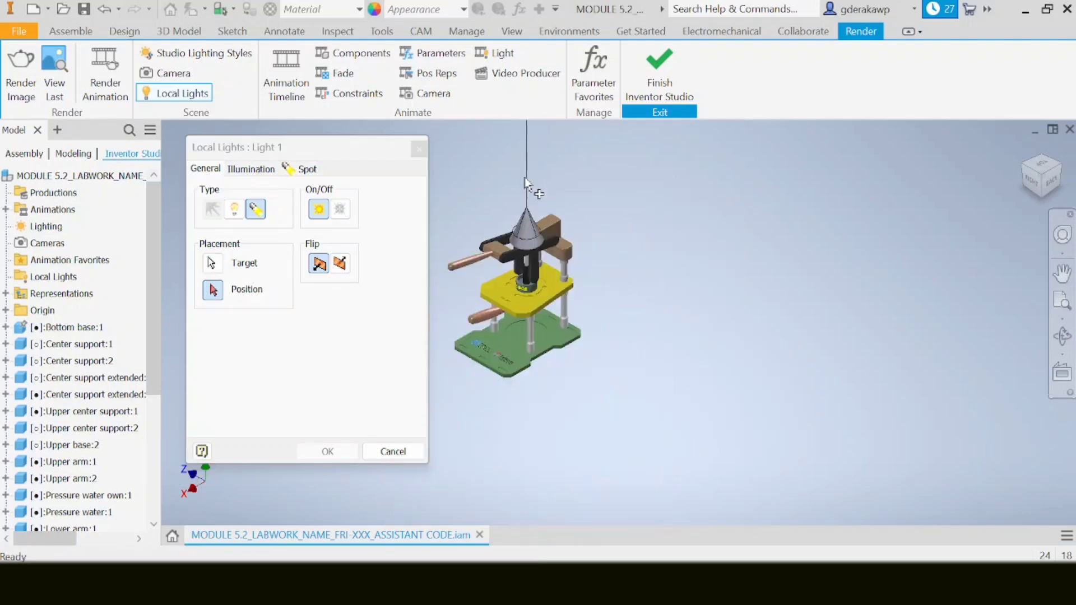
middle_drag(526, 127, 536, 273)
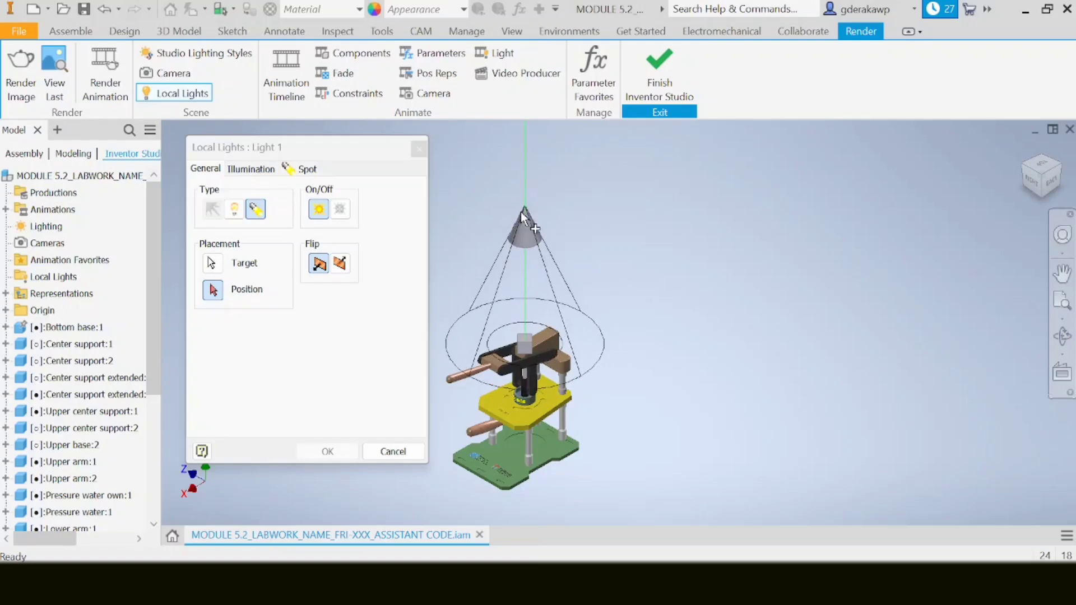
click(522, 212)
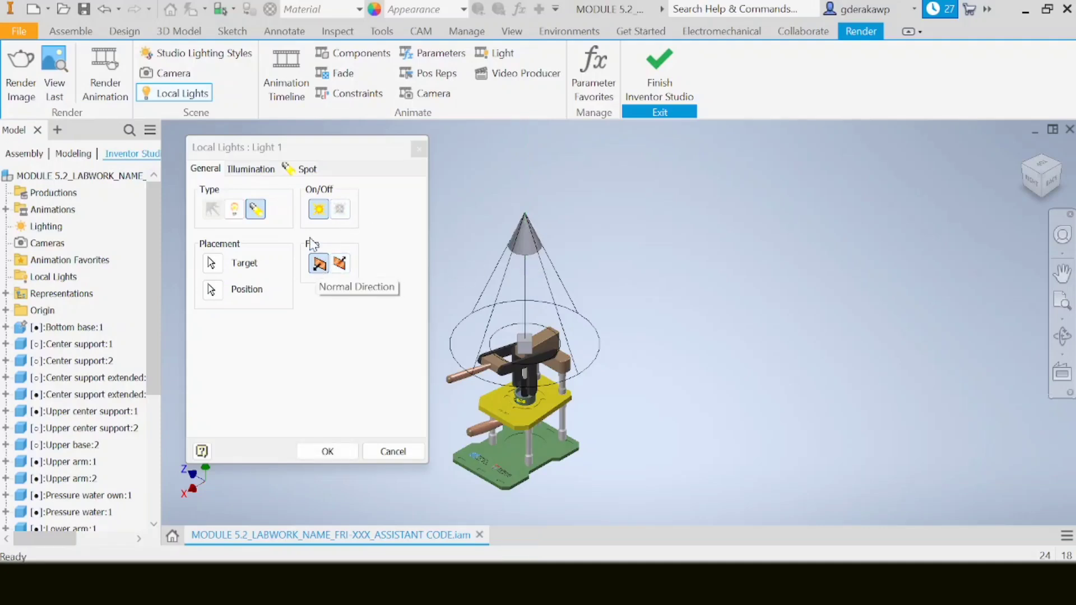
Set the spot light's position coordinates to X 100, Y 100 and Z 800 mm.
click(303, 170)
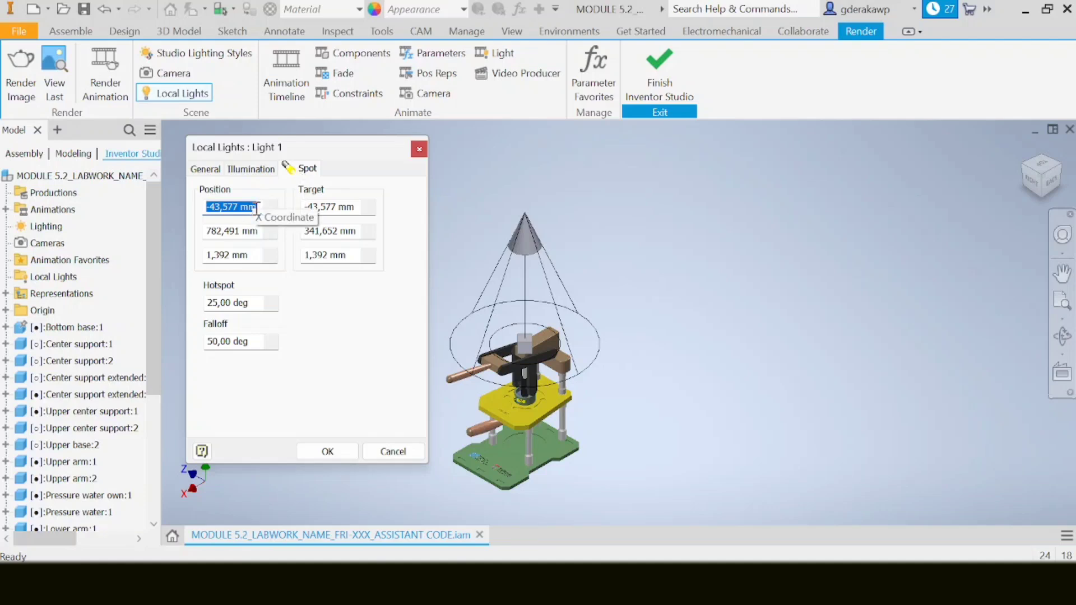
text(100)
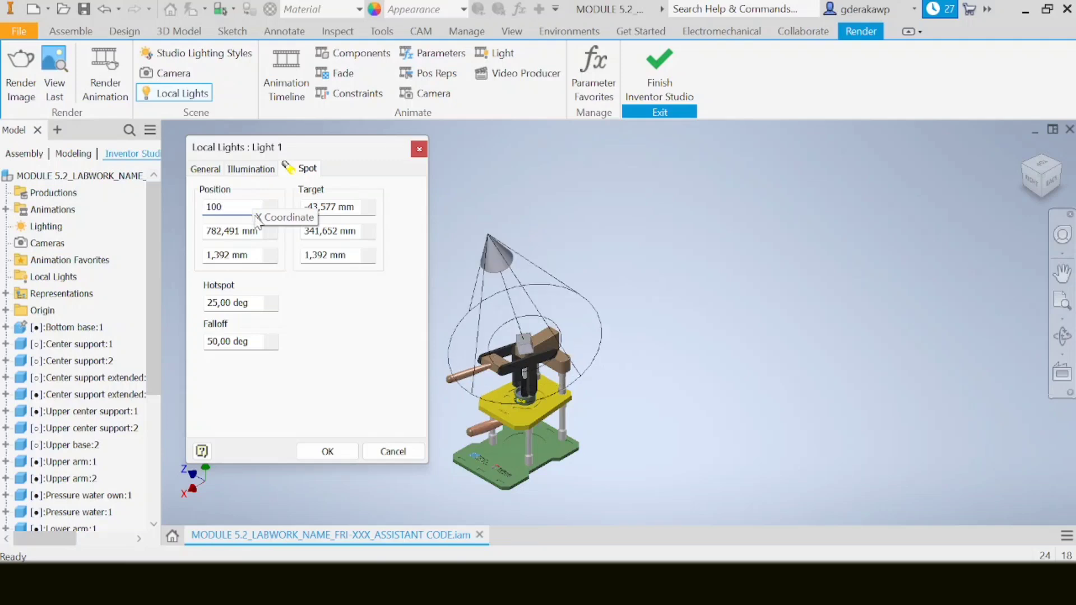
drag(259, 235, 205, 239)
text(100)
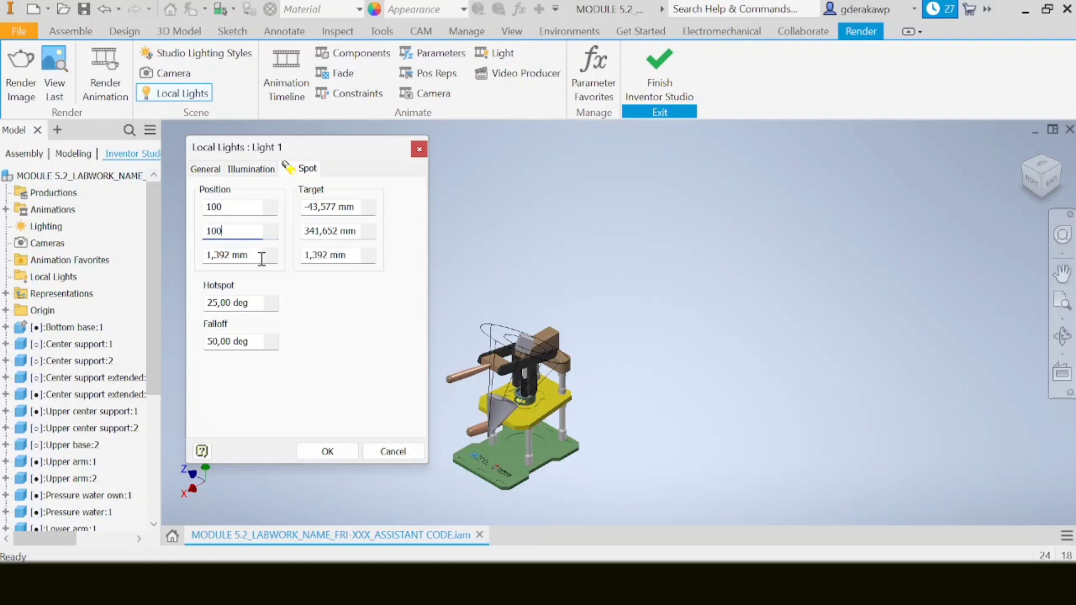
drag(258, 255, 190, 259)
text(800)
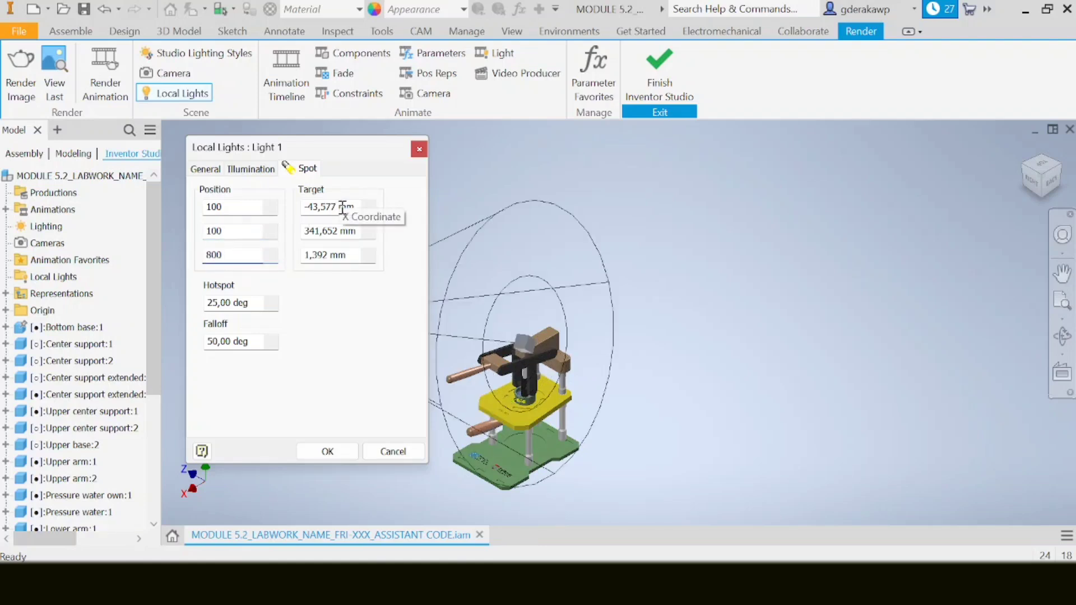
Set the spot light's target coordinates to X -1,050, Y 298 and Z 21 mm, and create the light.
drag(336, 207, 297, 210)
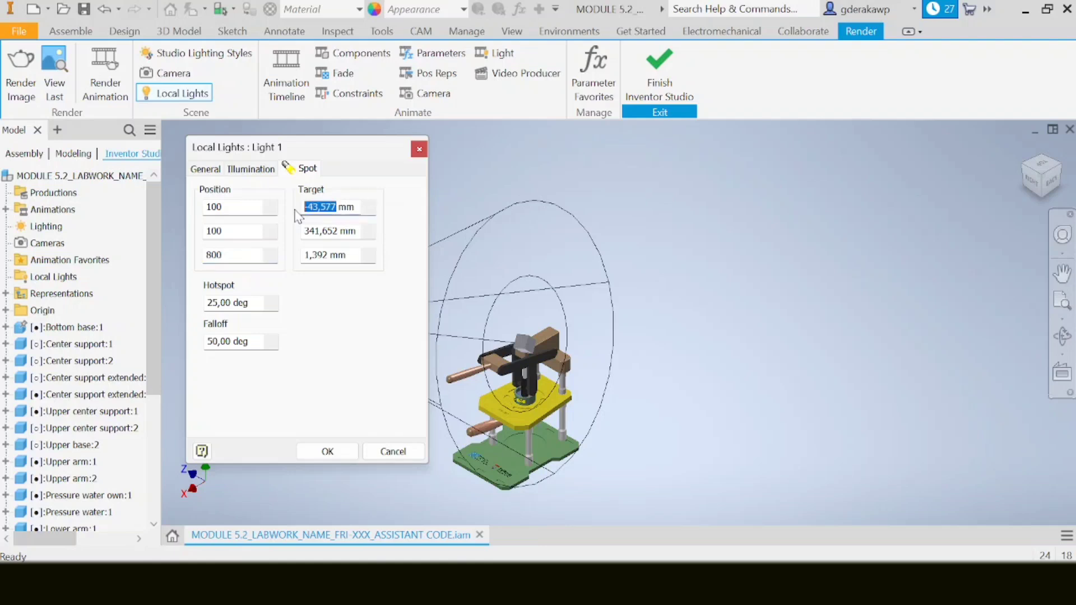
text(-1)
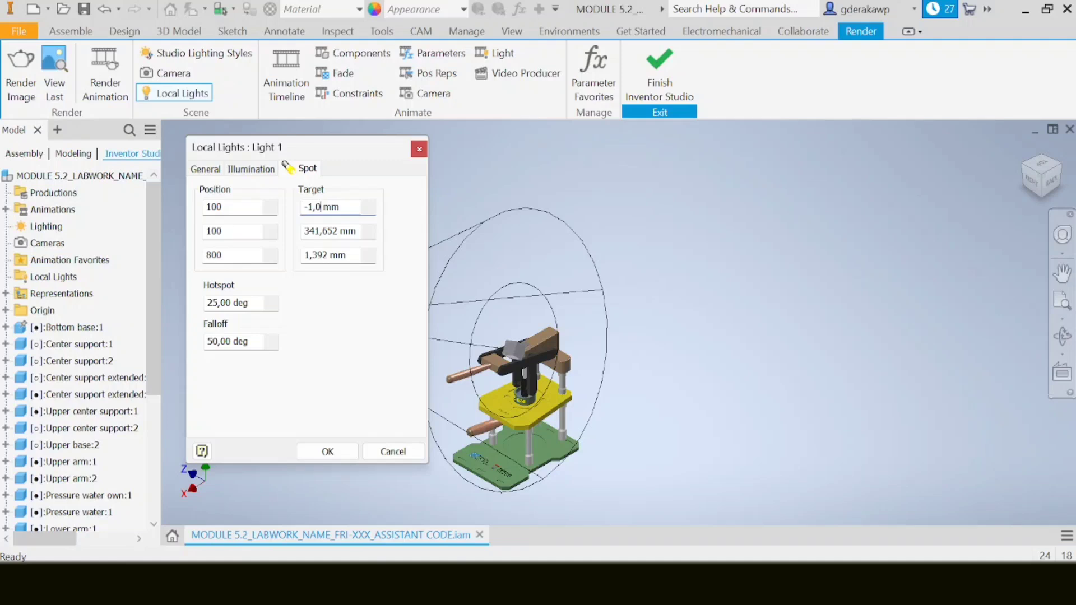
drag(338, 230, 292, 235)
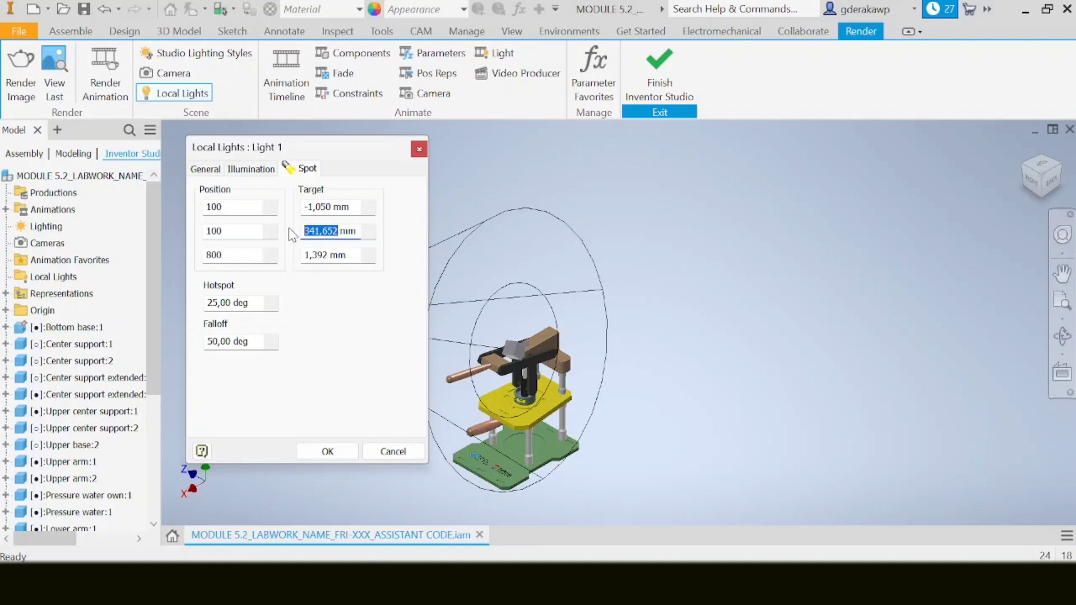
text(298)
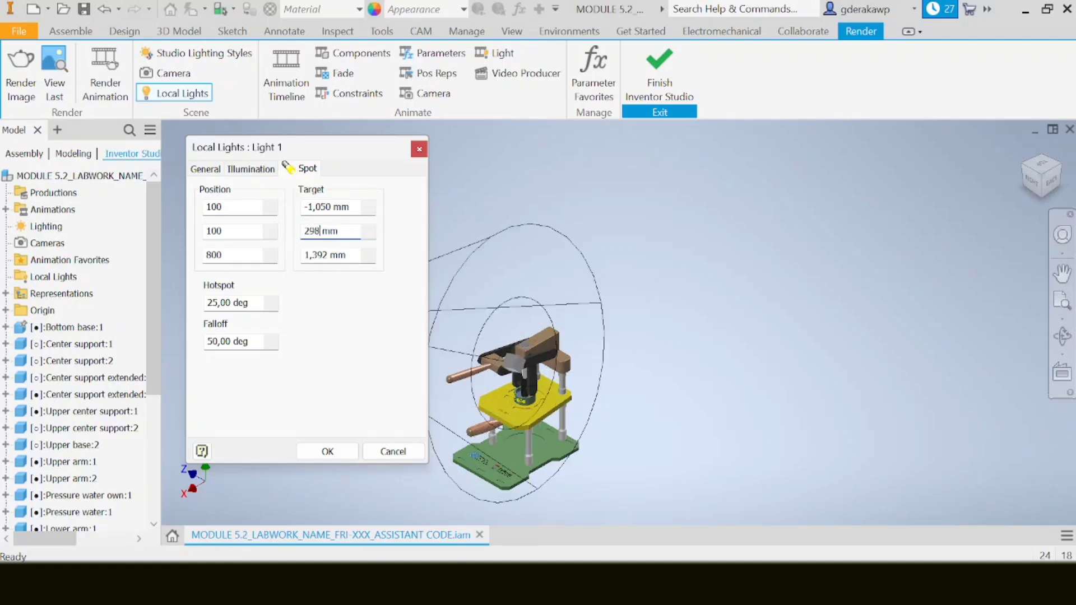
drag(329, 254, 291, 258)
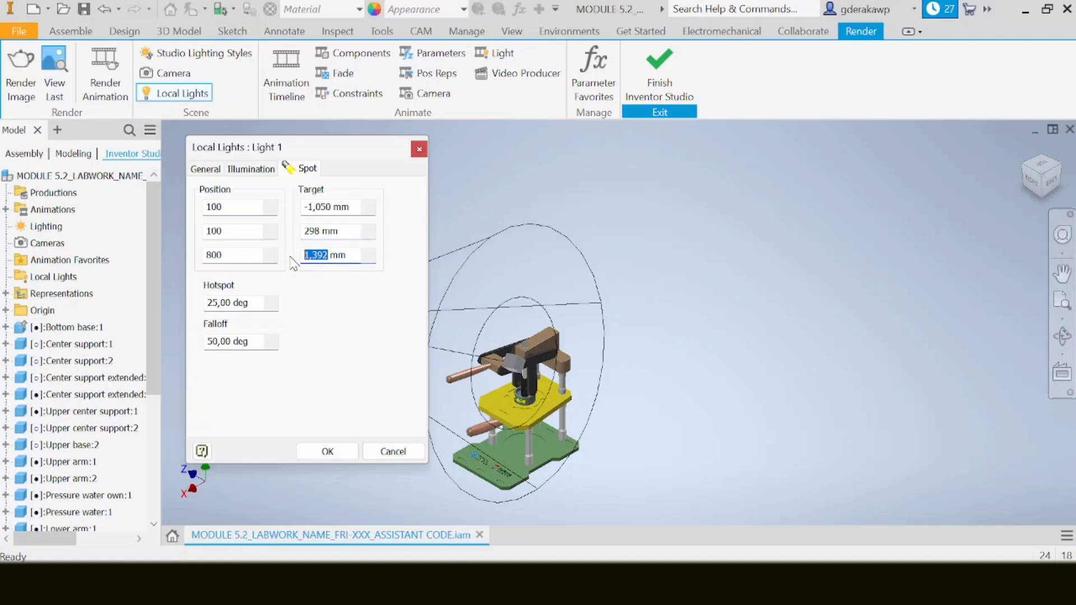
text(21)
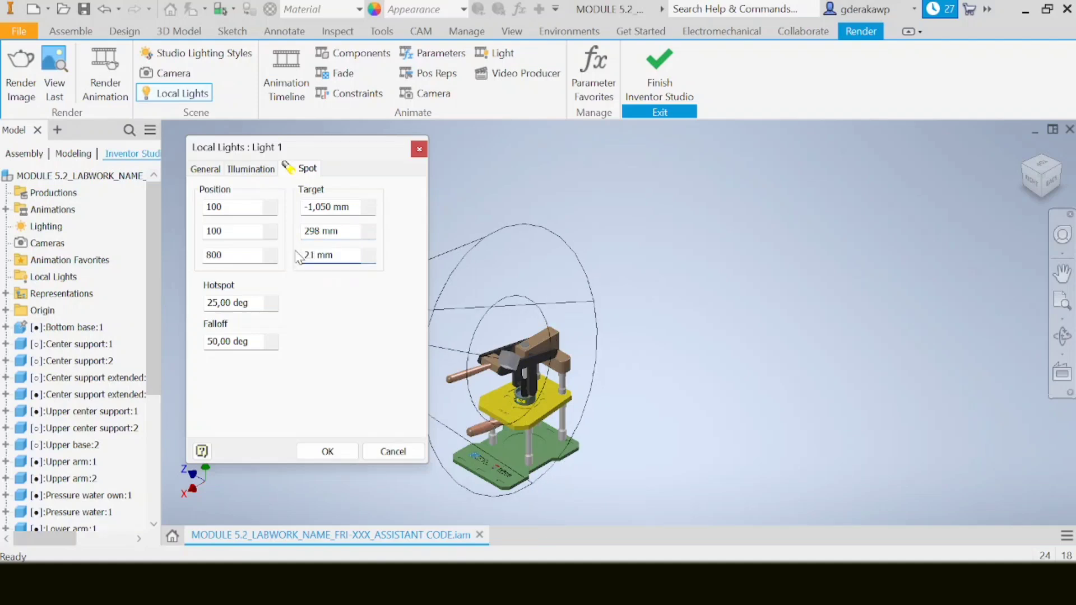
click(331, 451)
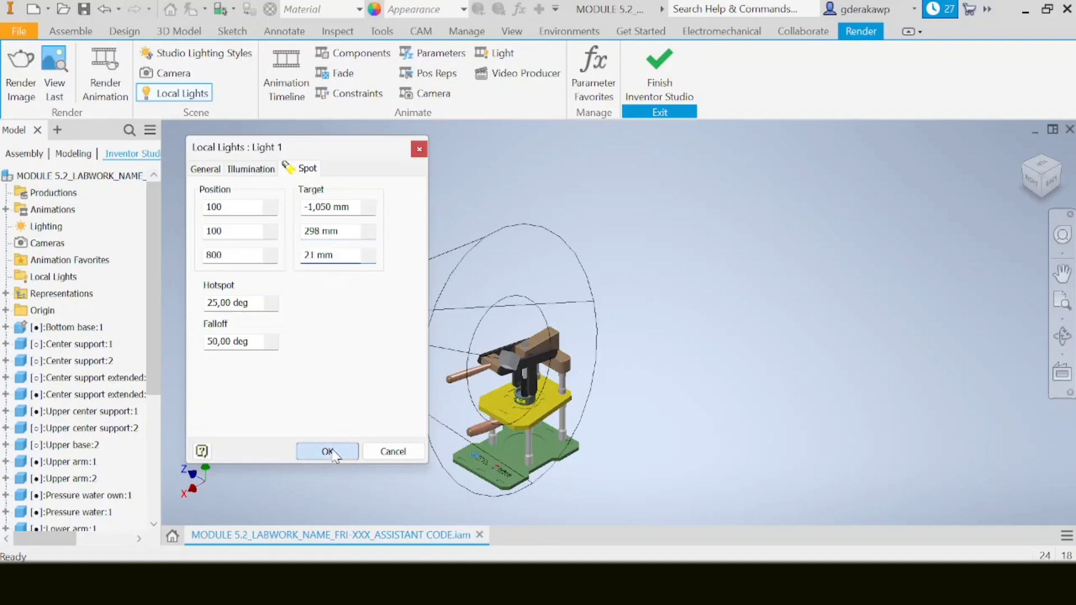
Activate the Empty Lab studio lighting style and display its scene image behind the press.
middle_drag(628, 394, 750, 331)
scroll(678, 288, down, 3)
scroll(675, 288, up, 2)
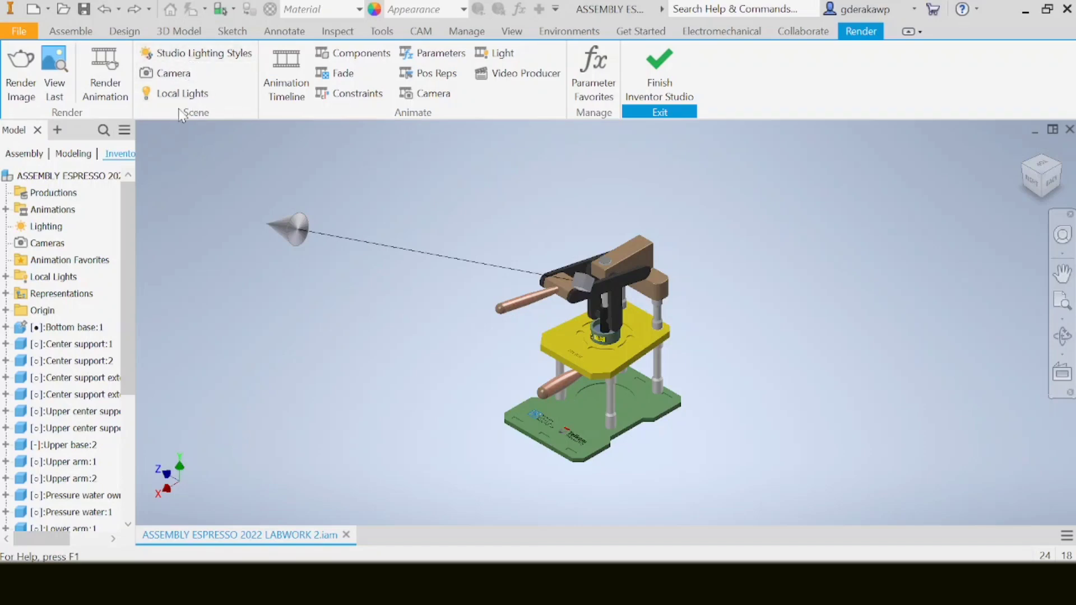
click(187, 54)
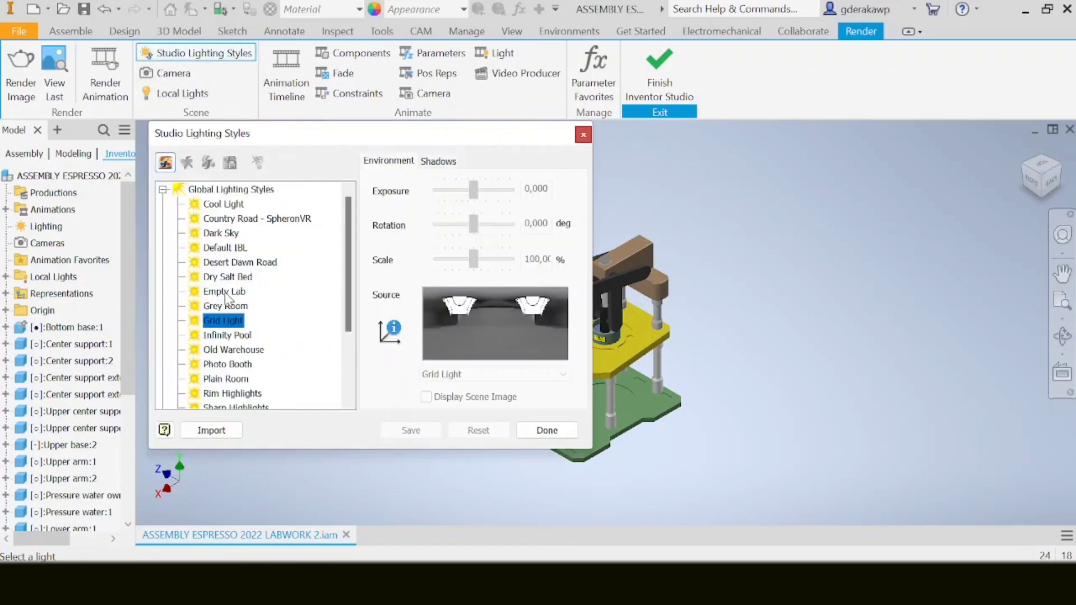
click(229, 293)
right_click(229, 296)
click(260, 304)
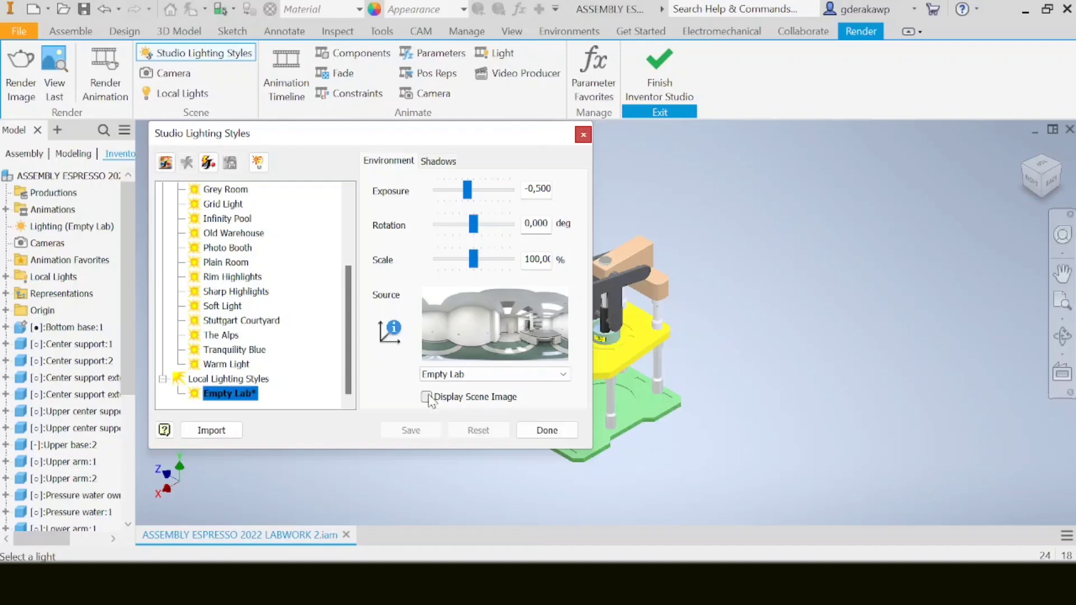
click(427, 397)
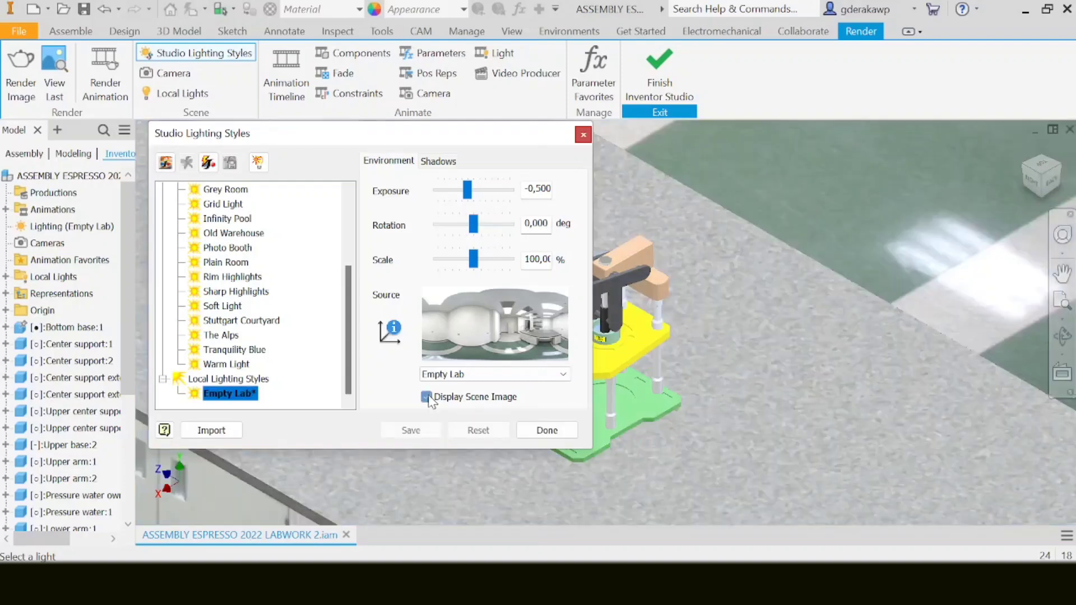
Set the exposure of the Empty Lab lighting style to -1,400.
click(539, 189)
key(BackSpace)
key(BackSpace)
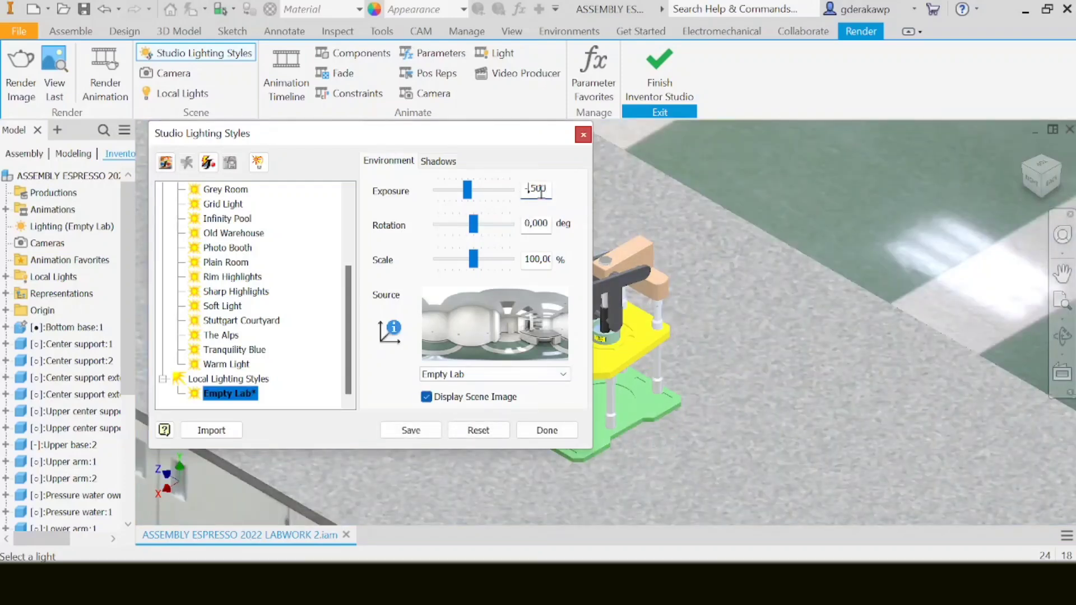
text(1)
double_click(544, 189)
click(544, 188)
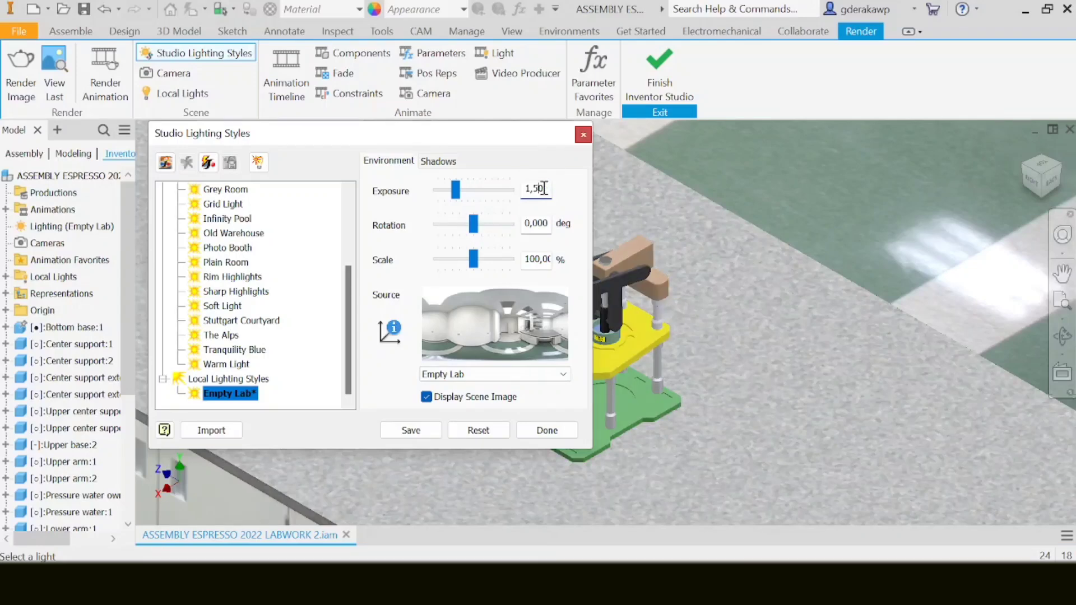
key(BackSpace)
text(4)
Set the Empty Lab environment's rotation to -30 degrees, then save the lighting style and finish editing it.
click(548, 225)
text(30)
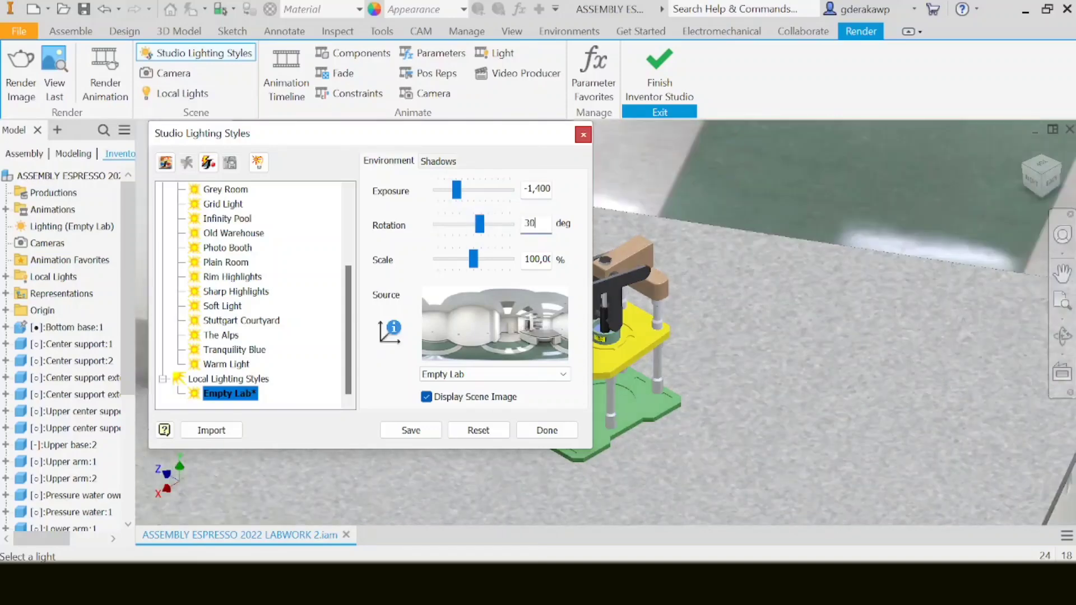
key(BackSpace)
key(BackSpace)
text(-30)
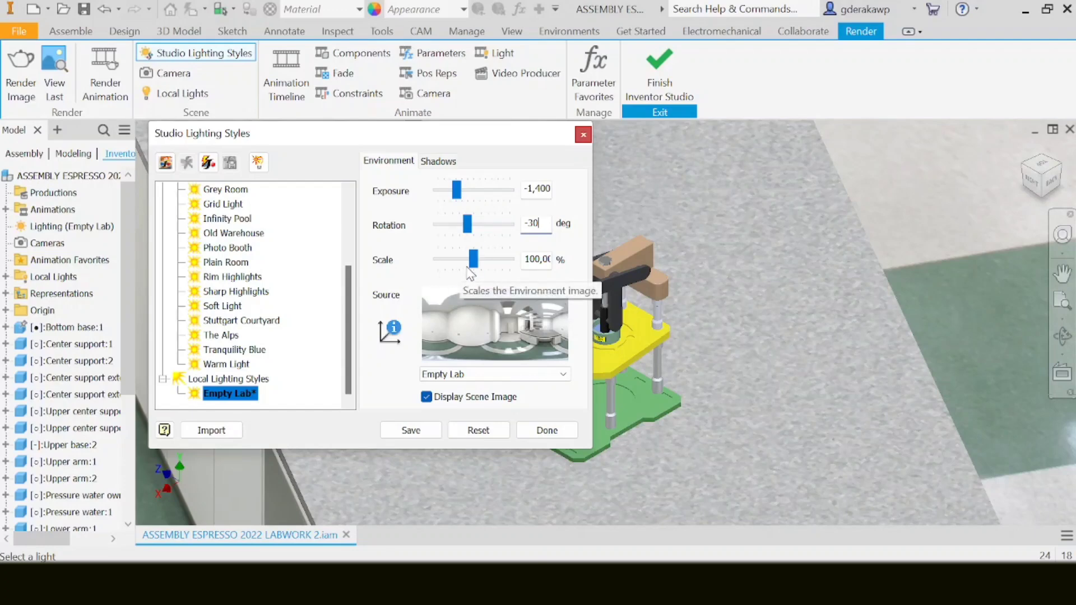
click(436, 435)
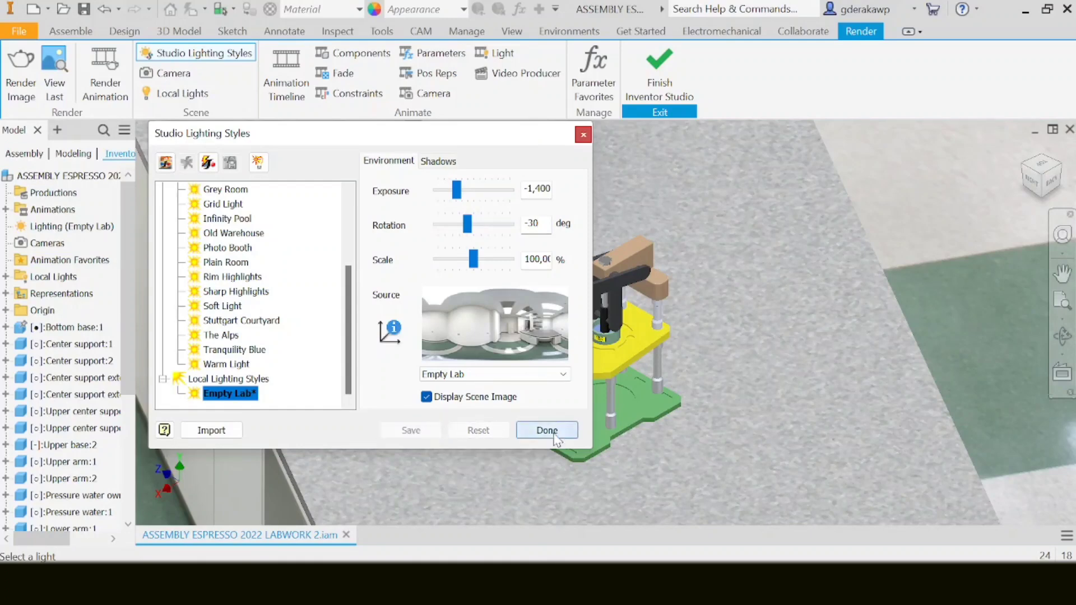
click(547, 430)
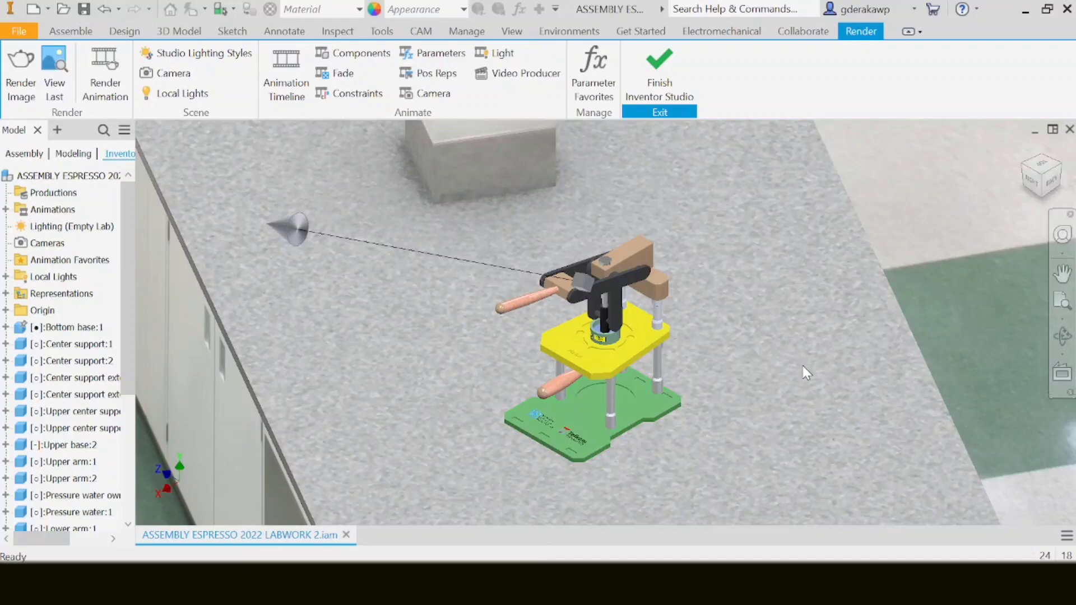
Start a constraint animation and select the pressure bolt's Insert constraint as the one to animate.
scroll(800, 342, down, 3)
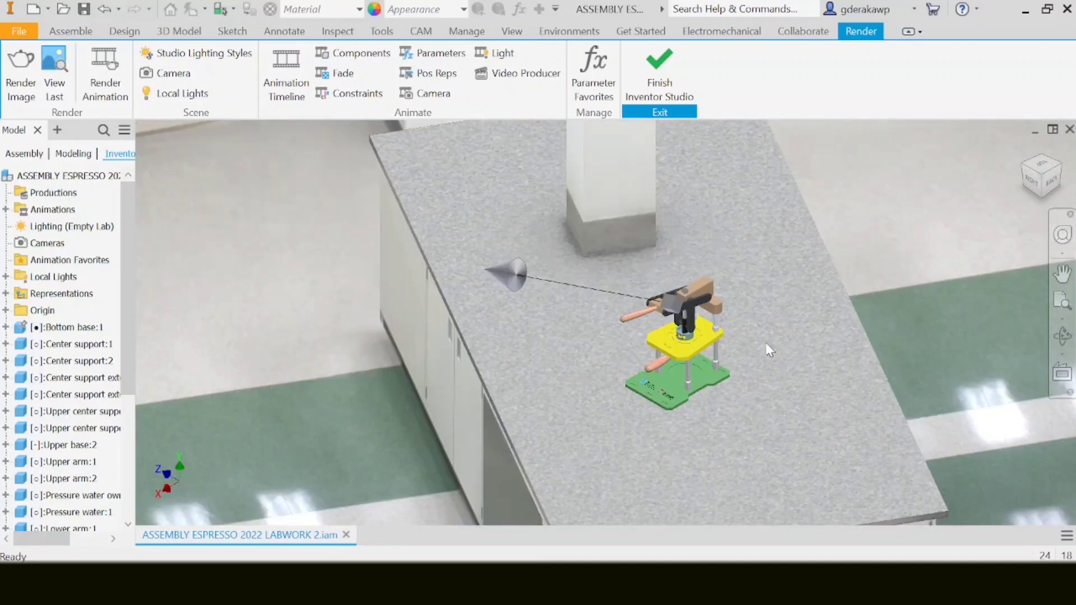
scroll(771, 344, down, 3)
scroll(761, 313, up, 4)
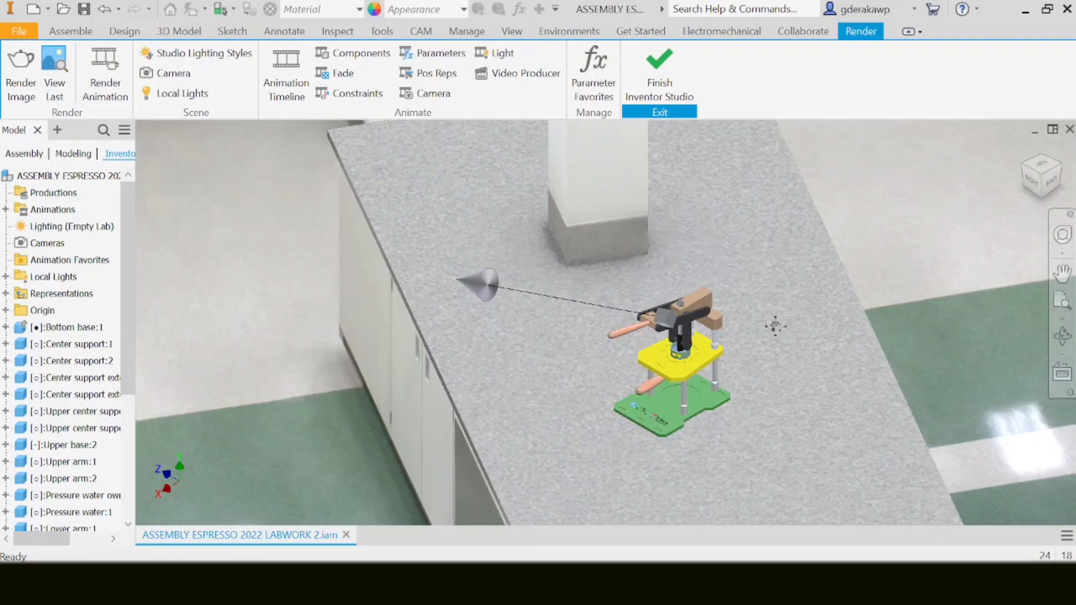
middle_drag(779, 326, 681, 314)
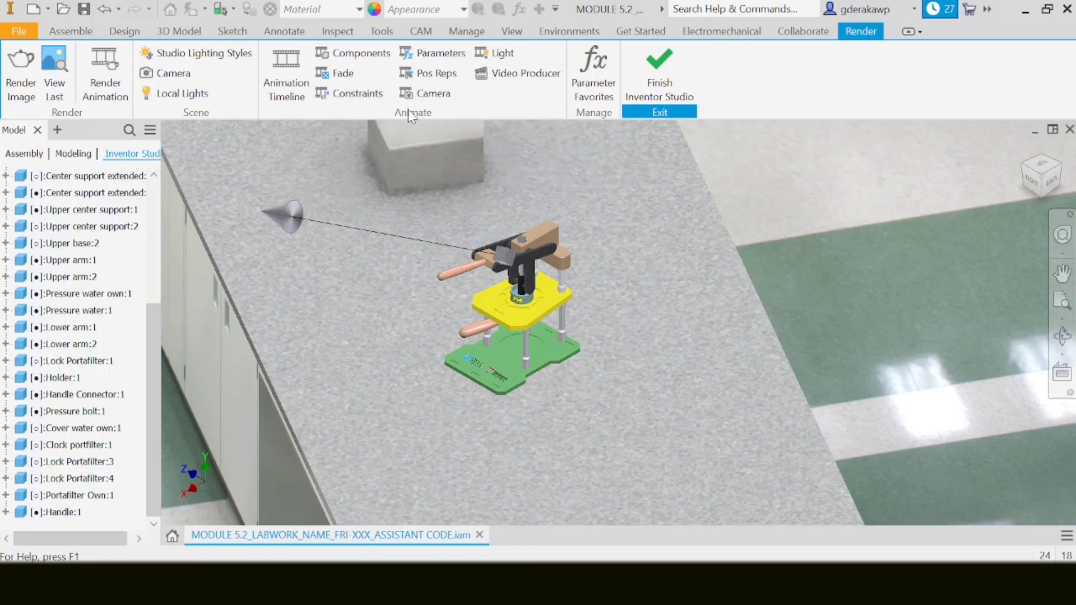
click(359, 93)
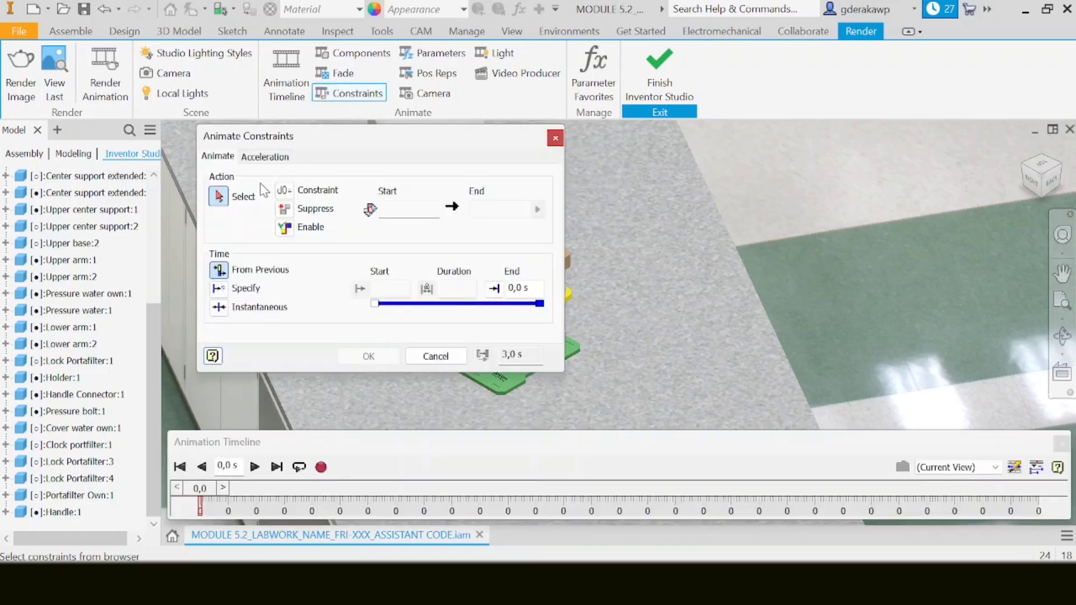
drag(310, 139, 298, 135)
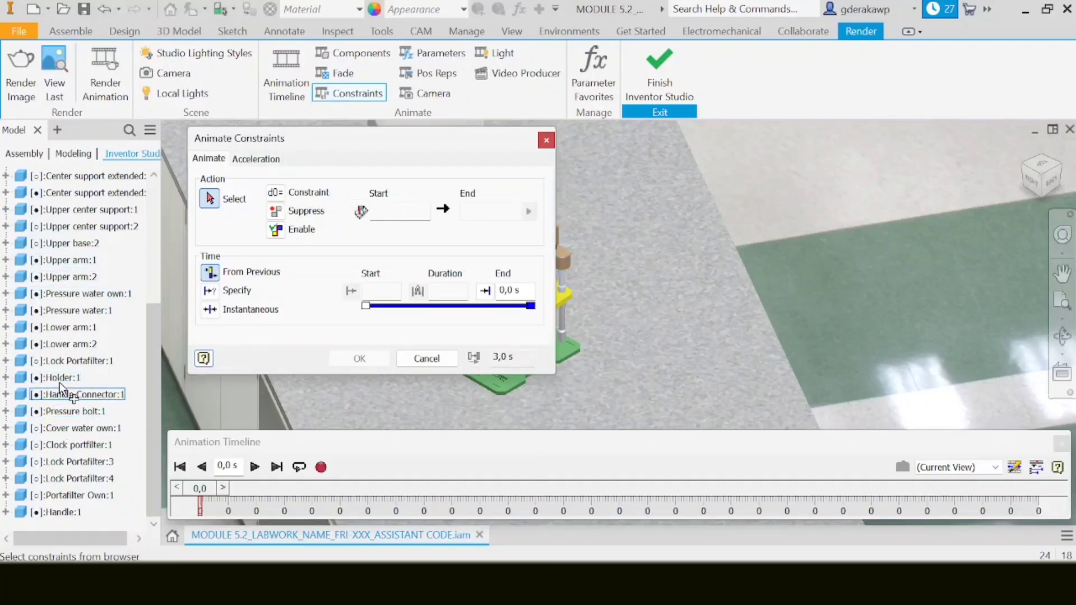
click(7, 412)
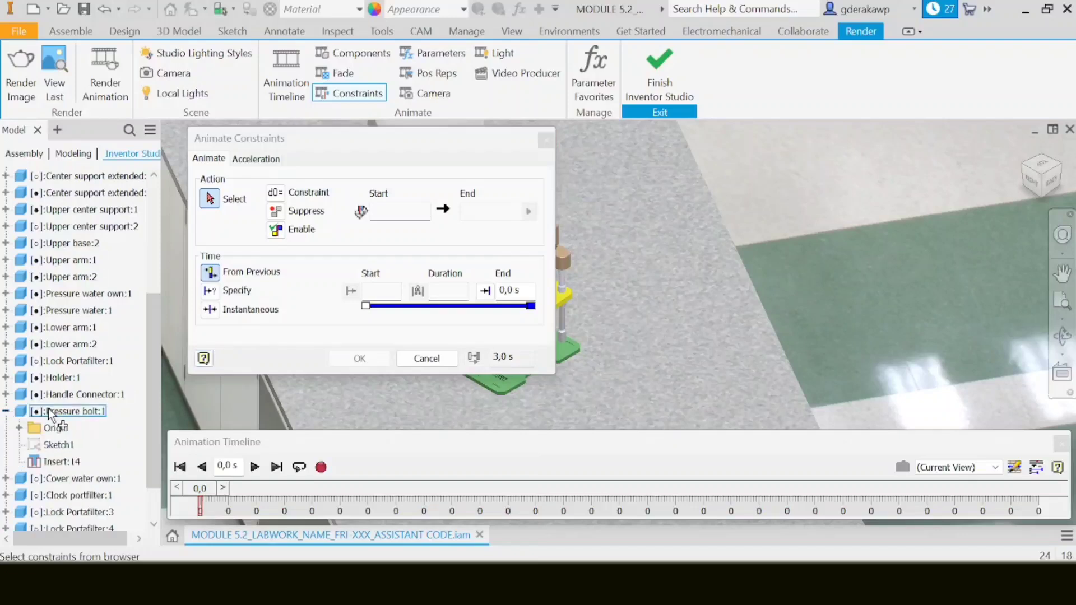
scroll(22, 418, down, 1)
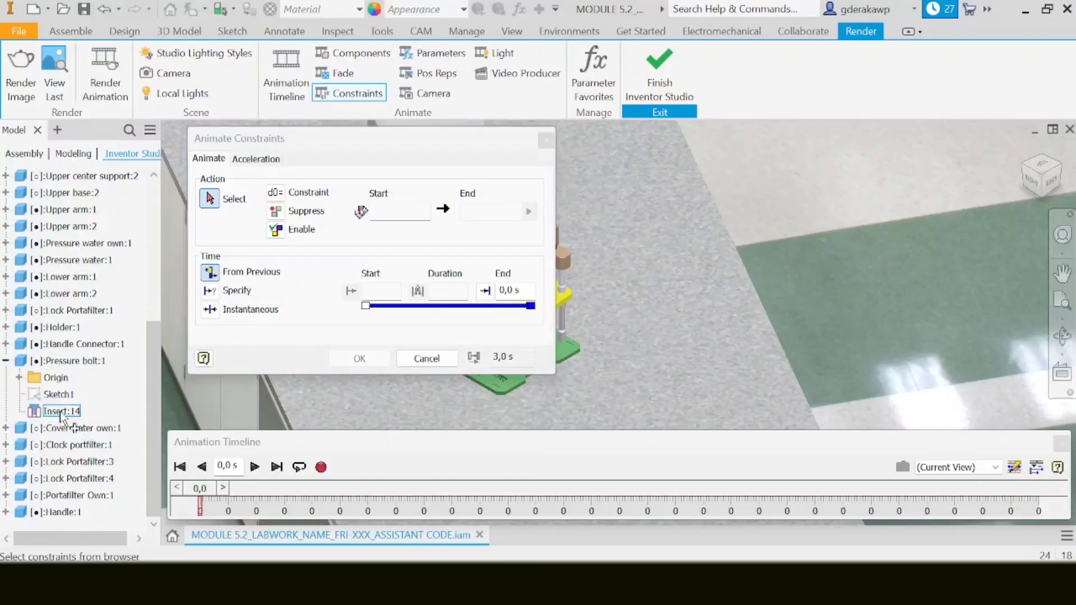
click(61, 415)
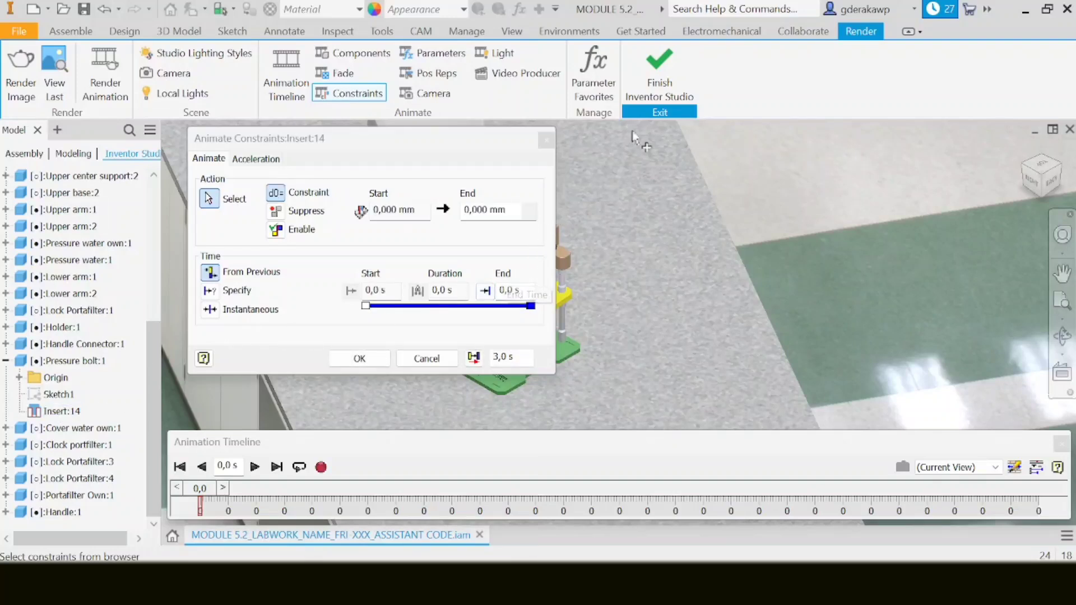
Animate the pressure bolt's Insert constraint to an end offset of 75 mm, ending at 2,5 s, and confirm the action.
drag(486, 211, 454, 213)
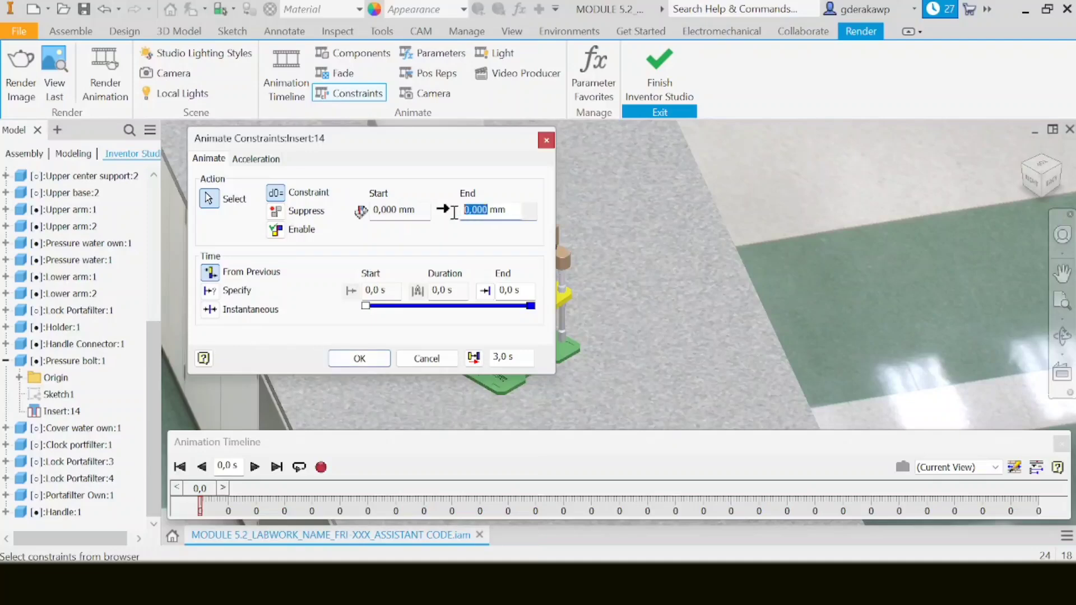
text(75)
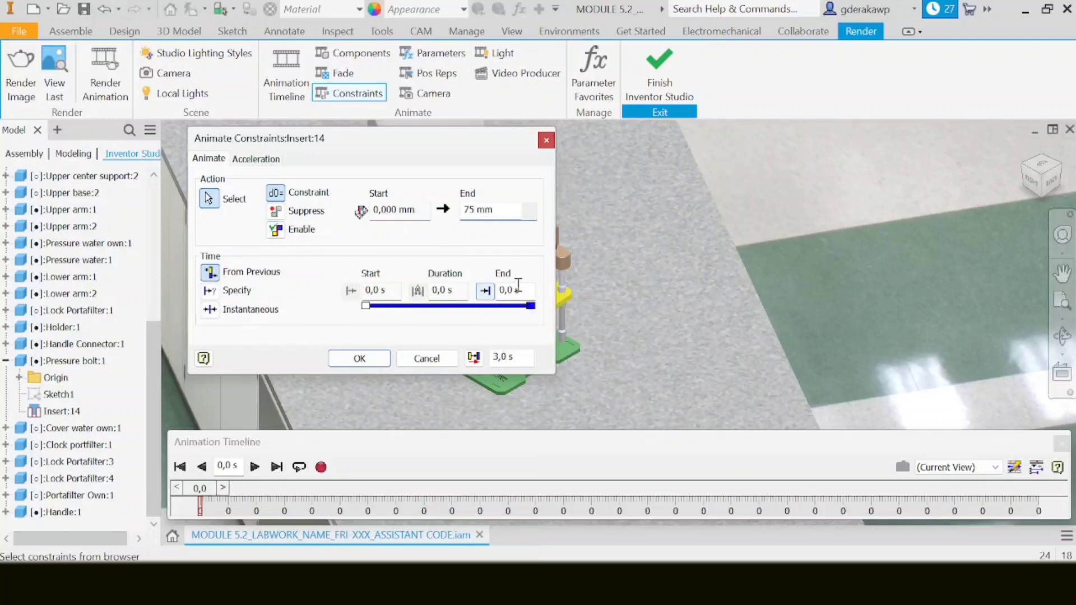
double_click(507, 290)
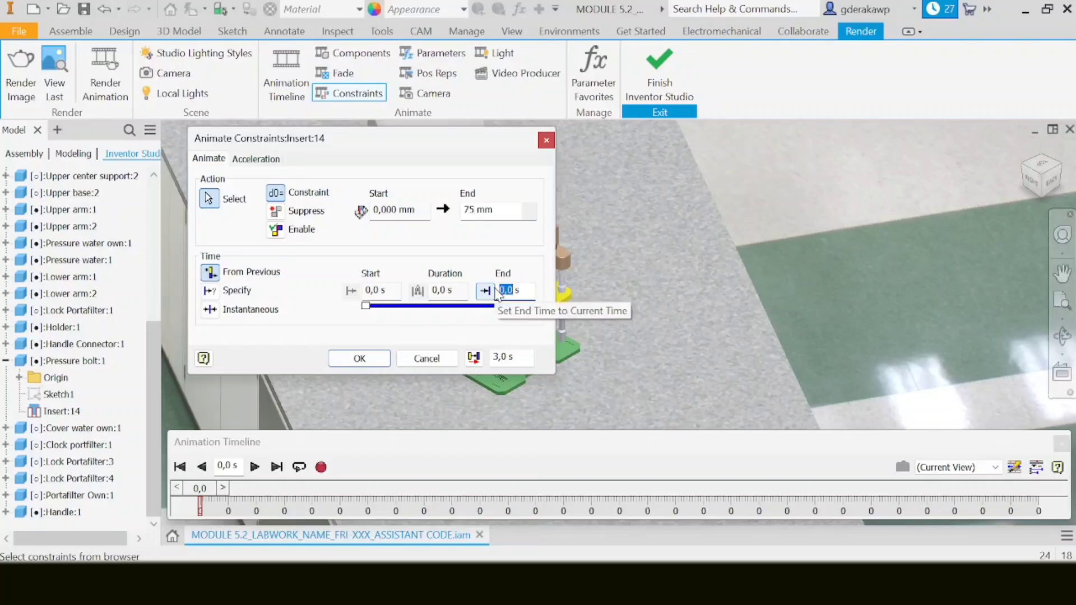
text(2)
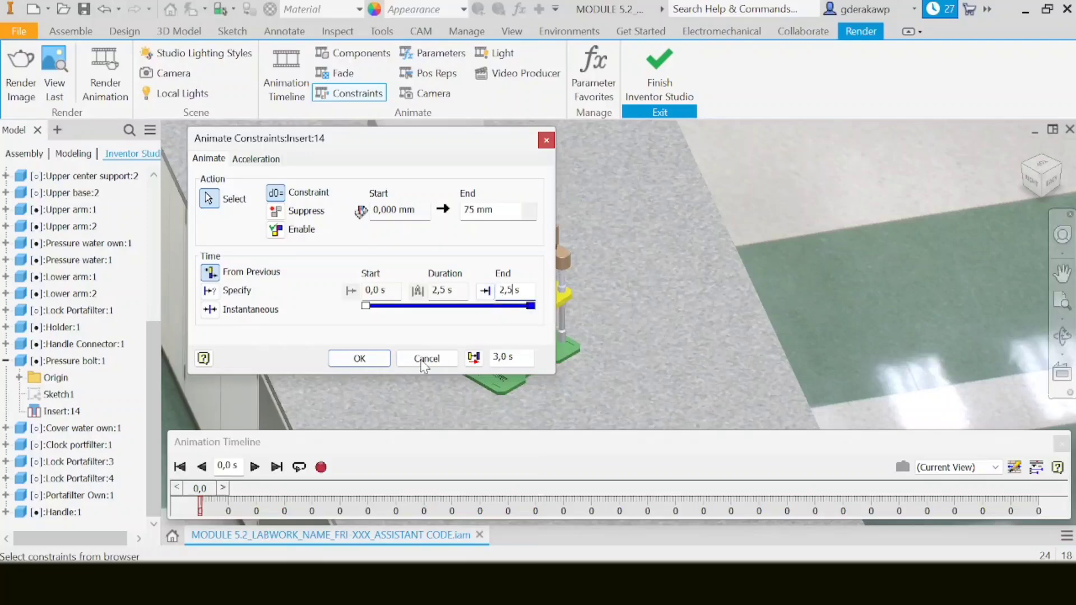
click(360, 358)
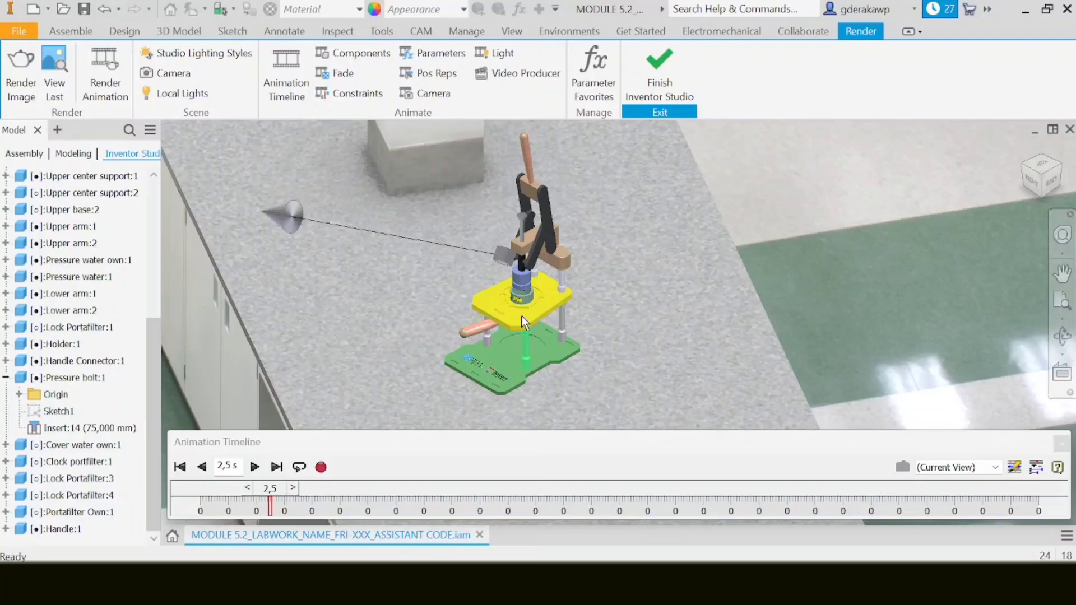
Expand the animation timeline's action editor and reposition it so that the constraint tracks can be edited.
mouse_move(707, 437)
mouse_down()
mouse_move(689, 436)
mouse_move(695, 425)
mouse_up()
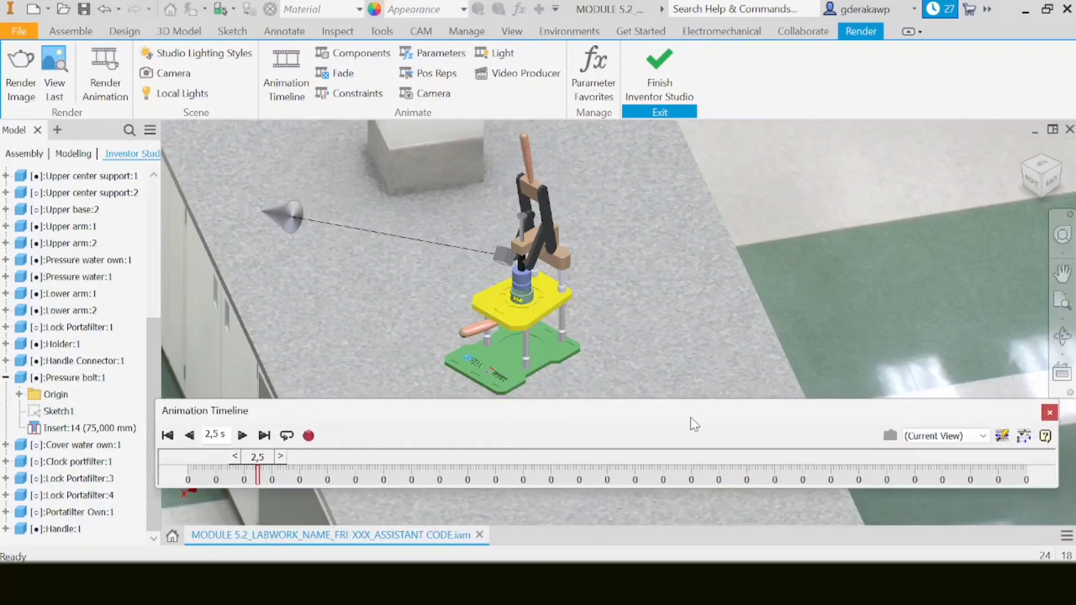
click(1025, 435)
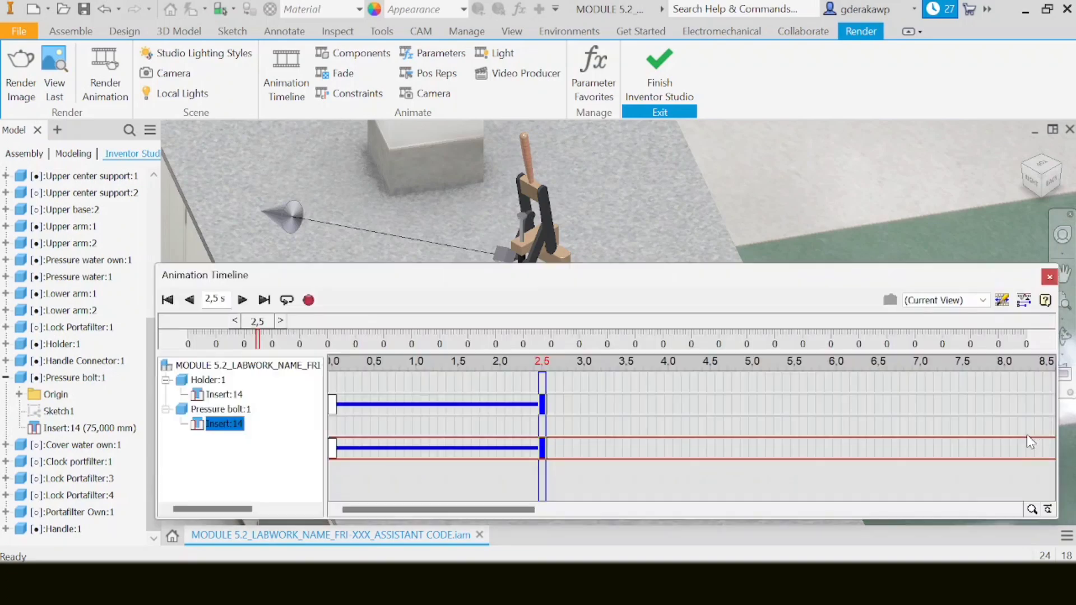
mouse_move(839, 282)
mouse_down()
mouse_move(838, 305)
mouse_move(838, 284)
mouse_up()
drag(481, 286, 488, 317)
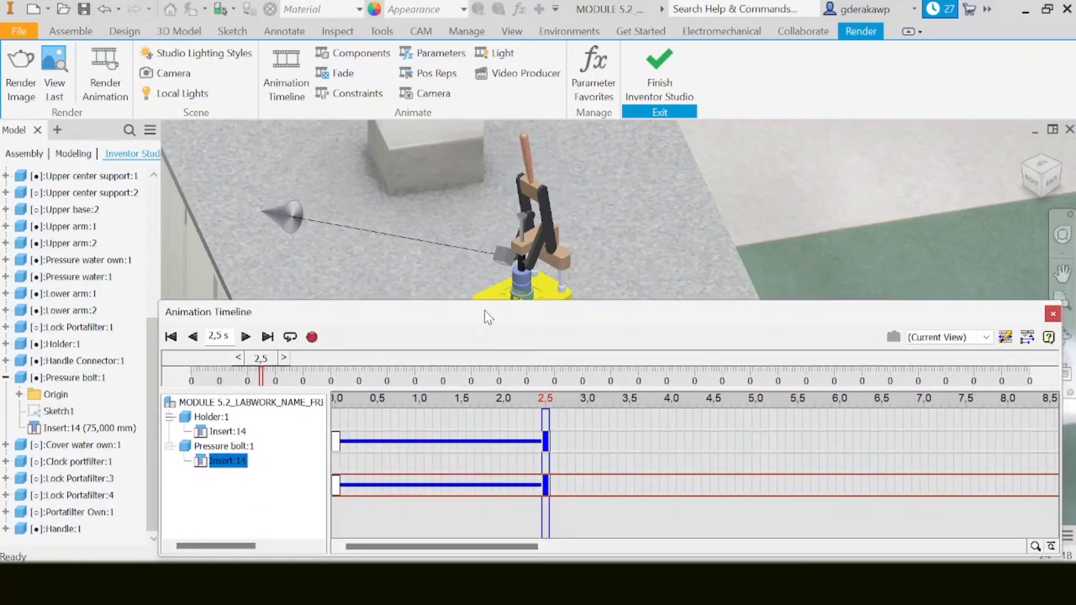
drag(850, 319, 850, 308)
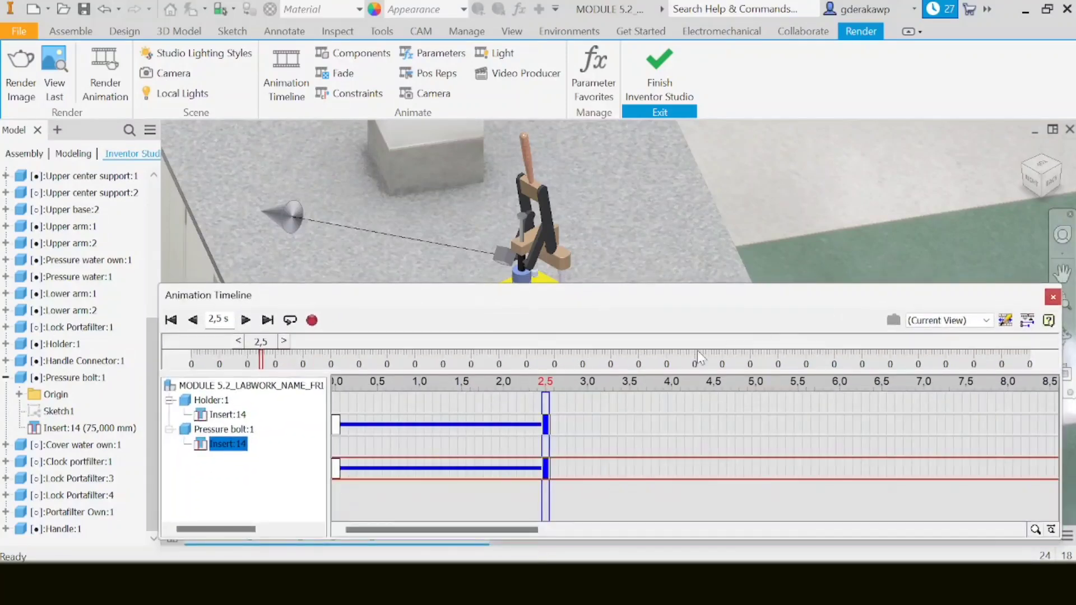
Mirror the Insert constraint action on the timeline to add the return movement.
right_click(386, 424)
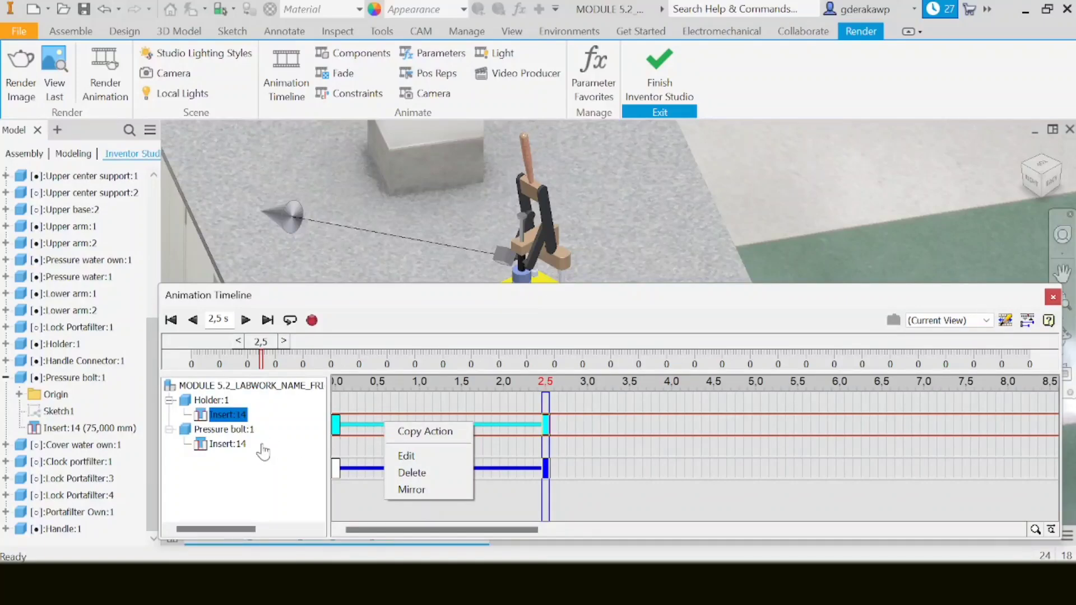
click(270, 478)
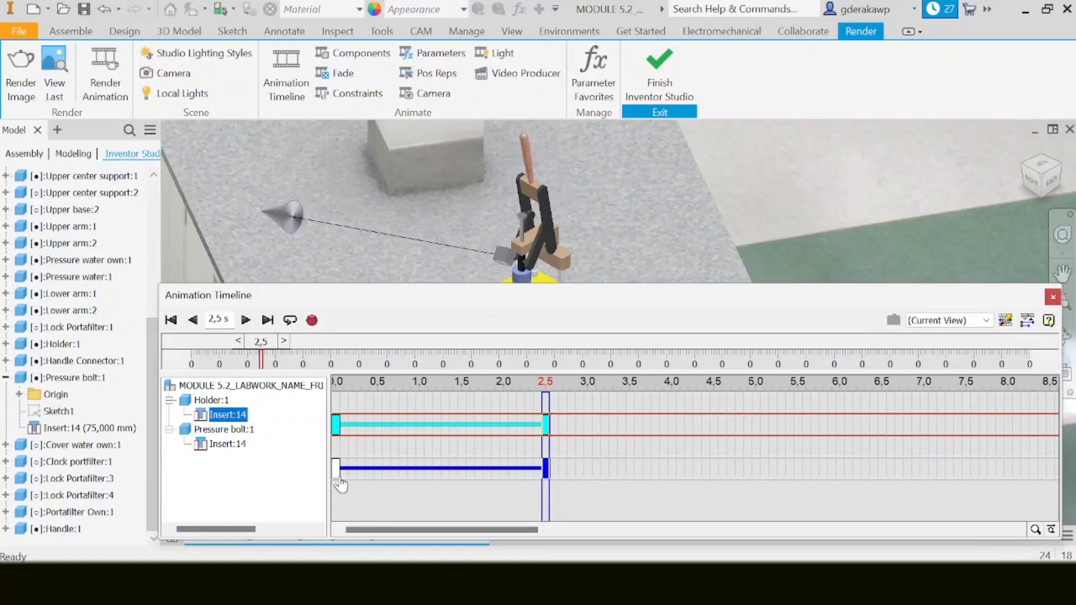
click(355, 470)
click(369, 425)
click(365, 469)
click(379, 425)
right_click(380, 423)
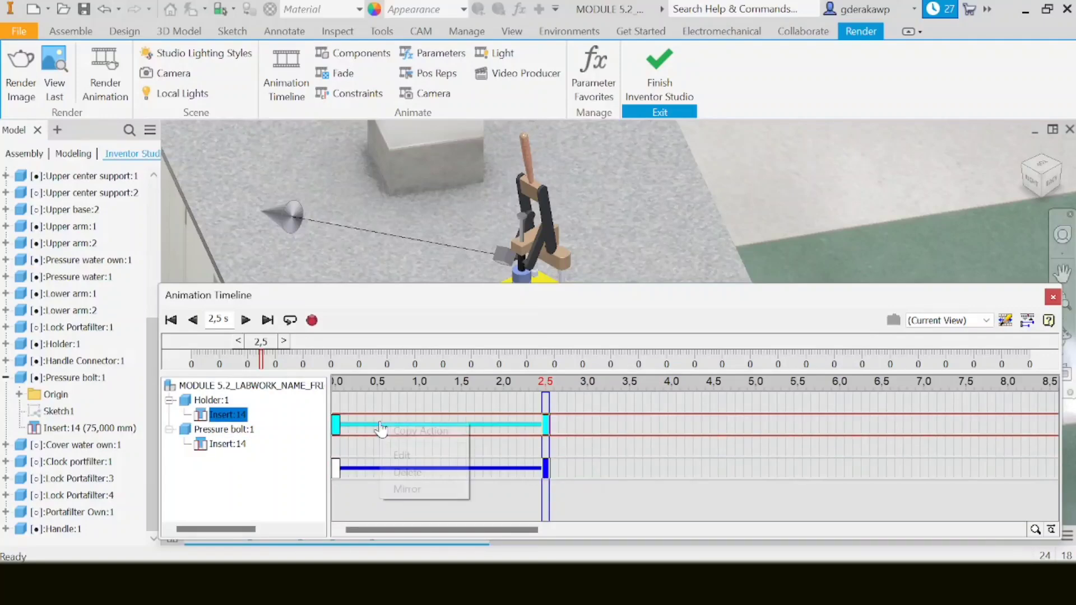
click(408, 490)
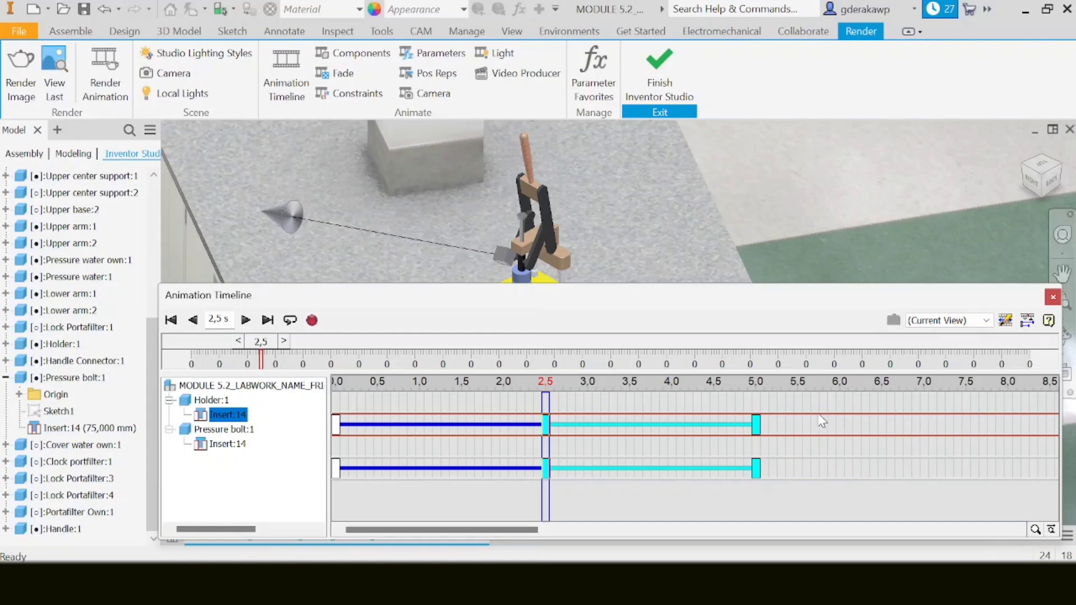
Play the press animation from 0 s to check both strokes, stop it and rewind the timeline to 0 s.
drag(837, 311, 842, 411)
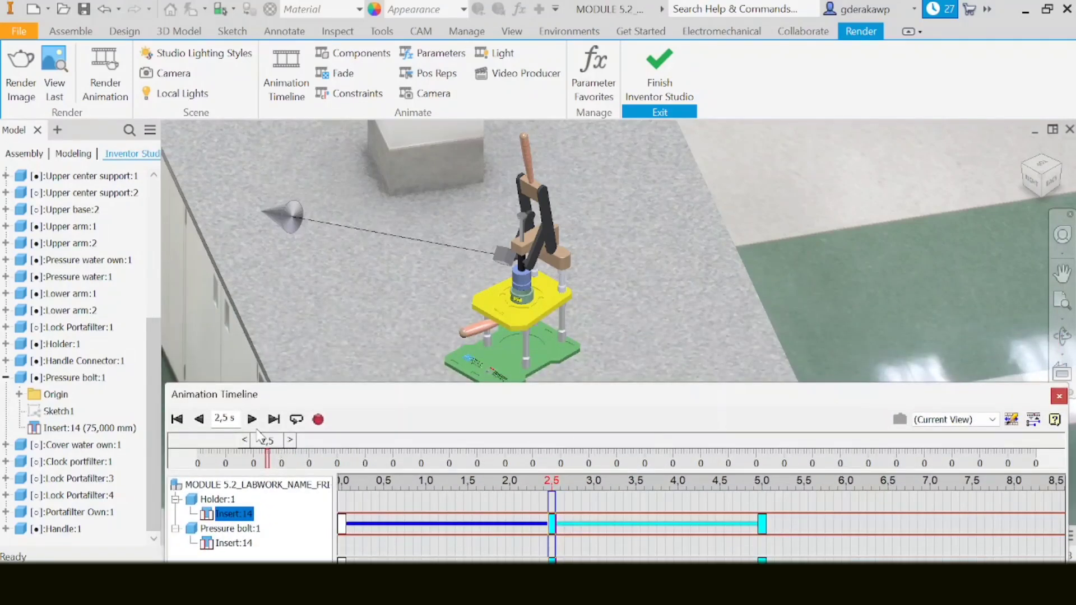
drag(270, 446, 195, 449)
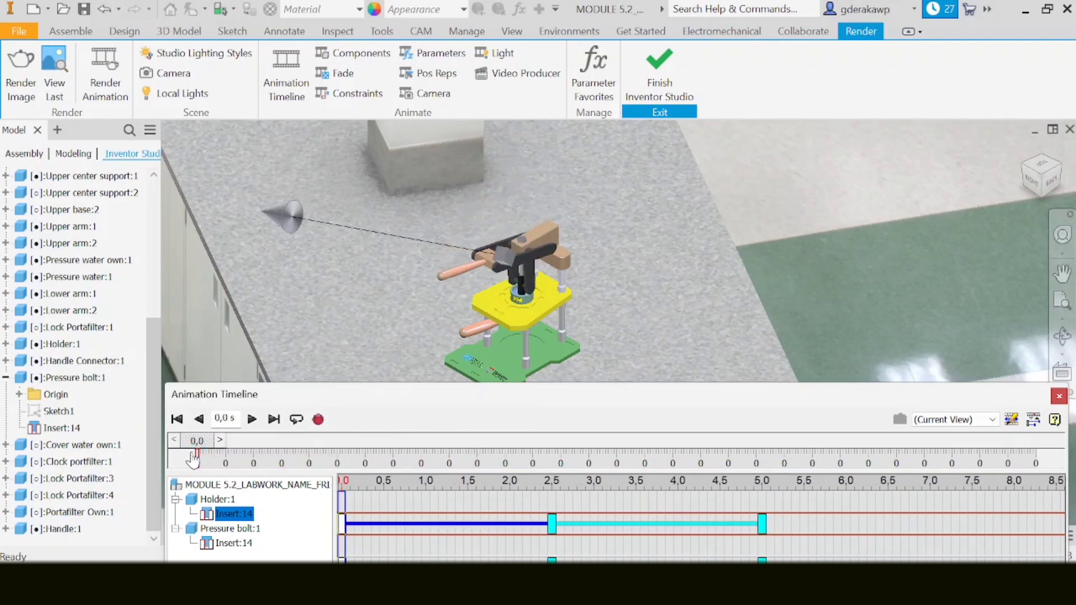
click(252, 420)
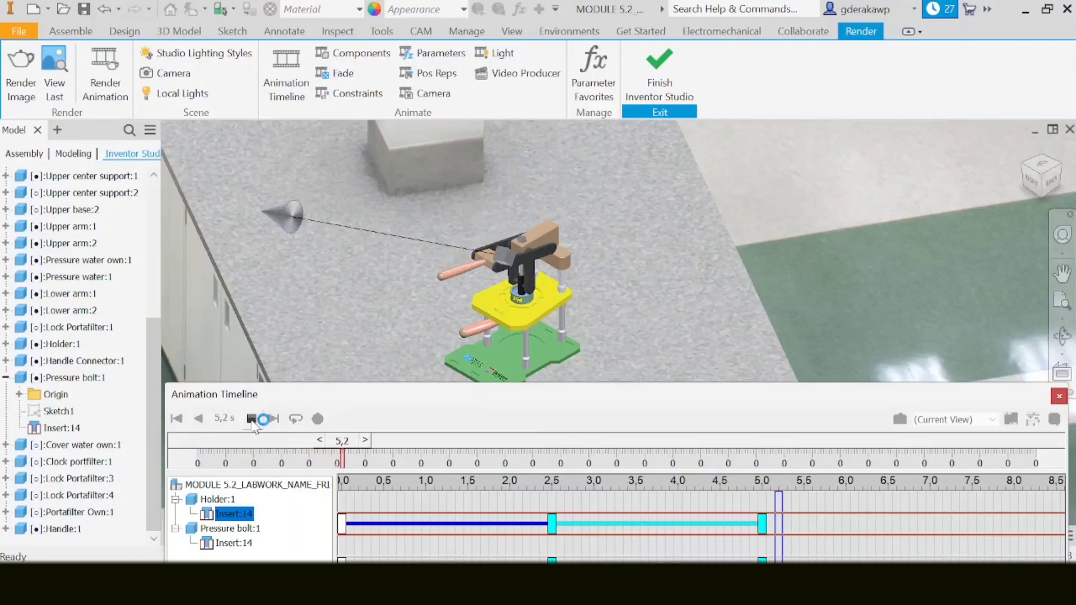
click(251, 421)
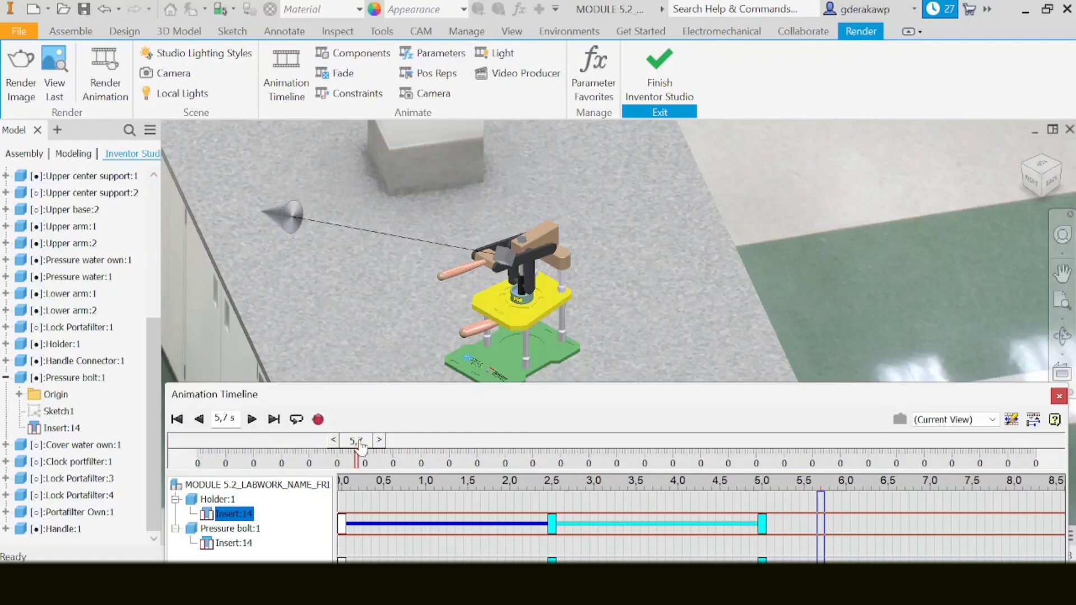
drag(361, 447, 191, 449)
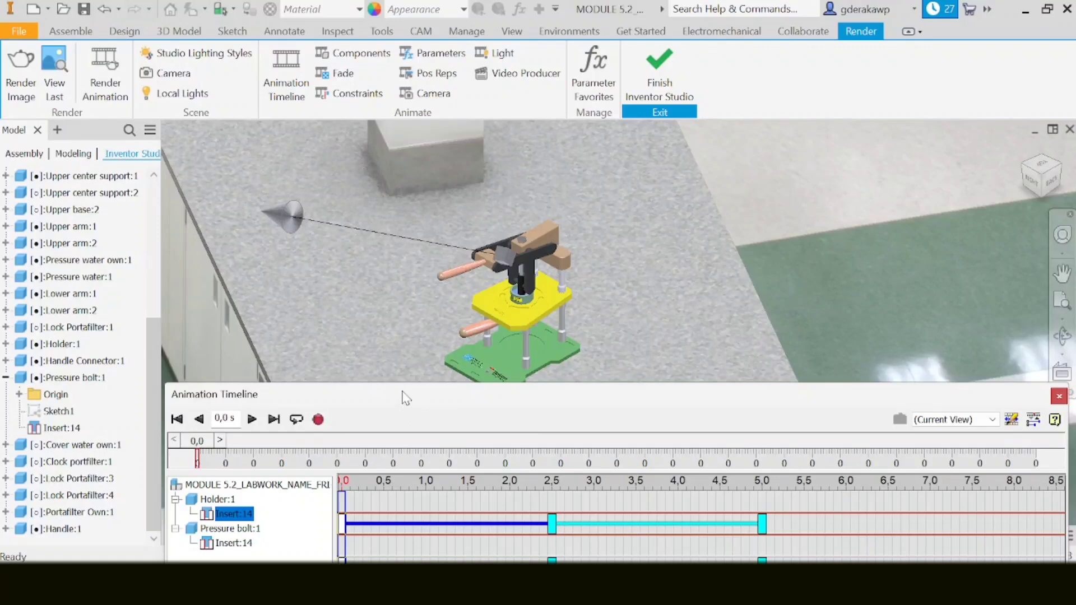
Collapse the timeline's action editor and finish Inventor Studio to return to the assembly.
drag(503, 411, 478, 402)
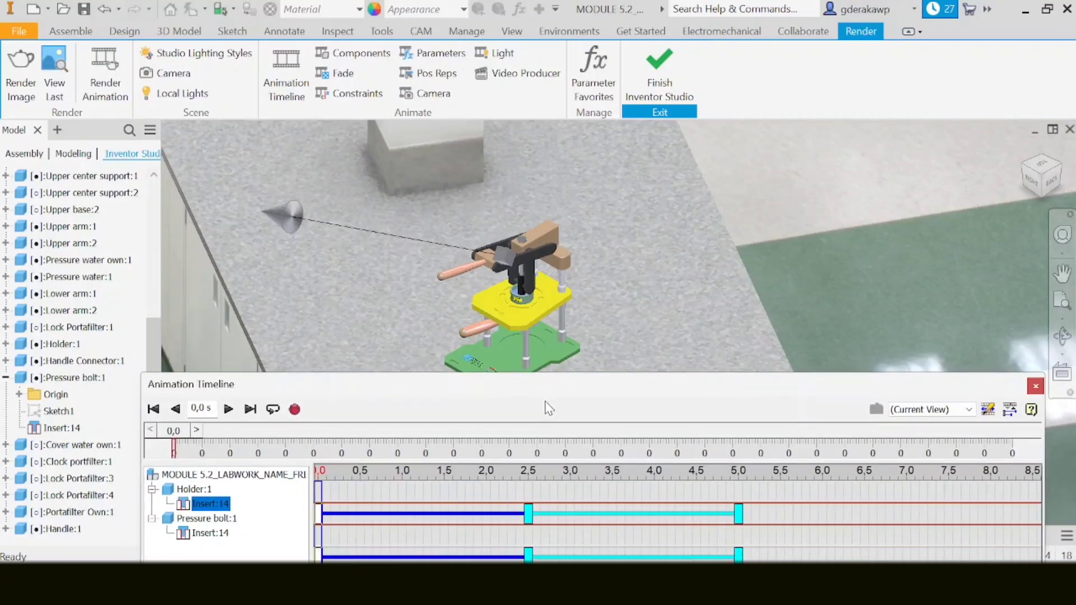
drag(596, 397, 619, 384)
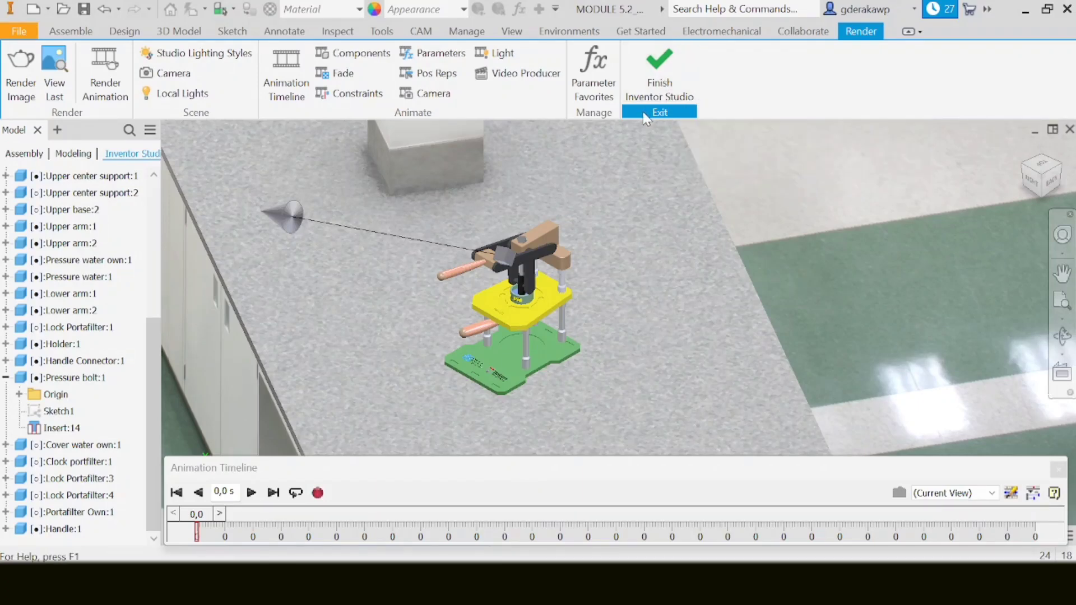
click(660, 86)
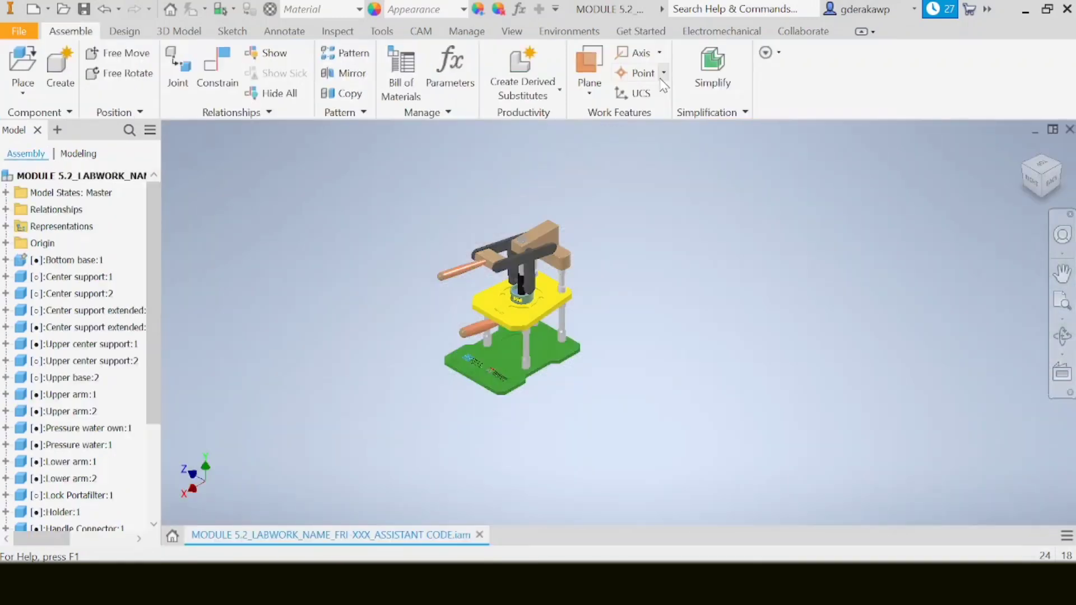
Select the portafilter by its handle and expand its entry in the model browser to show its joints.
scroll(630, 332, up, 3)
middle_drag(630, 333, 786, 330)
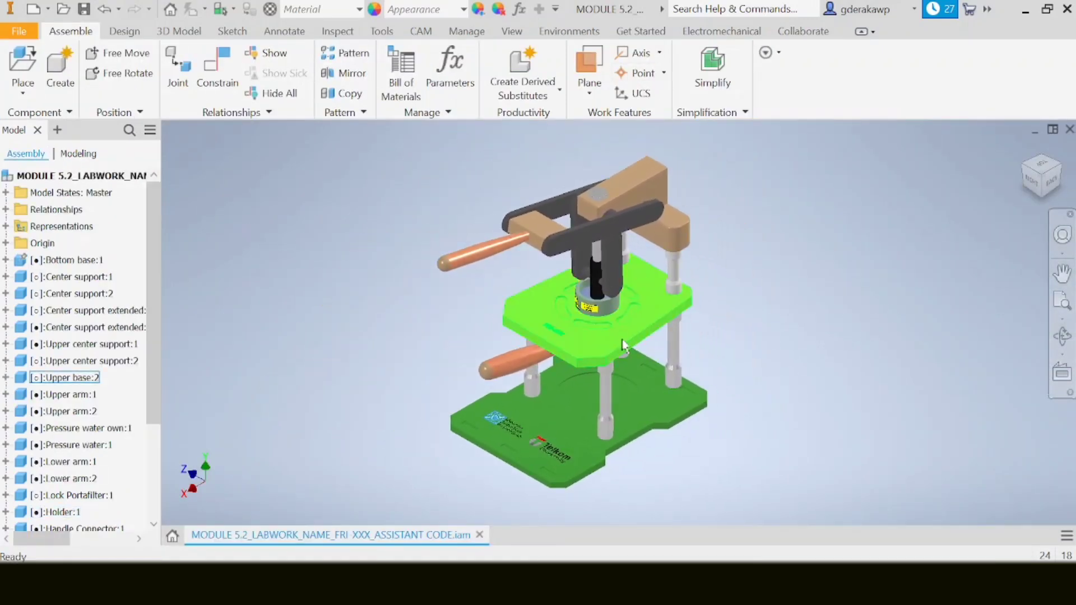
click(509, 366)
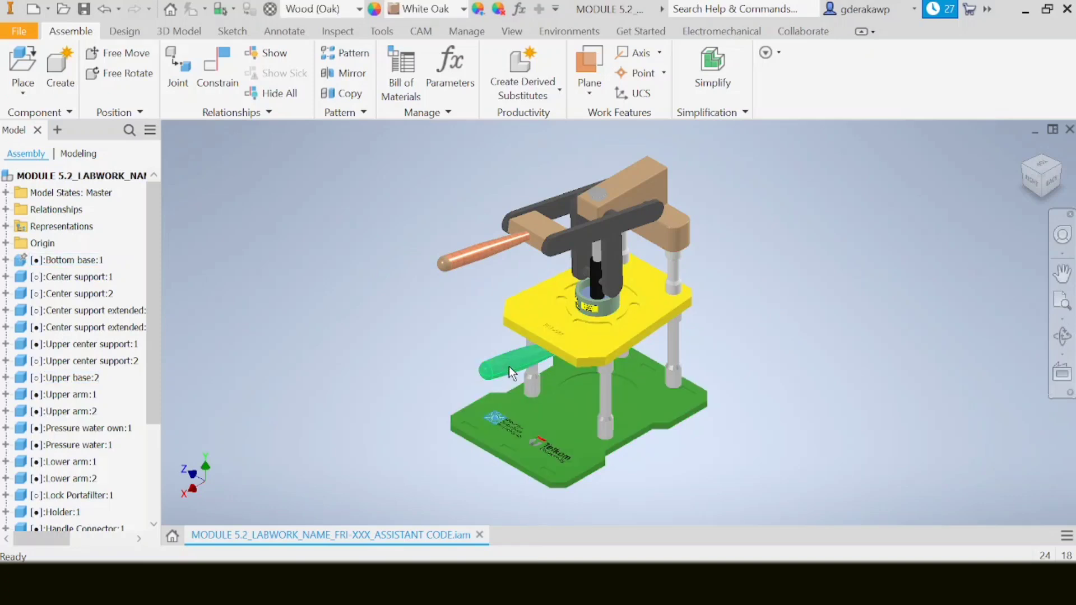
scroll(78, 365, down, 3)
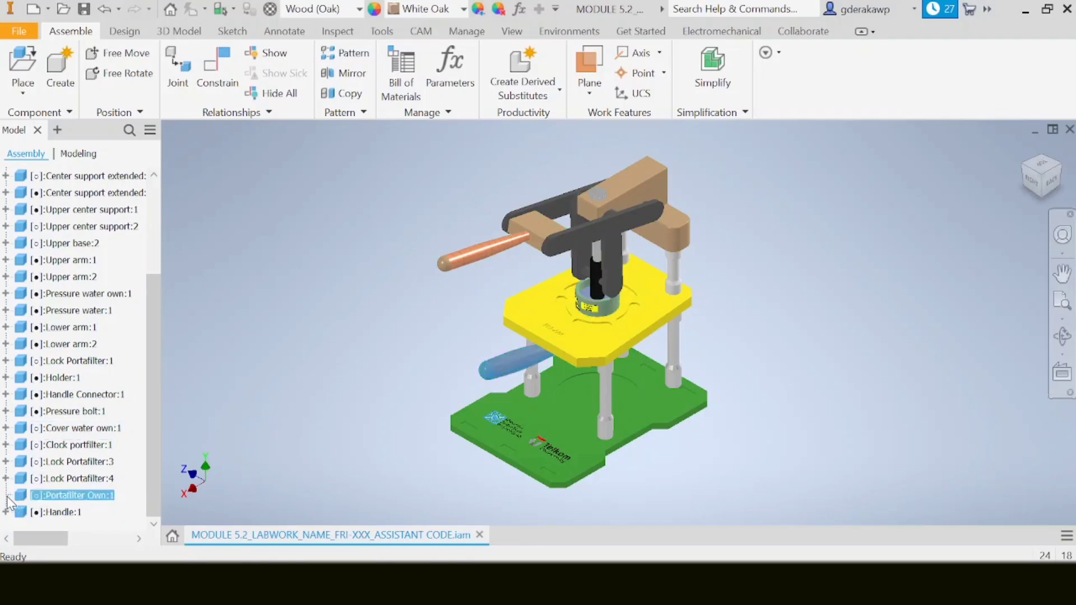
click(5, 496)
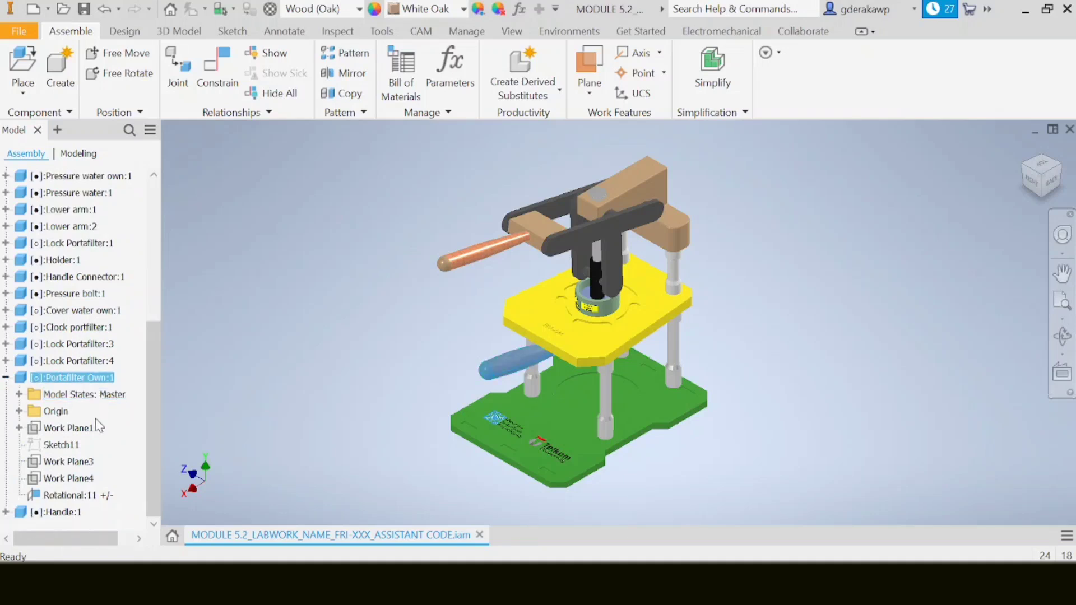
Drive the portafilter's Rotational:11 joint with a 135 degree start and 150 degree end, run it in reverse to the start and confirm.
right_click(67, 499)
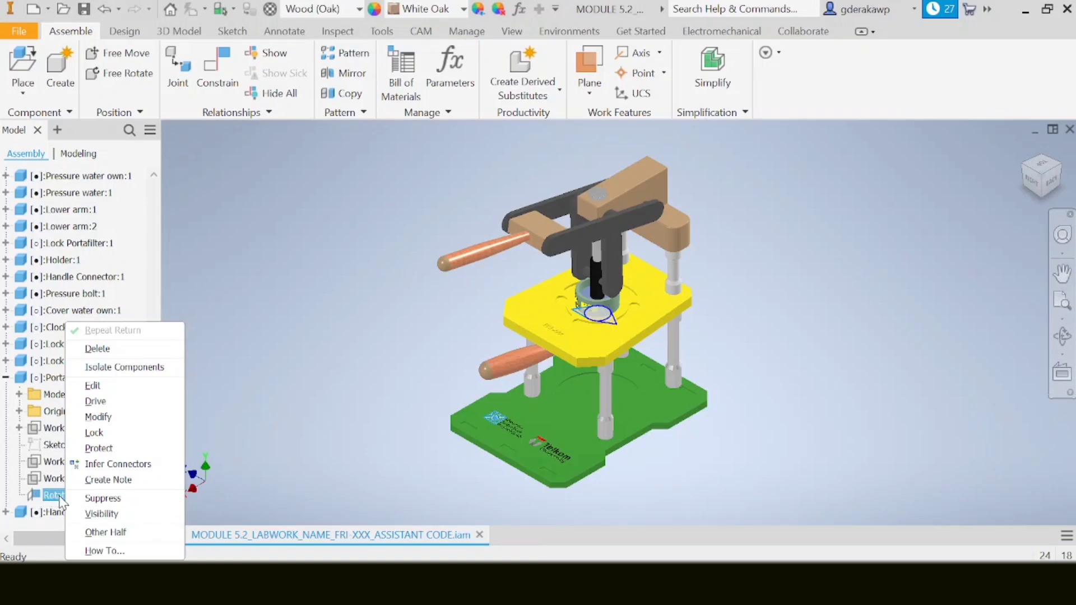
click(95, 401)
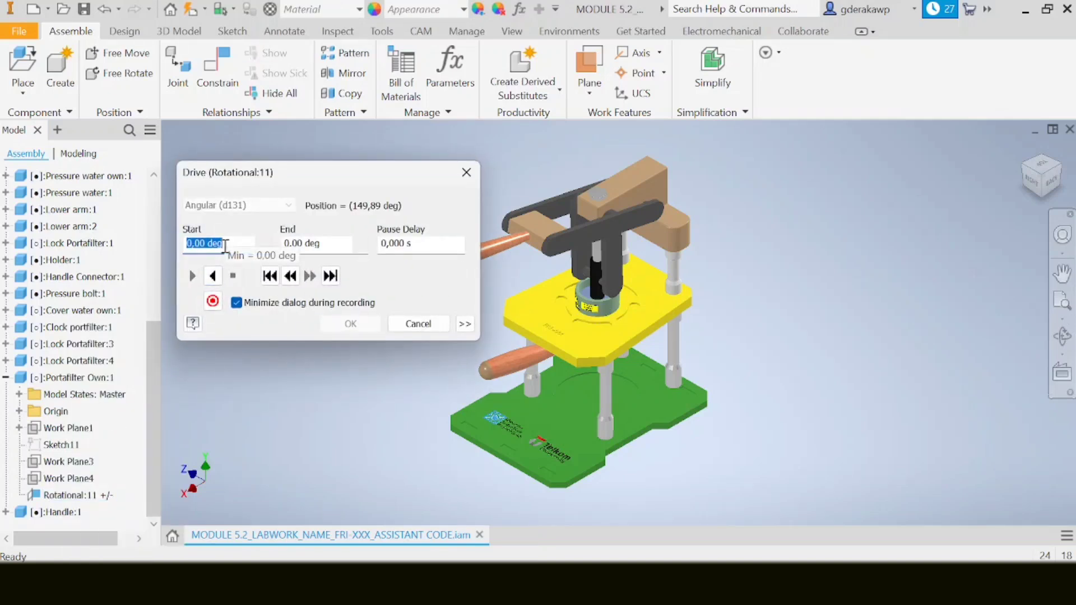
text(135)
drag(316, 243, 280, 248)
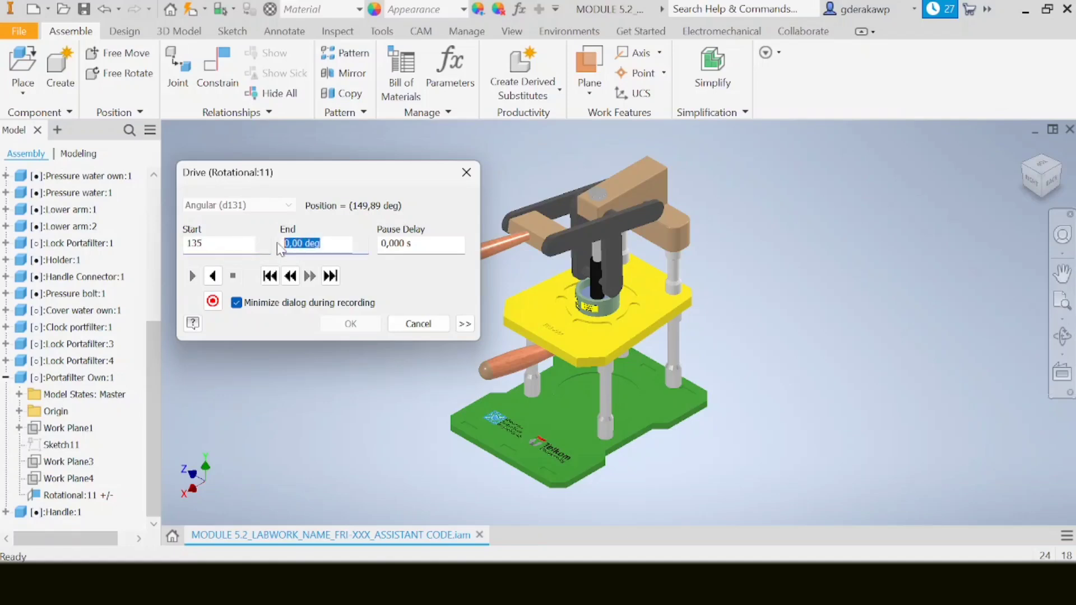
text(150)
click(216, 278)
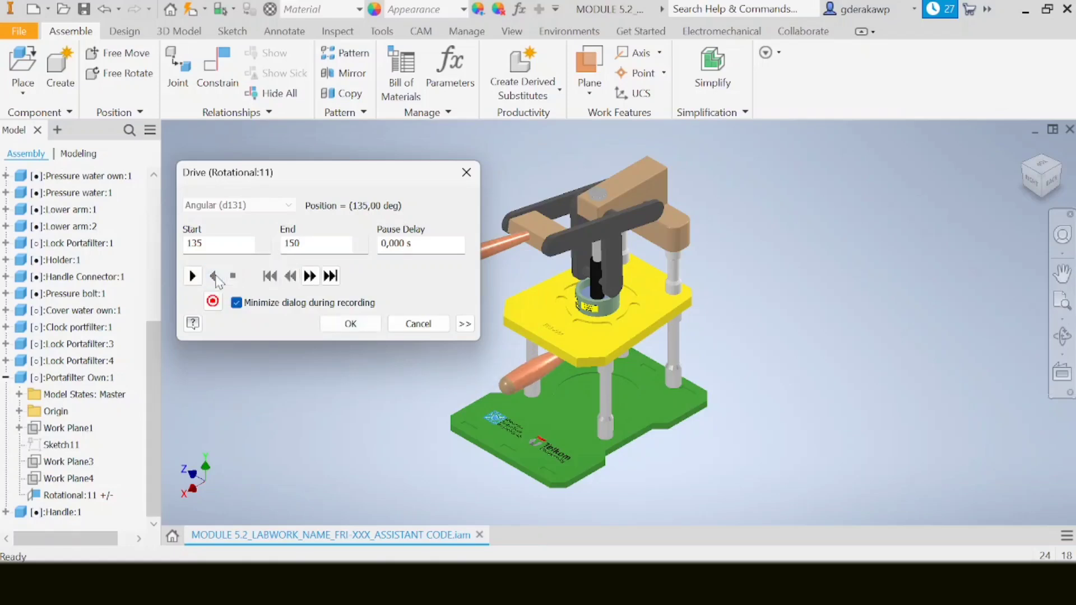
click(349, 324)
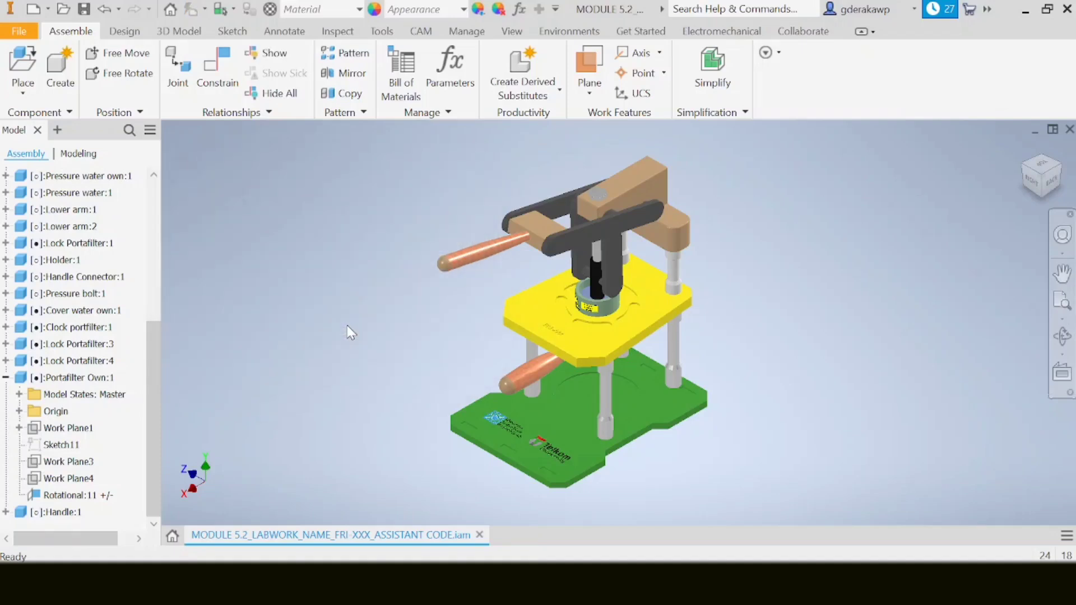
Mark the portafilter's rotation parameter d131 as an exported key parameter in the assembly parameters.
middle_drag(791, 305, 684, 302)
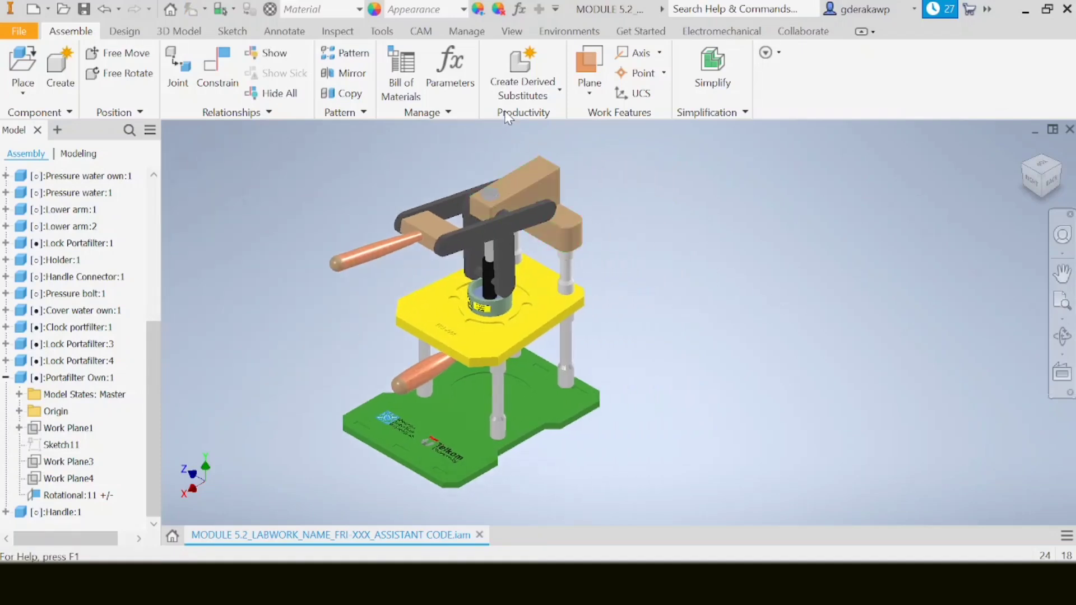
click(460, 74)
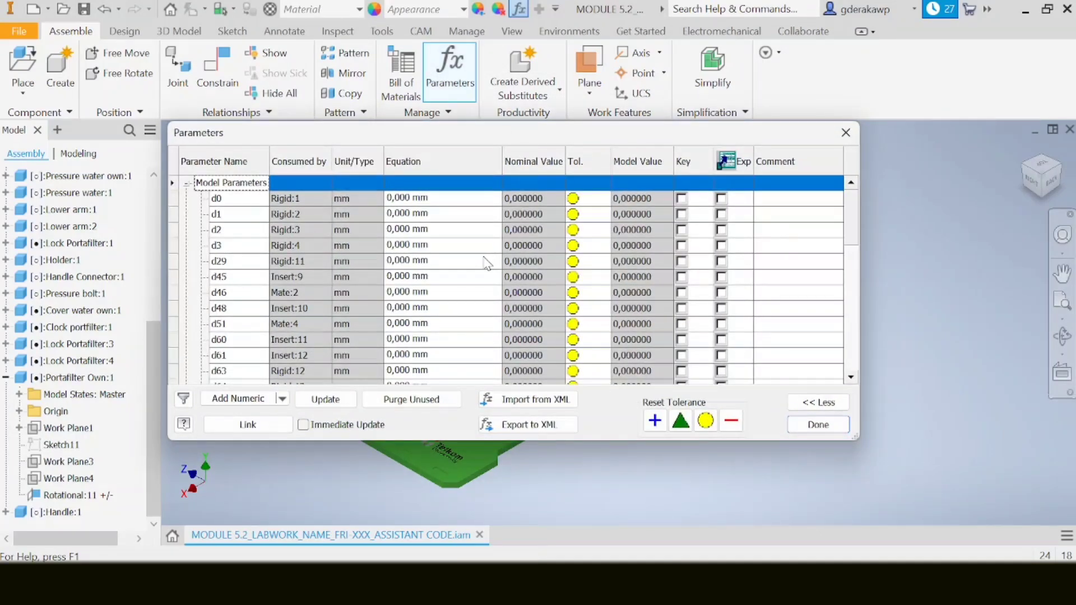
scroll(487, 263, down, 3)
scroll(486, 263, down, 8)
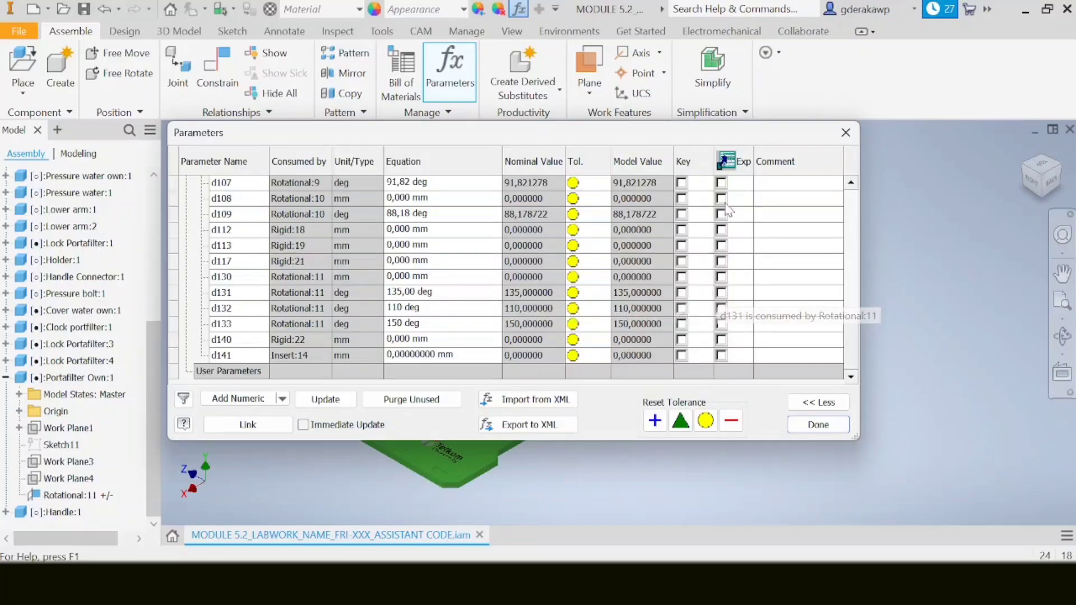
click(722, 292)
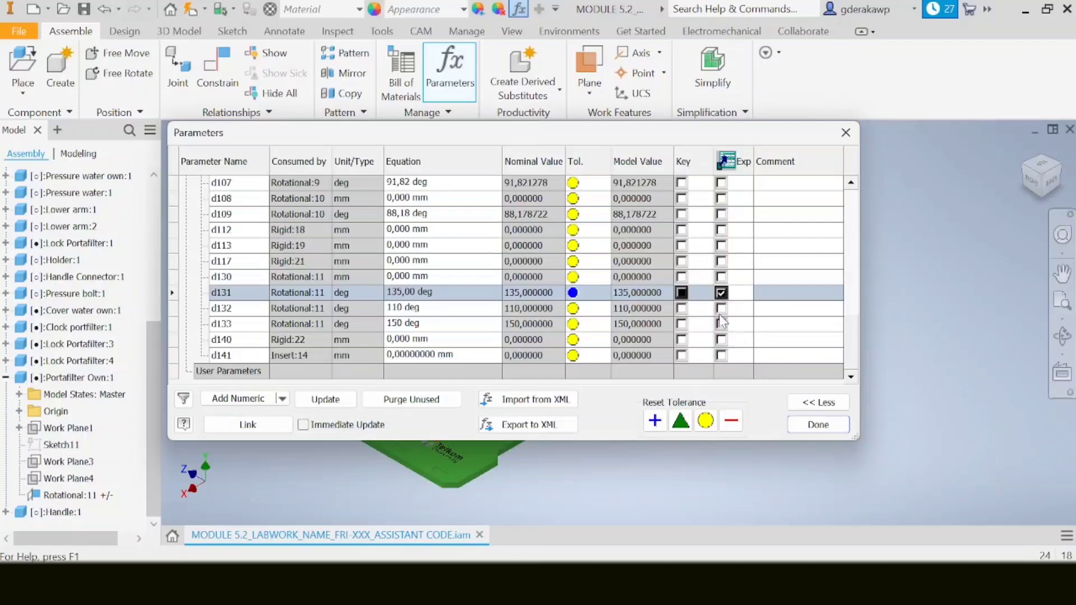
click(805, 427)
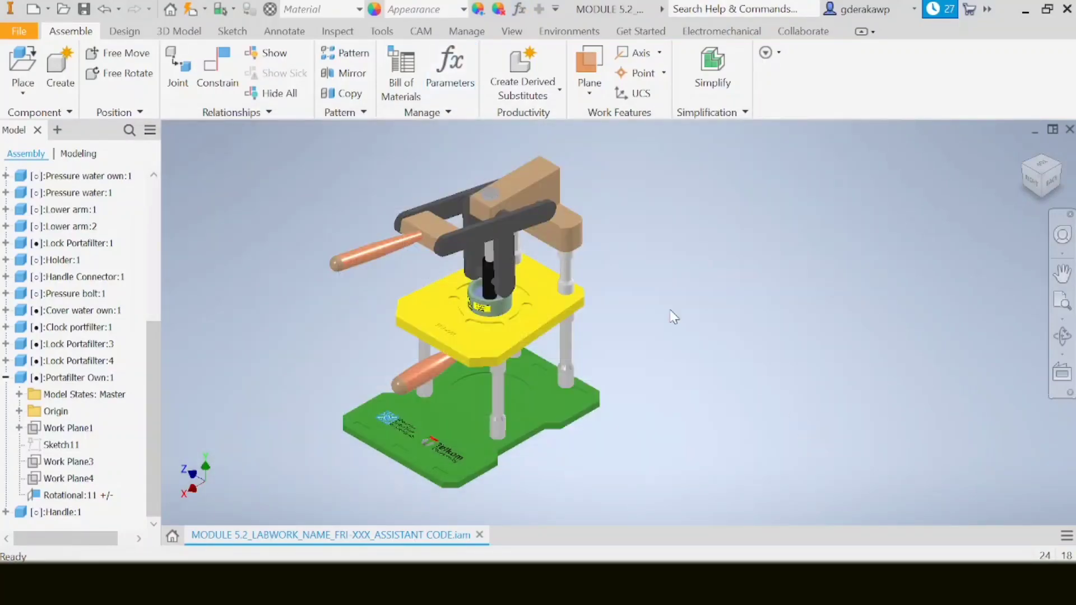
Return to the Inventor Studio environment and add parameter d131 to the parameter favorites.
middle_drag(678, 231, 687, 259)
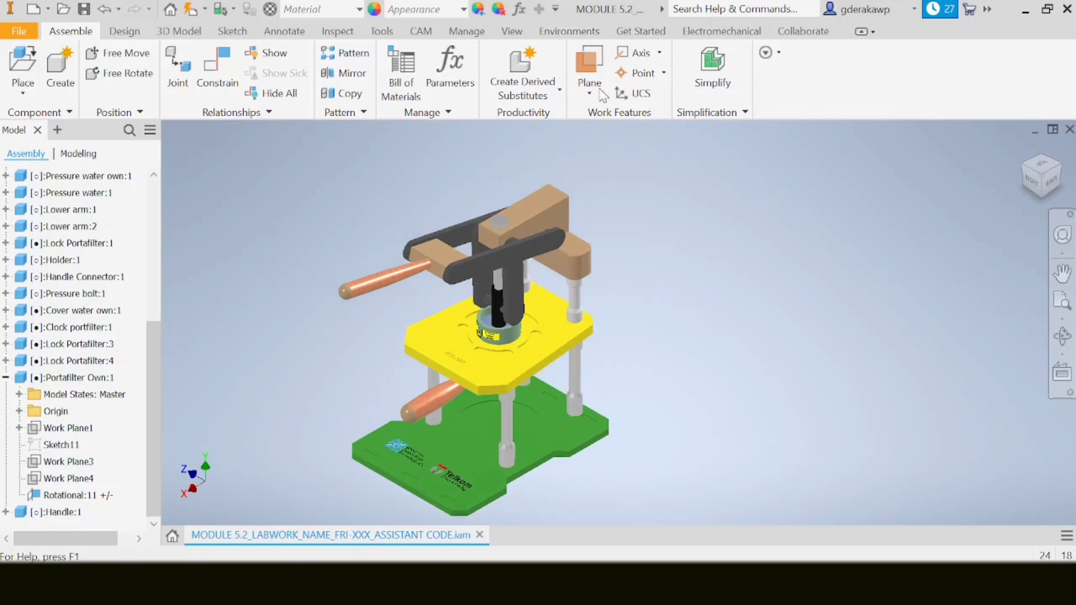
click(563, 34)
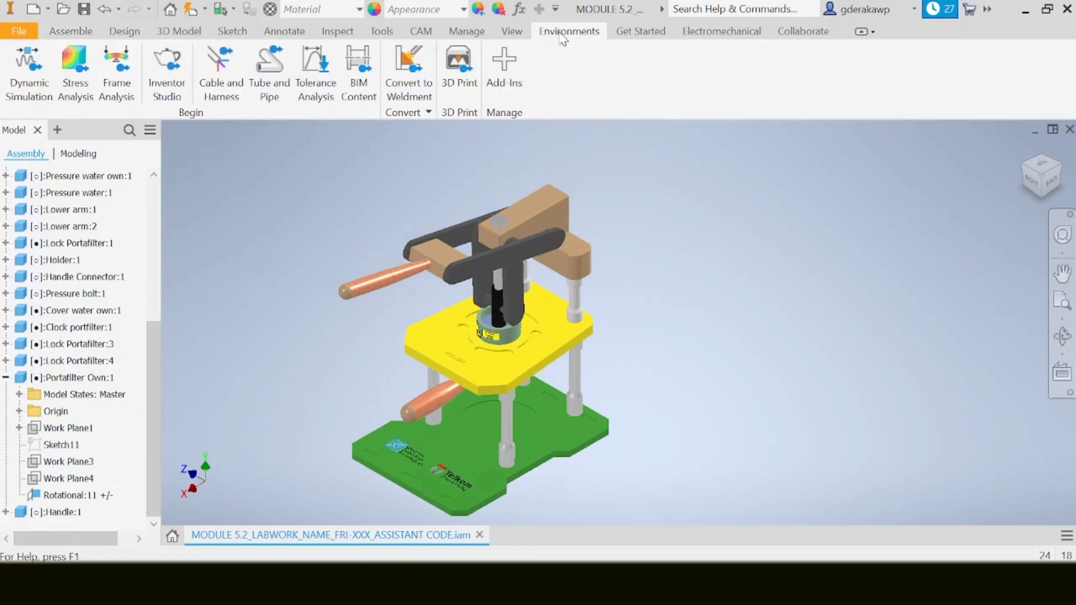
click(168, 75)
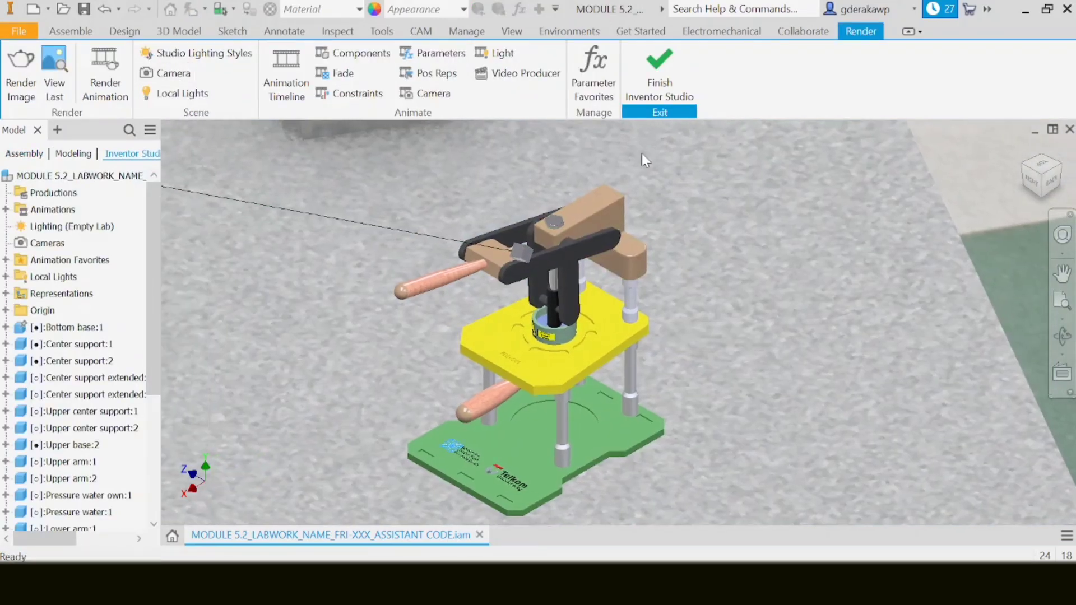
click(595, 92)
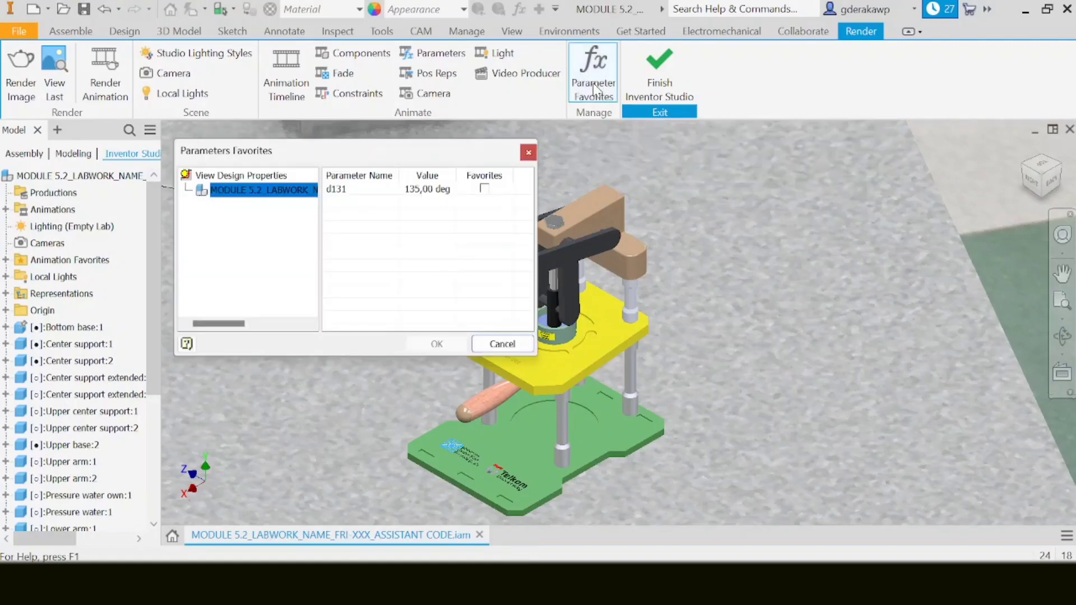
drag(488, 157, 483, 147)
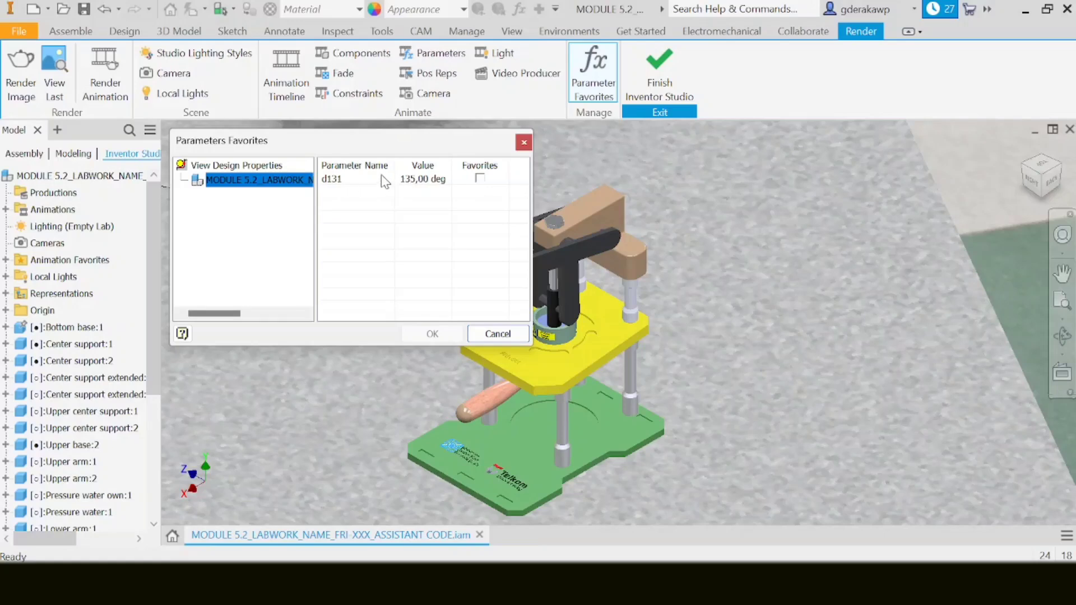
click(480, 179)
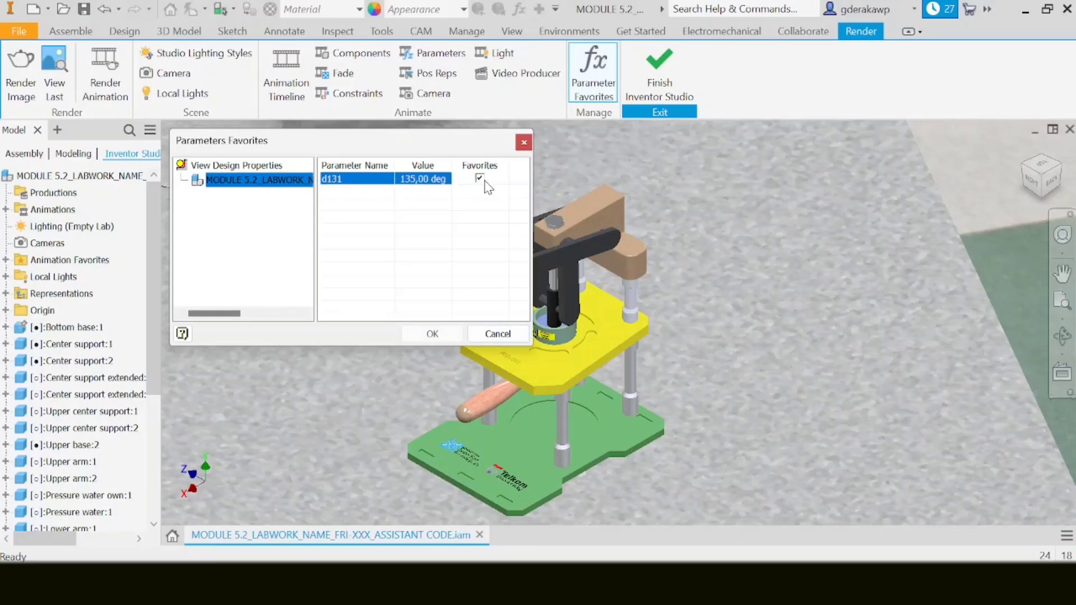
click(432, 334)
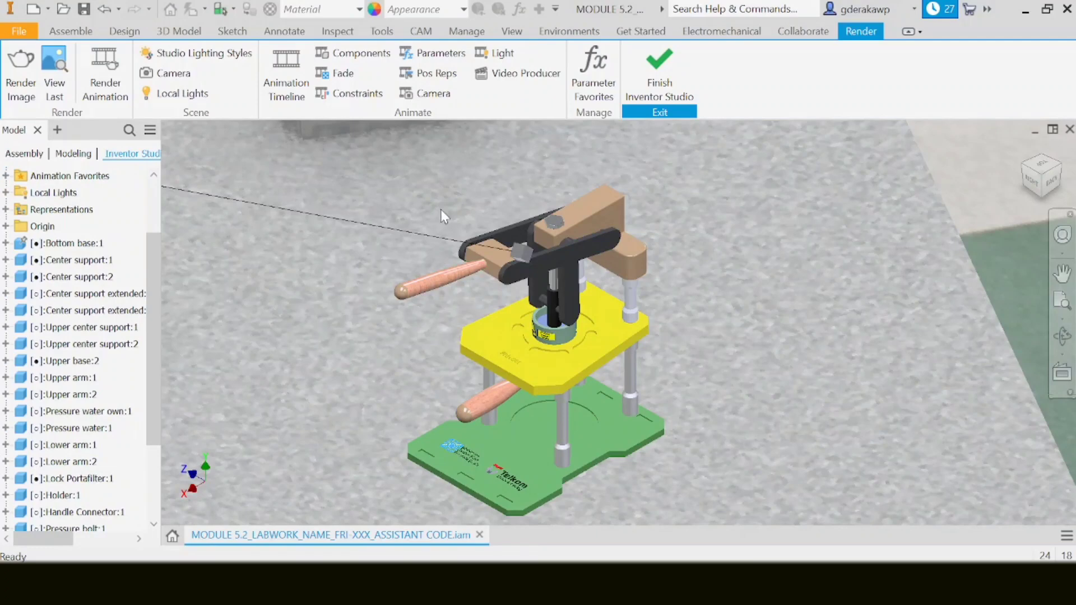
Start a parameter animation for d131 from the animation favorites and set its end value to 150 deg.
scroll(76, 269, up, 2)
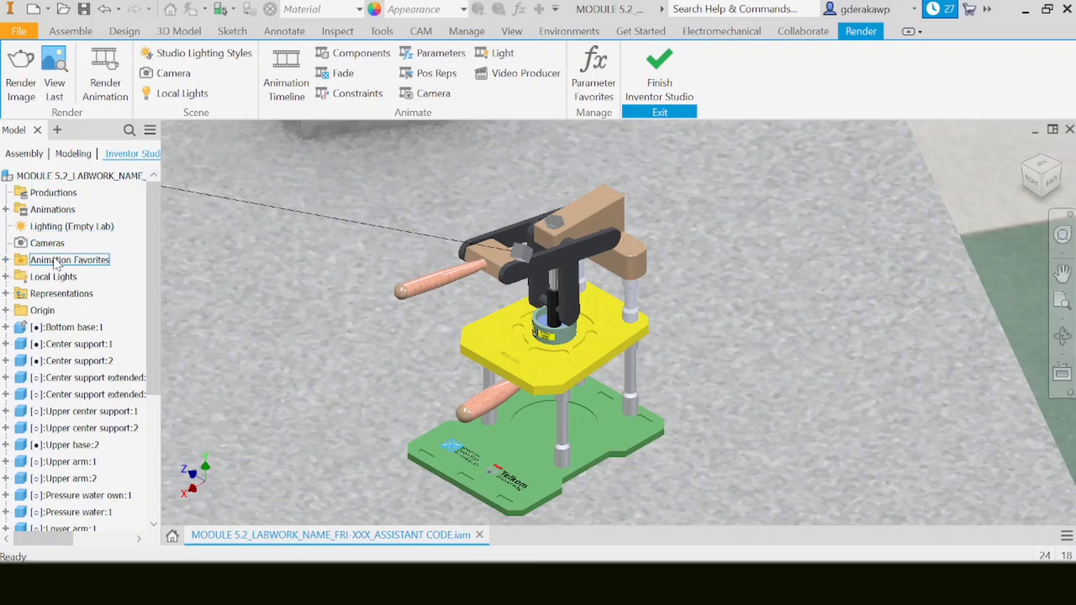
click(6, 260)
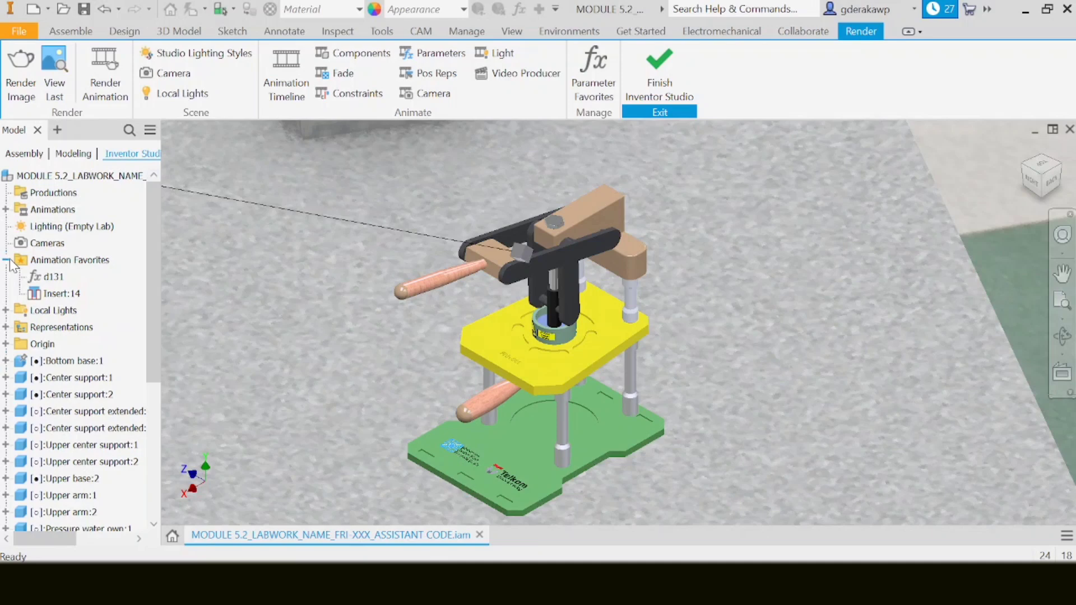
right_click(54, 277)
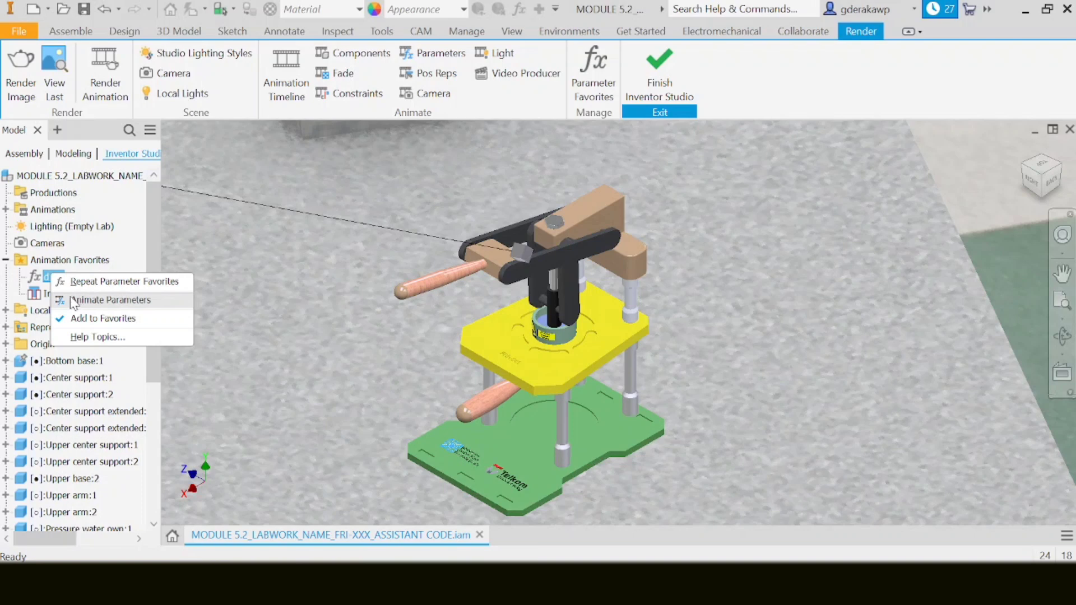
click(49, 278)
right_click(57, 276)
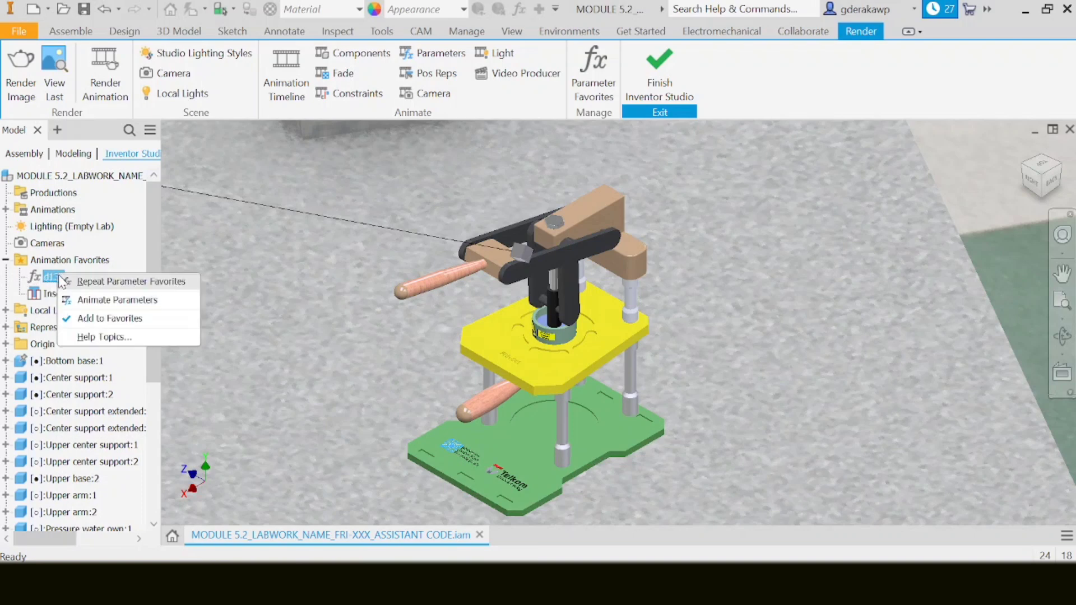
click(84, 300)
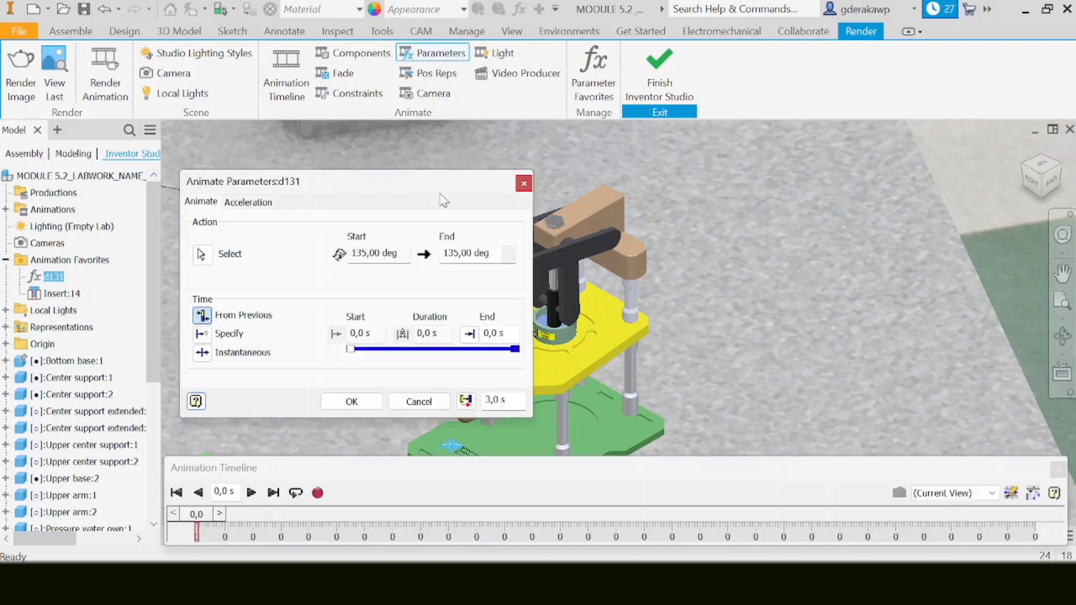
drag(410, 176, 393, 143)
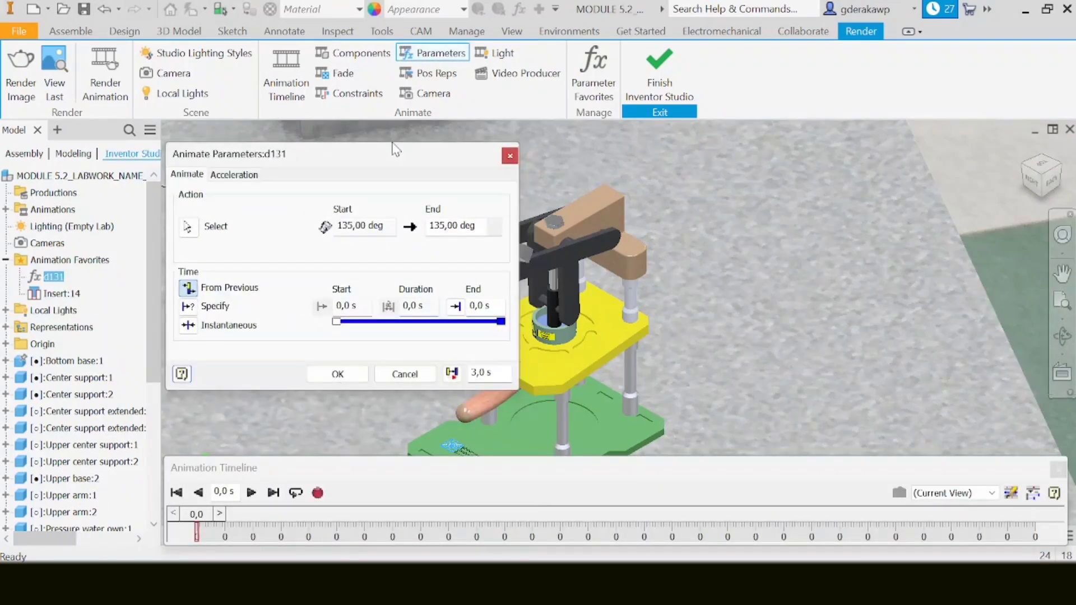
click(455, 224)
drag(455, 224, 425, 225)
text(1)
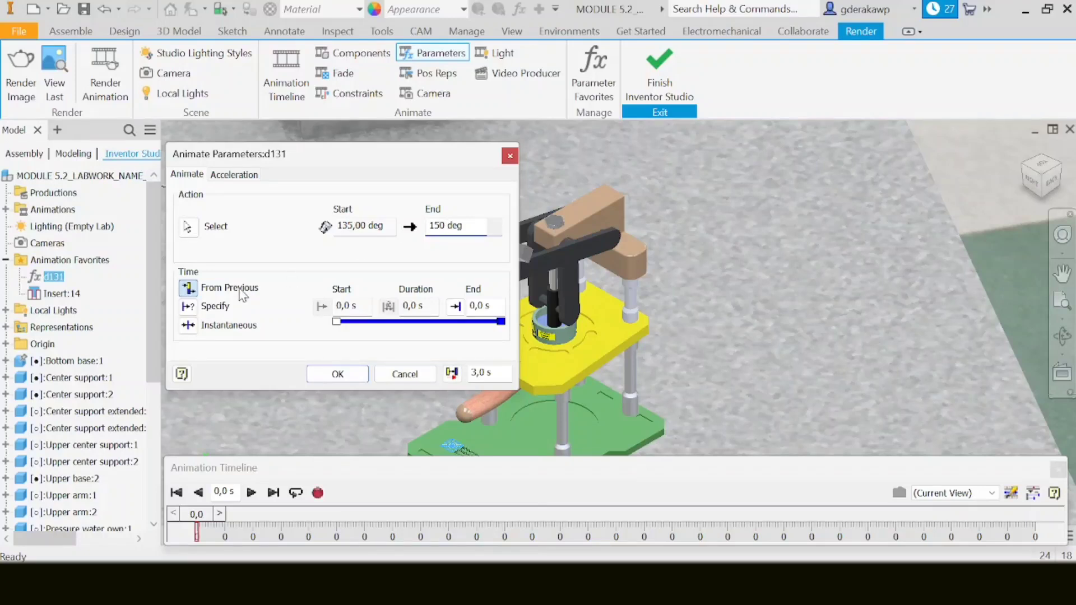
Specify the d131 animation's timing with a 5 s start and 10 s end, and confirm it.
click(189, 309)
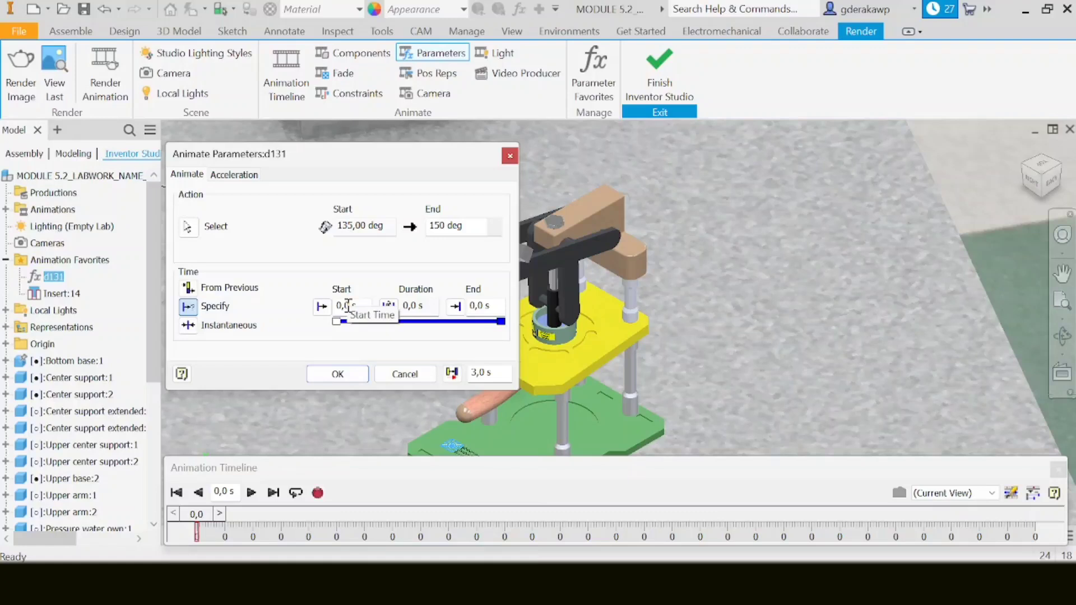
double_click(350, 303)
text(5)
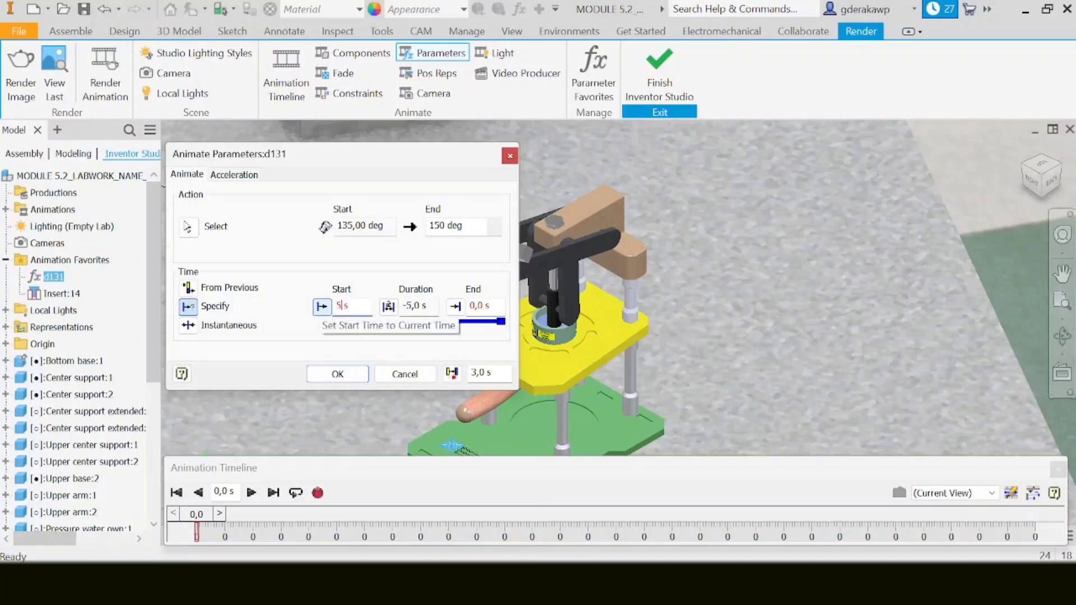
double_click(481, 306)
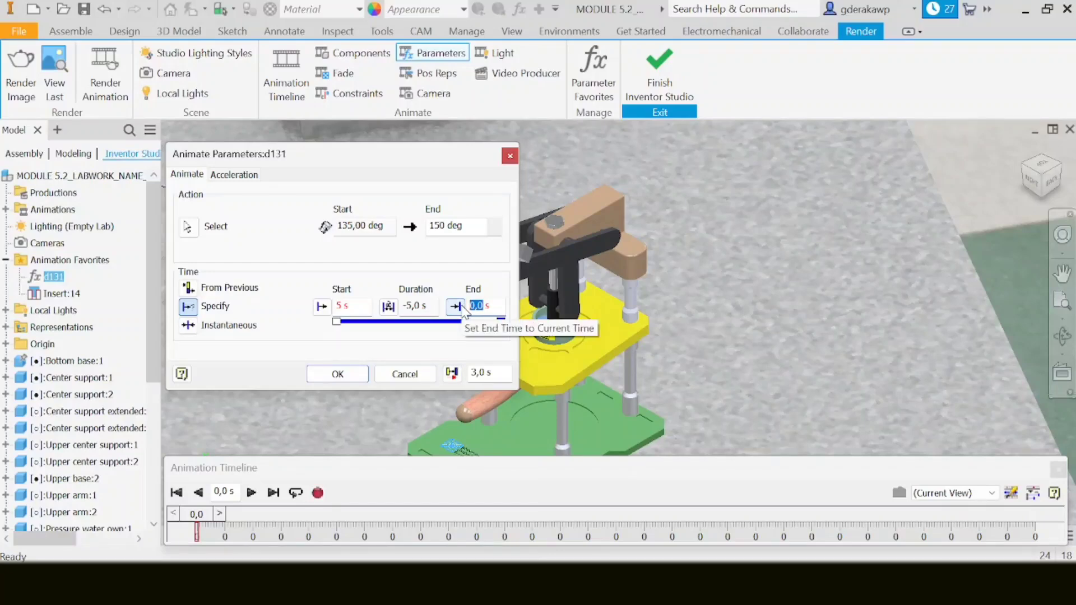
text(10)
click(339, 375)
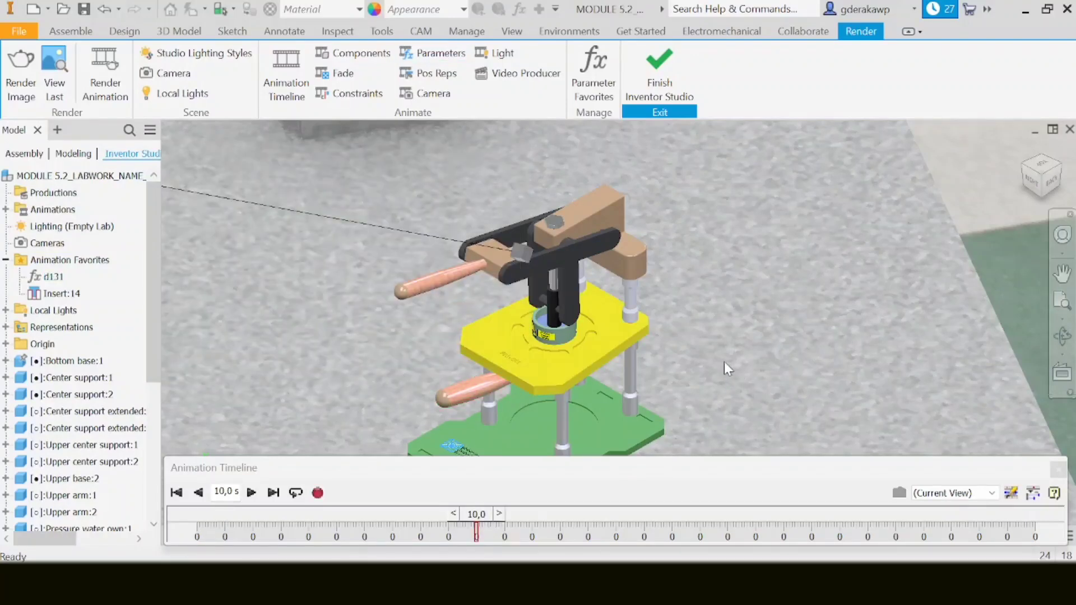
Expand the timeline's action editor and reposition the timeline window so the press remains visible above it.
scroll(724, 363, down, 3)
scroll(724, 363, up, 4)
middle_drag(766, 340, 840, 293)
drag(969, 463, 971, 445)
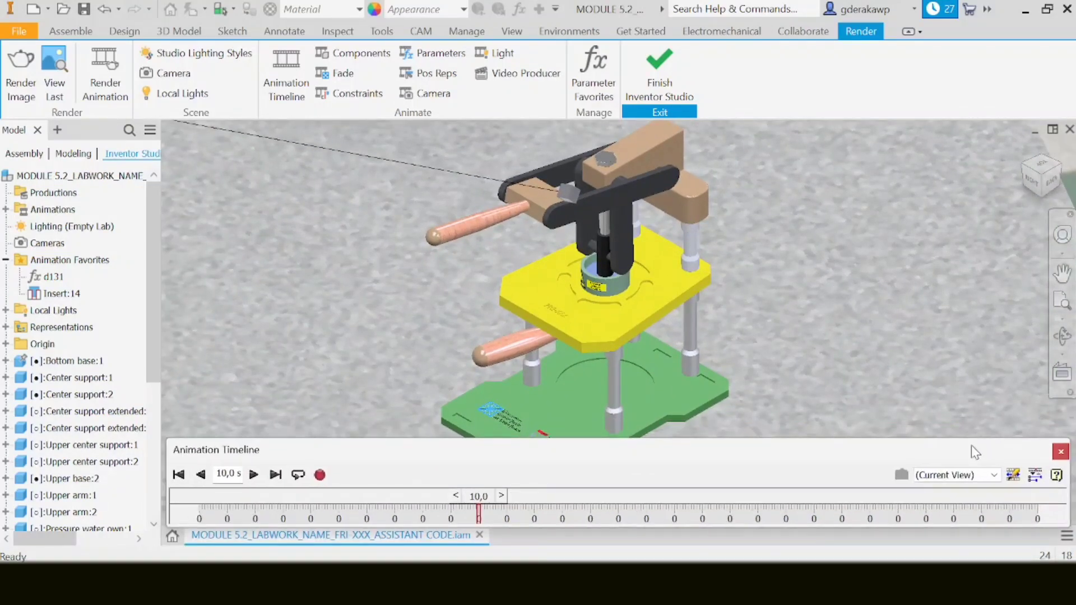
click(1034, 477)
drag(804, 299, 799, 328)
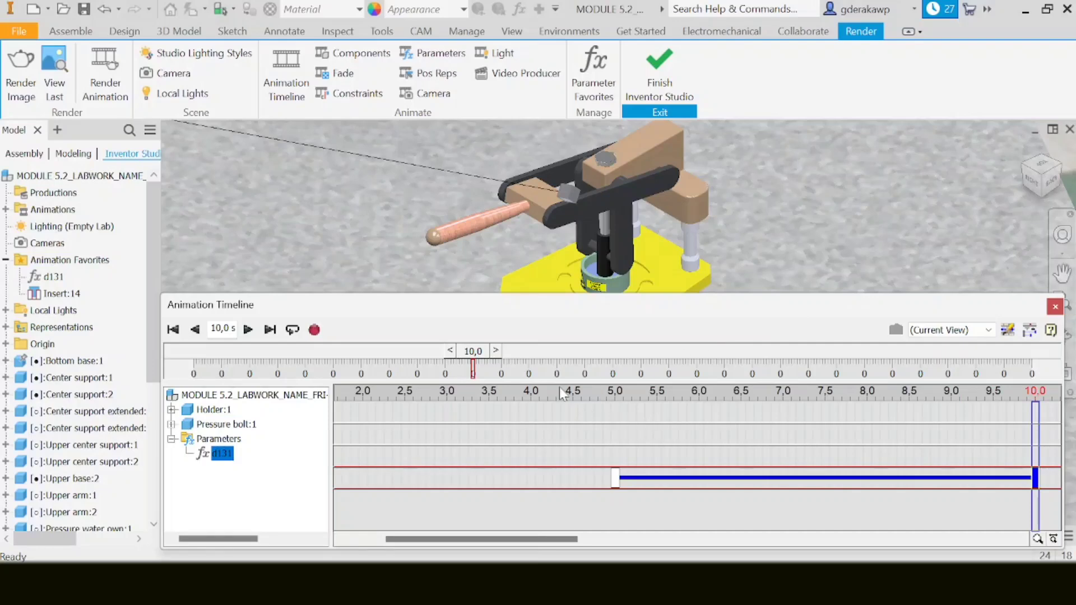
drag(569, 309, 564, 391)
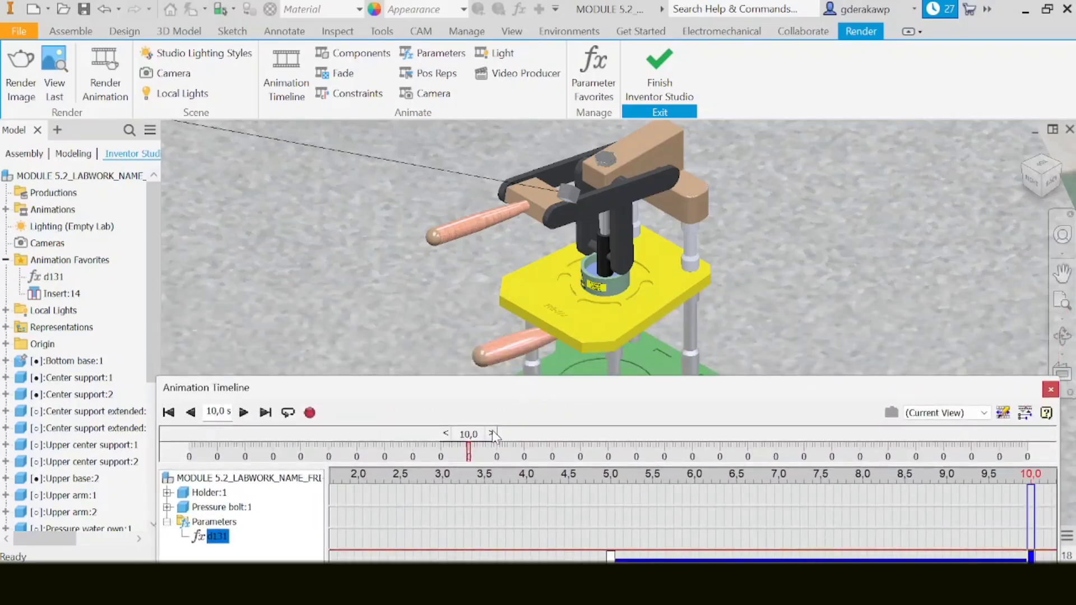
Move the timeline playhead back to 4.5 s and play the animation to check the portafilter's rotation.
drag(477, 434, 325, 432)
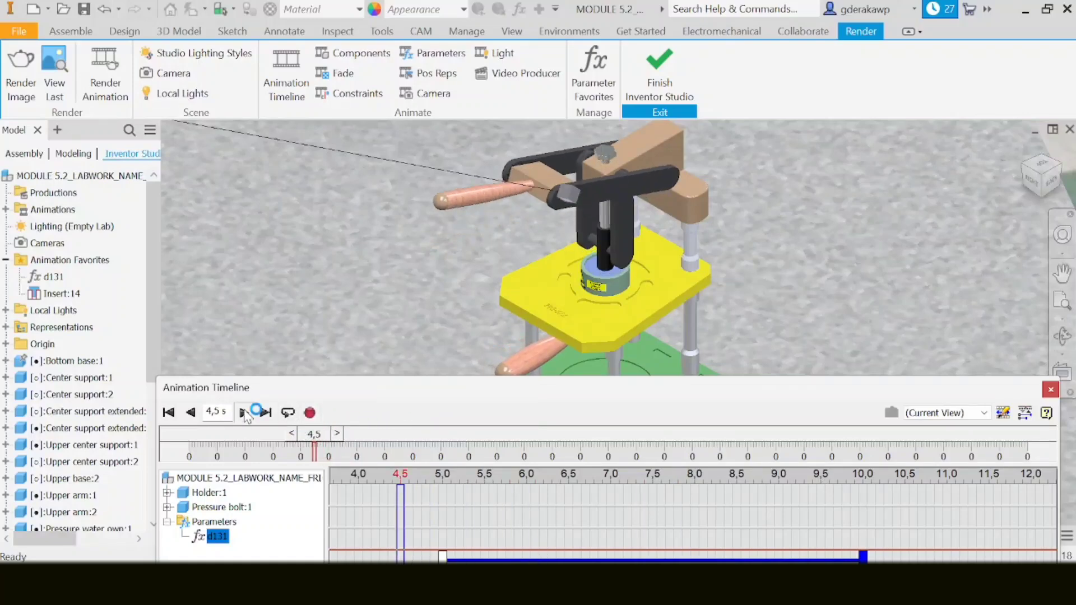
click(244, 413)
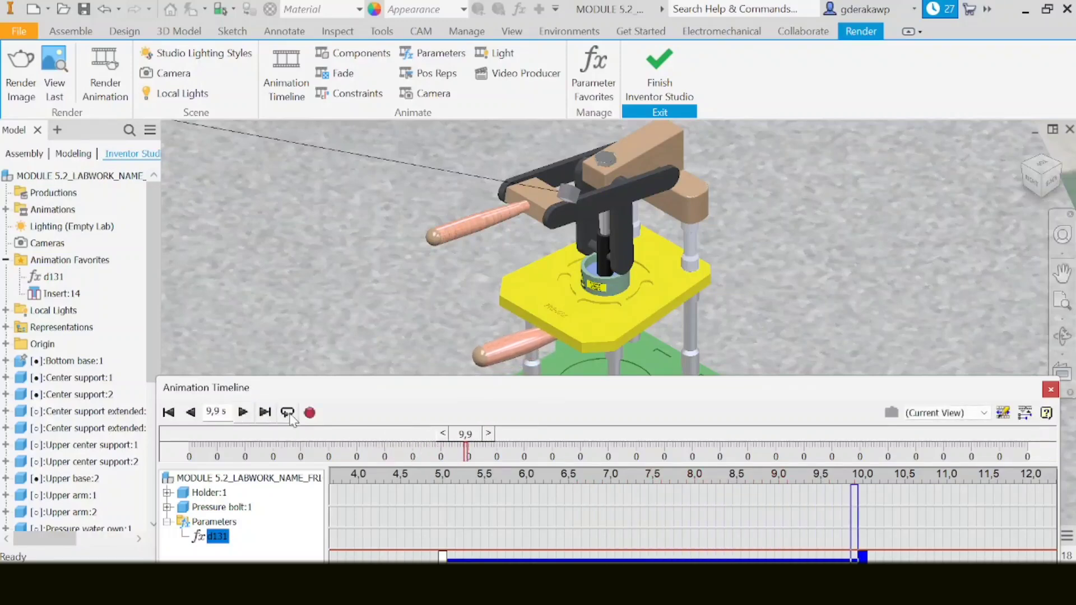
drag(650, 389, 654, 425)
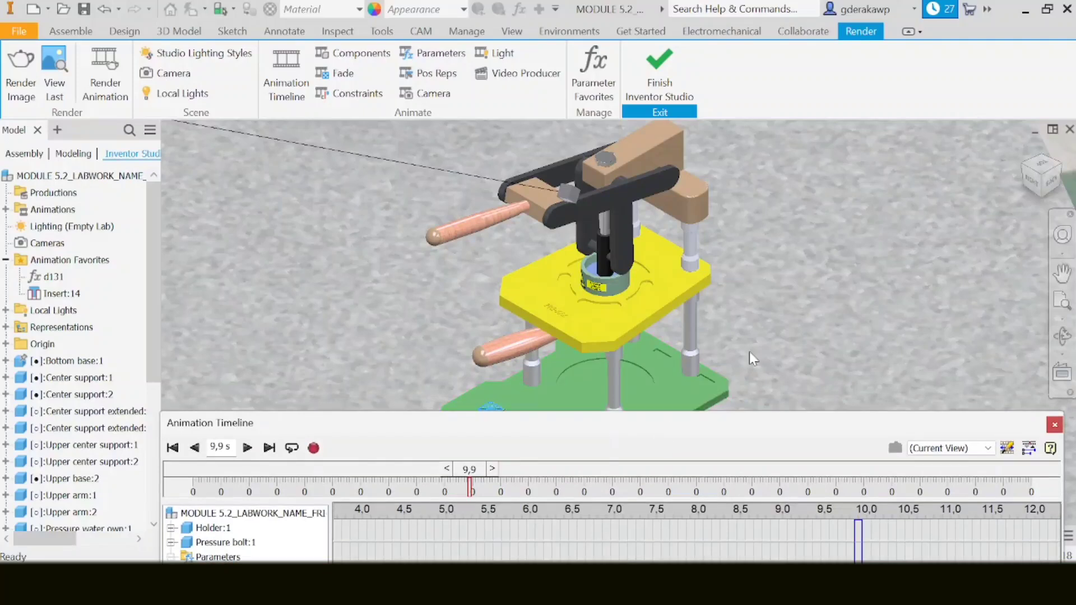
scroll(800, 351, up, 3)
middle_drag(796, 346, 794, 291)
middle_drag(773, 333, 740, 361)
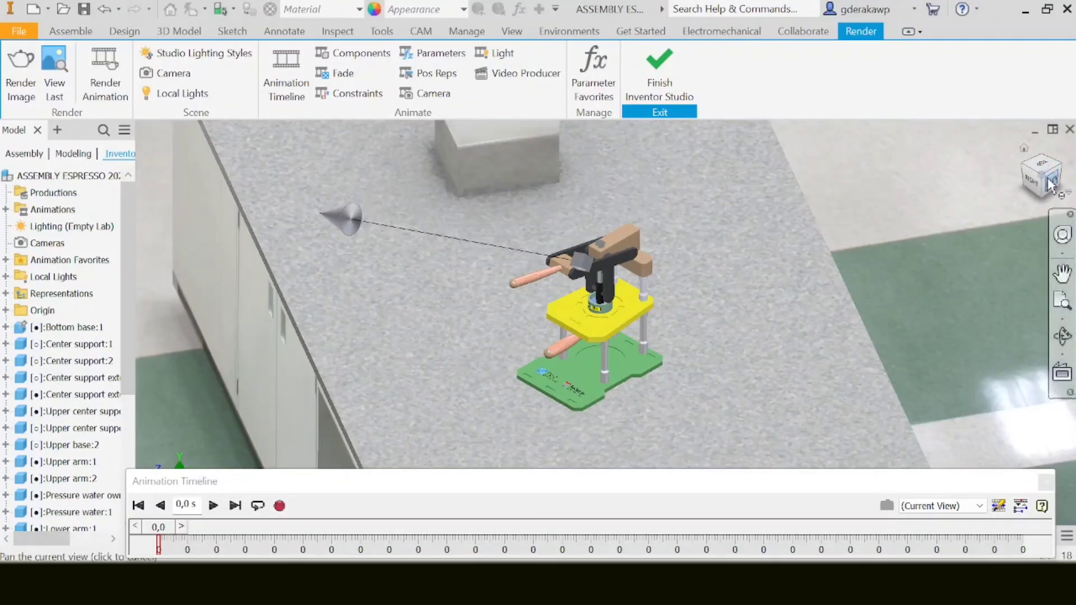
Orient the press to the view on the edge between Front and Right and create a camera from that view.
click(1045, 193)
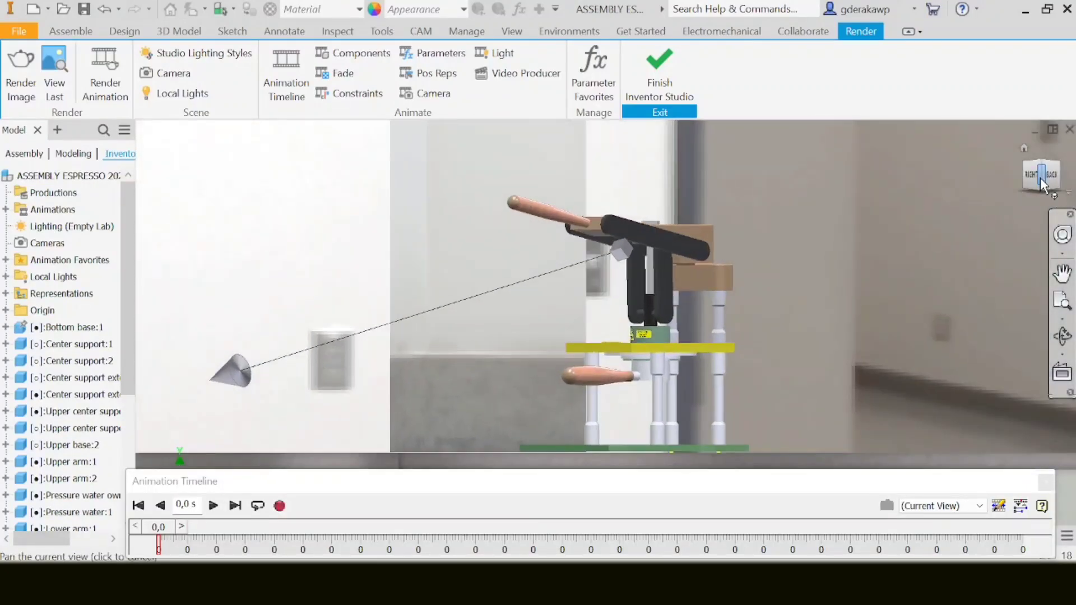
click(1035, 174)
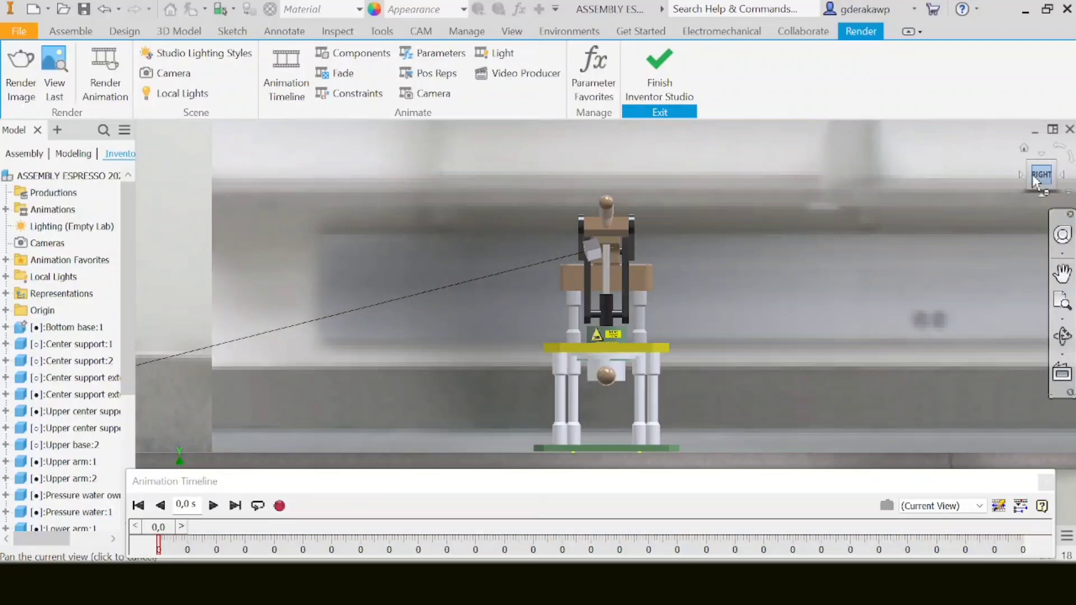
click(1023, 176)
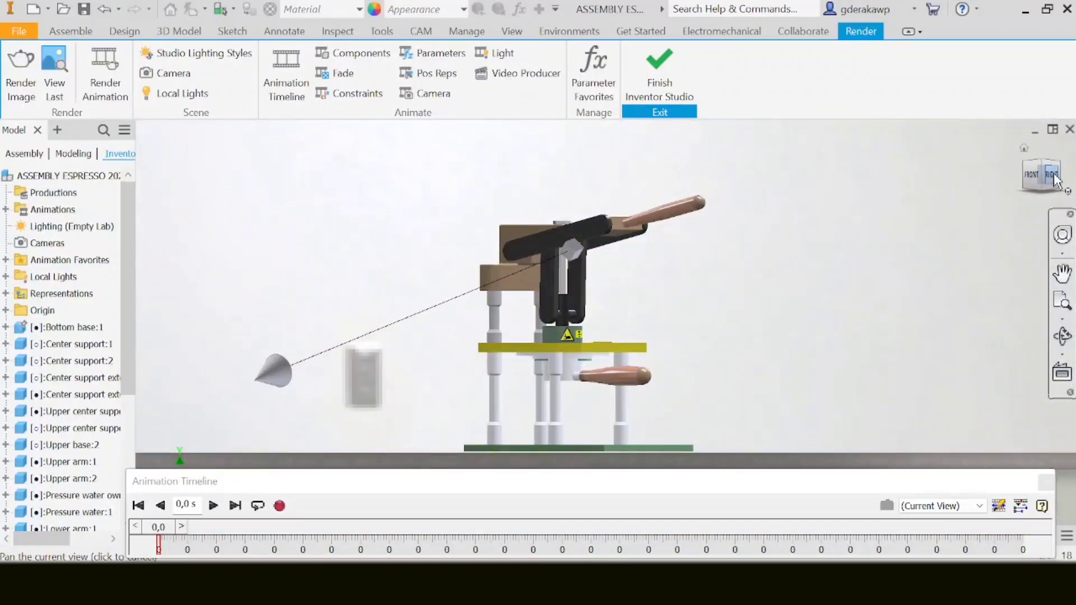
click(1046, 178)
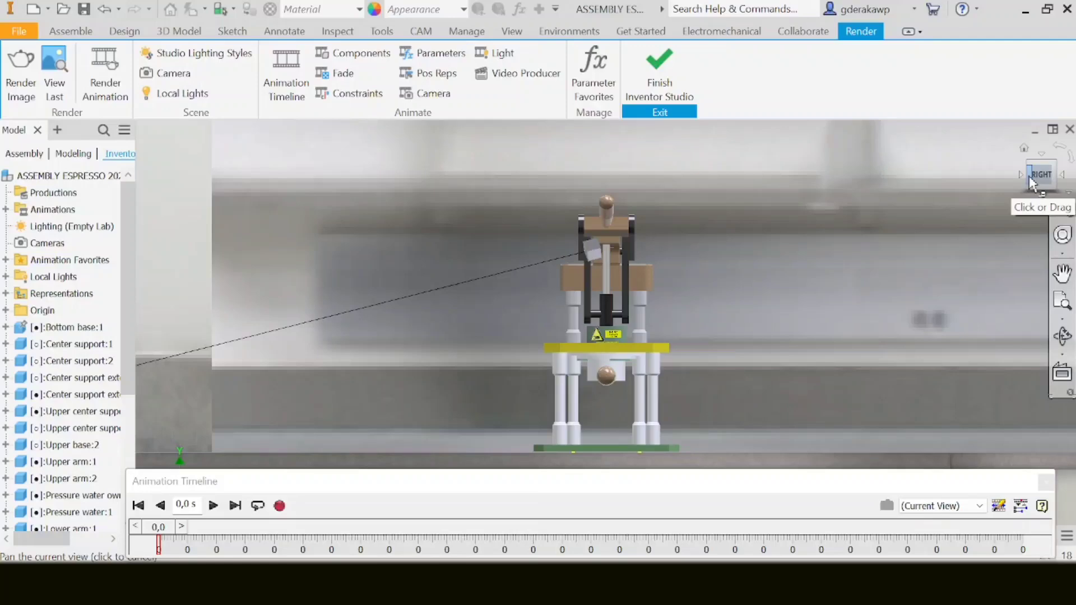
click(1031, 181)
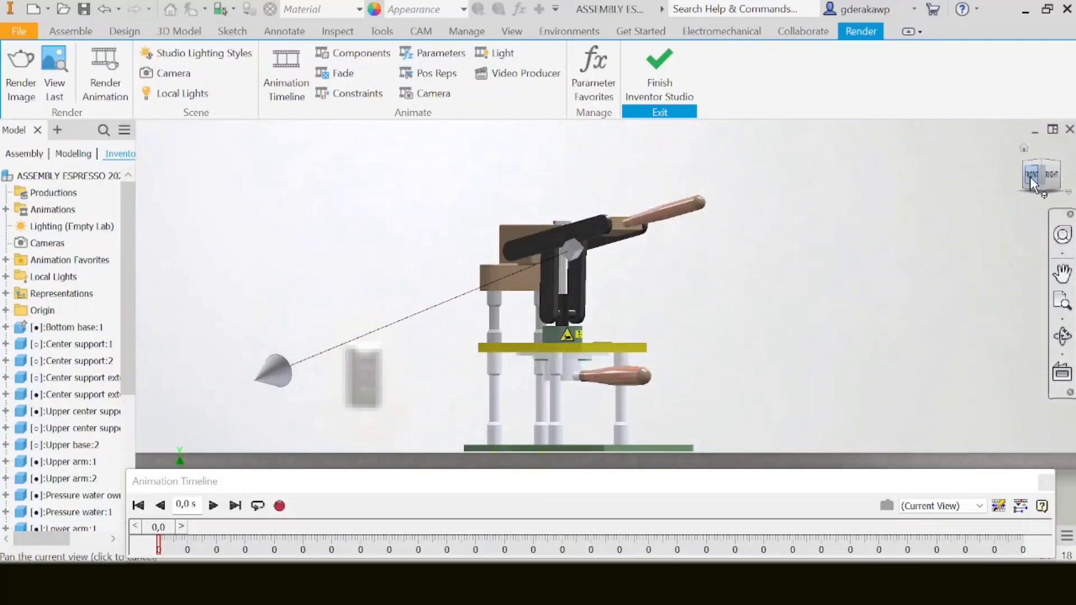
click(1030, 177)
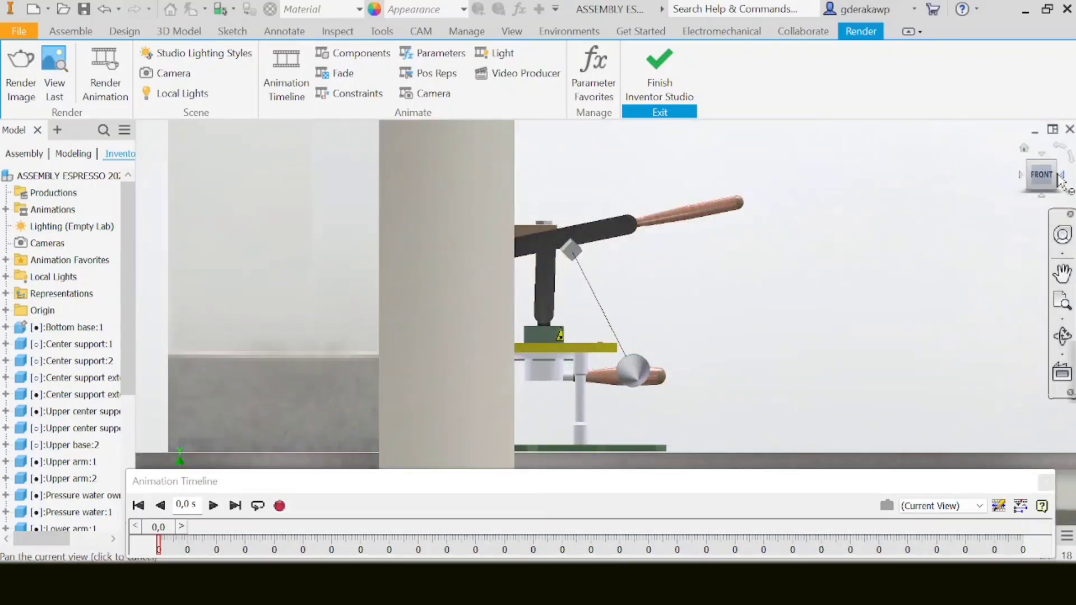
click(1055, 181)
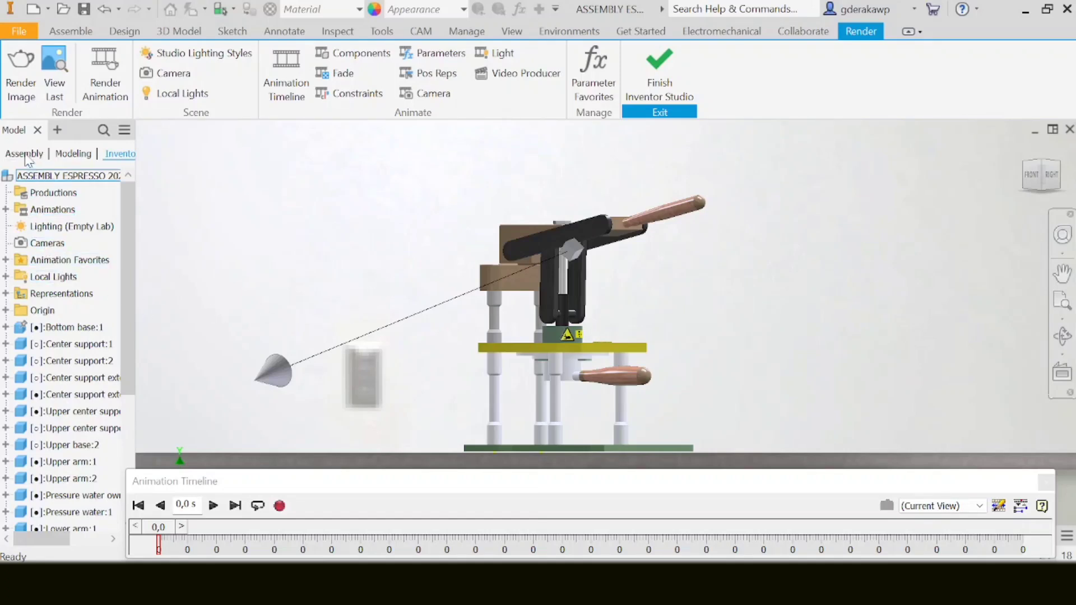
right_click(43, 246)
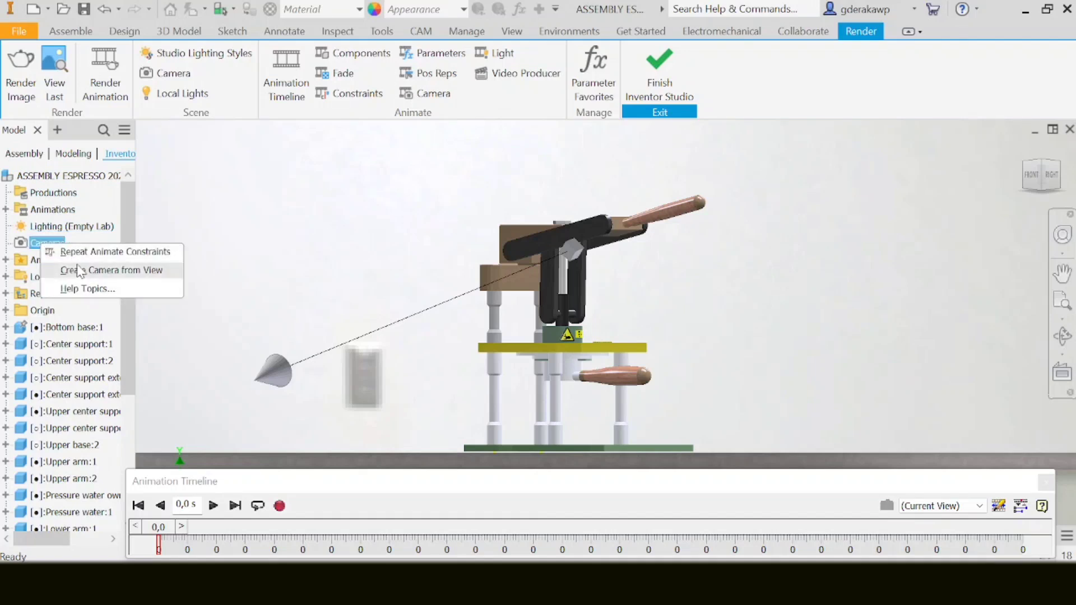
click(80, 271)
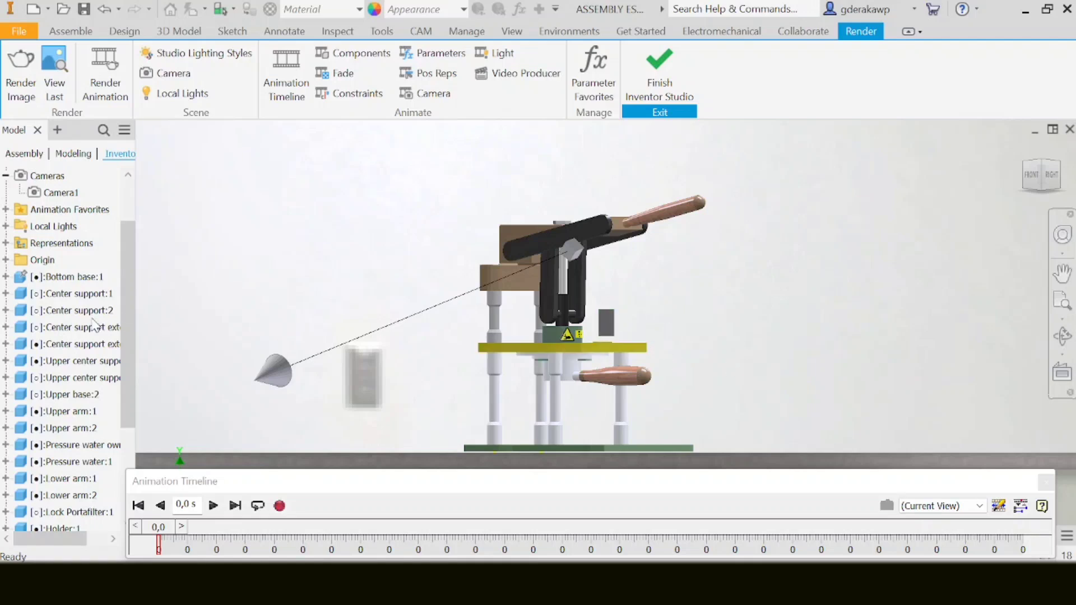
scroll(41, 329, up, 2)
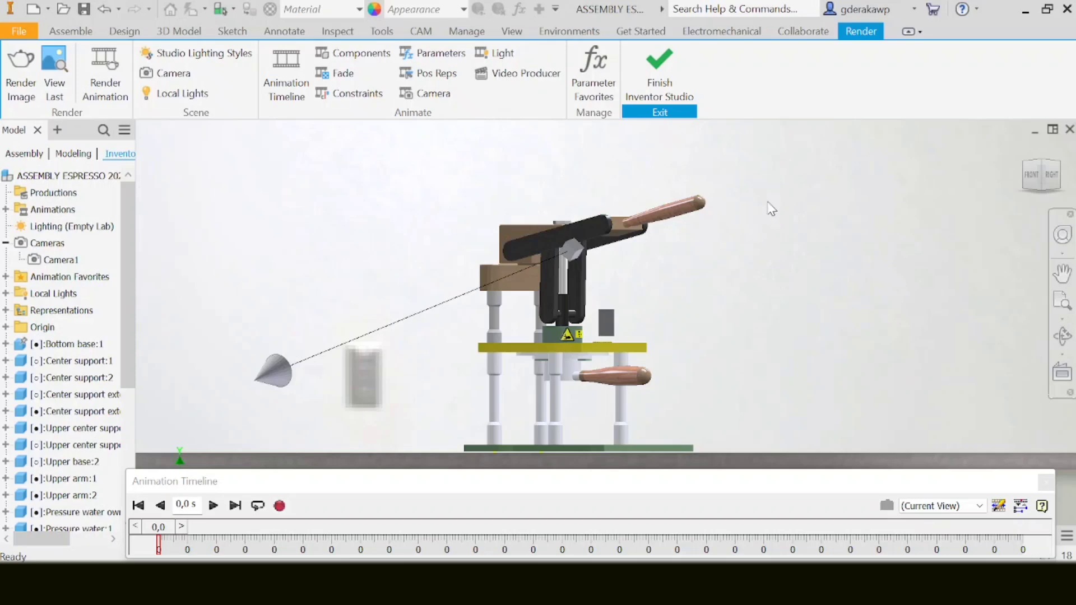
Orient the press to the Top view, rotated so the handle points upward, and create a second camera from that view.
click(1041, 168)
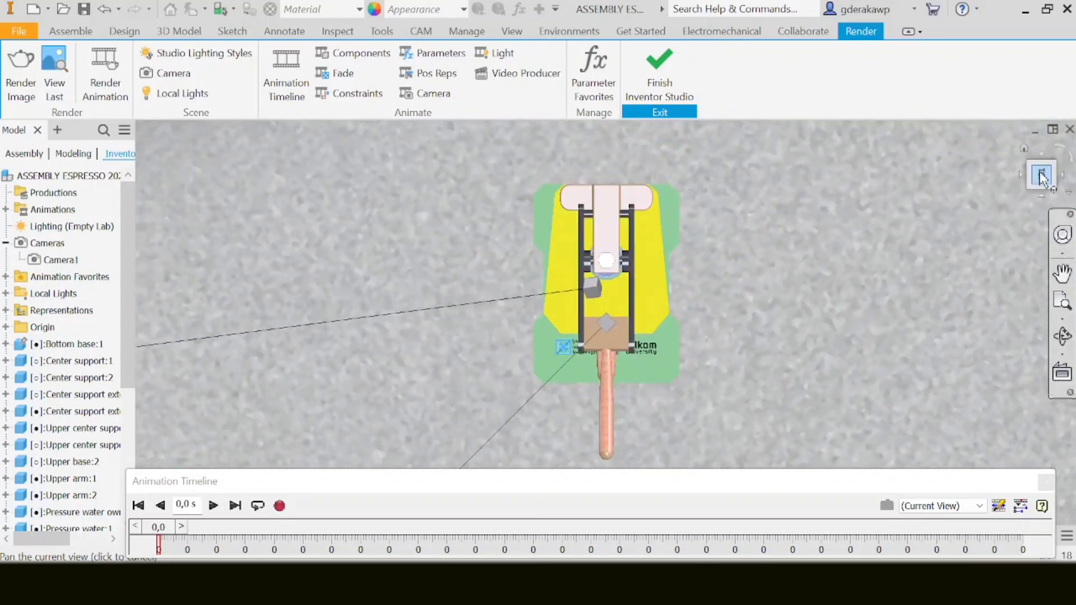
click(1059, 150)
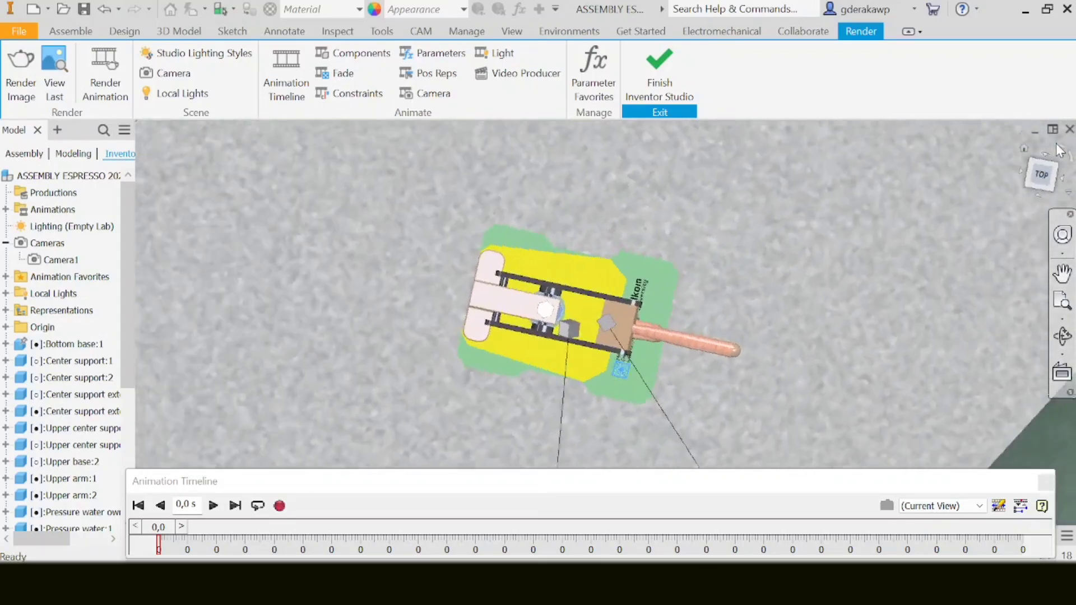
click(1059, 151)
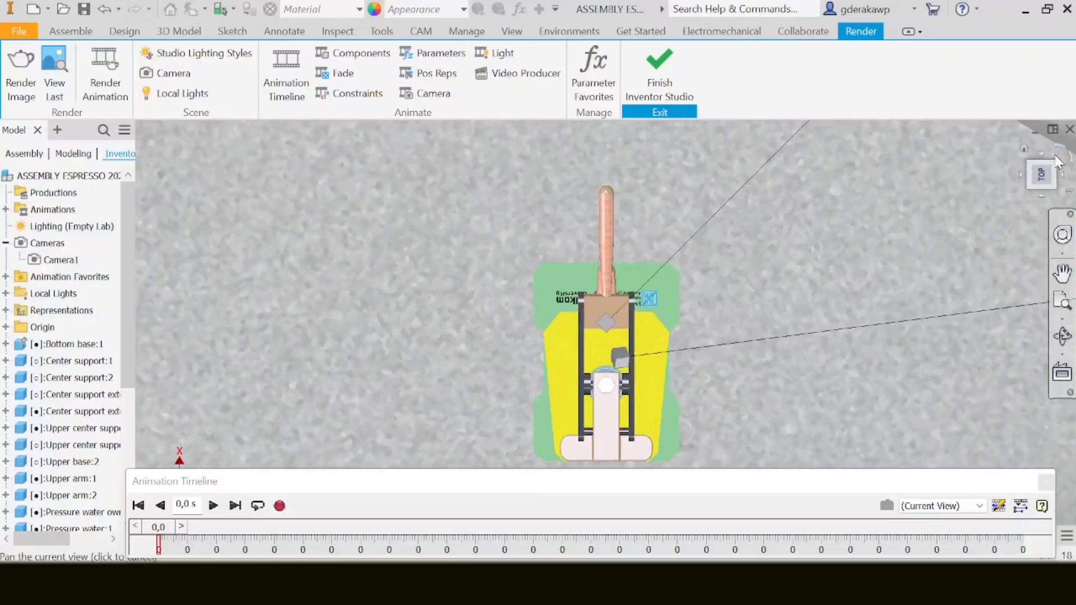
middle_drag(763, 321, 755, 294)
click(1046, 178)
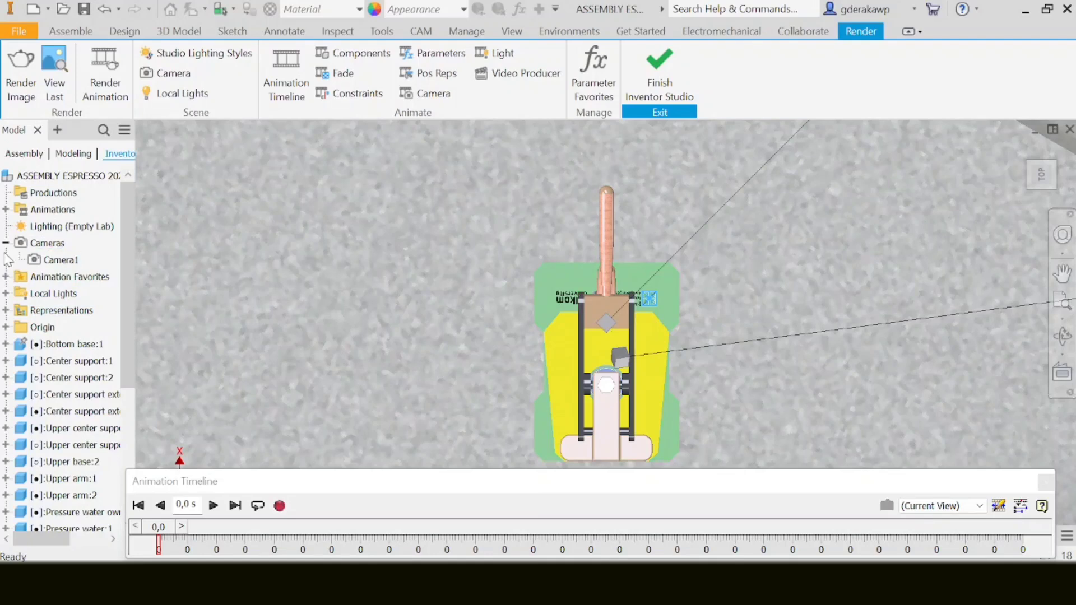
right_click(26, 244)
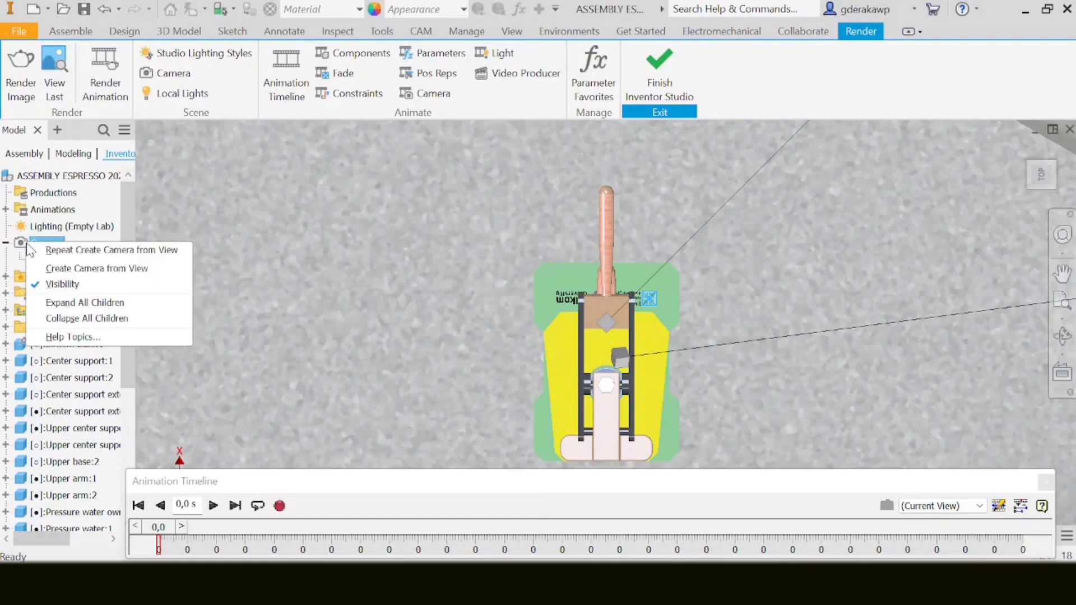
click(12, 243)
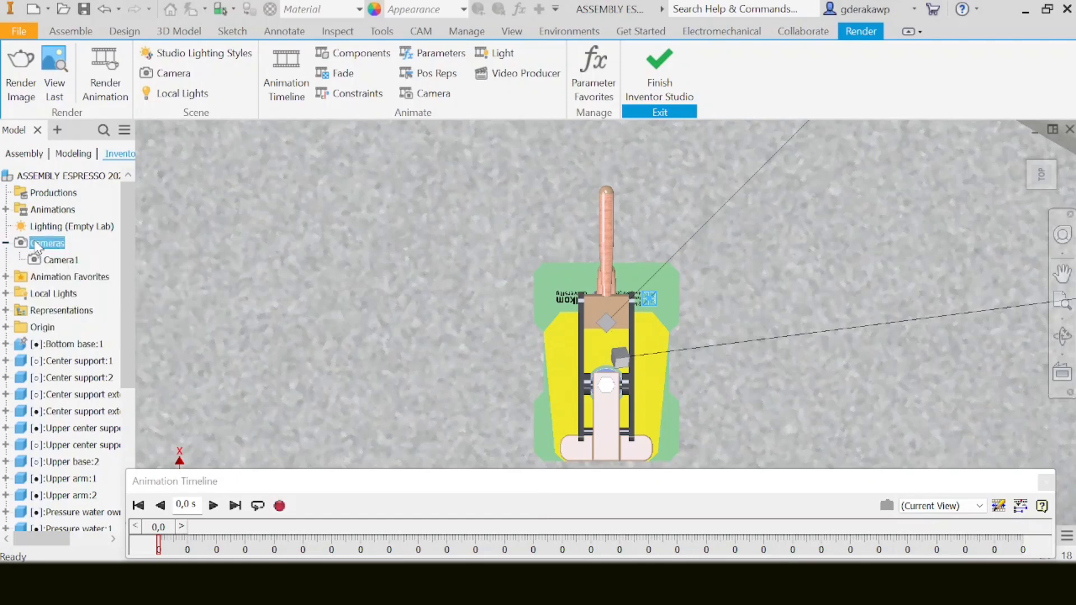
right_click(37, 247)
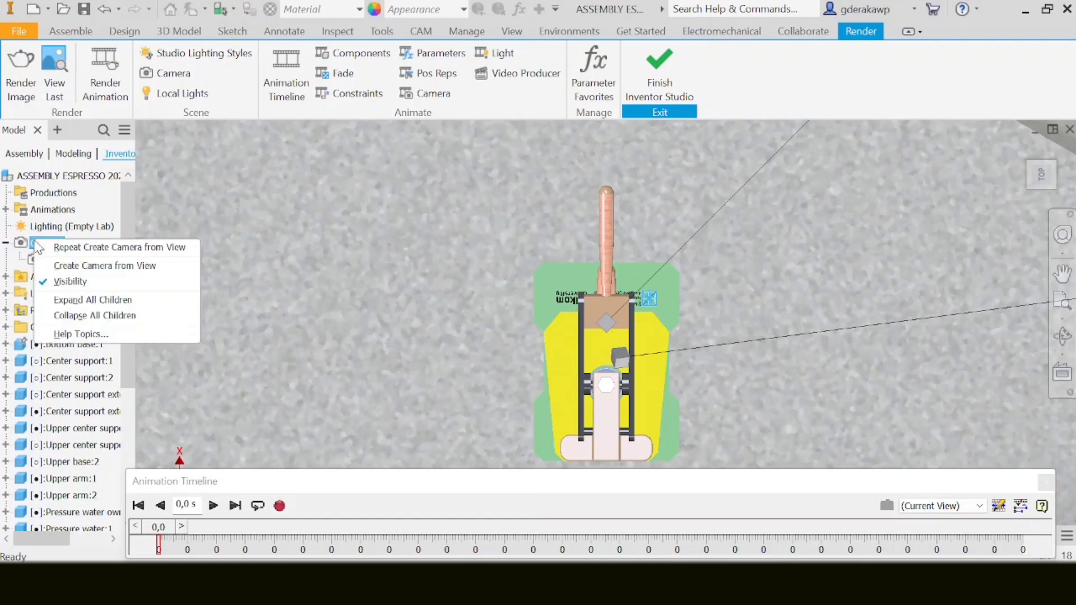
click(79, 266)
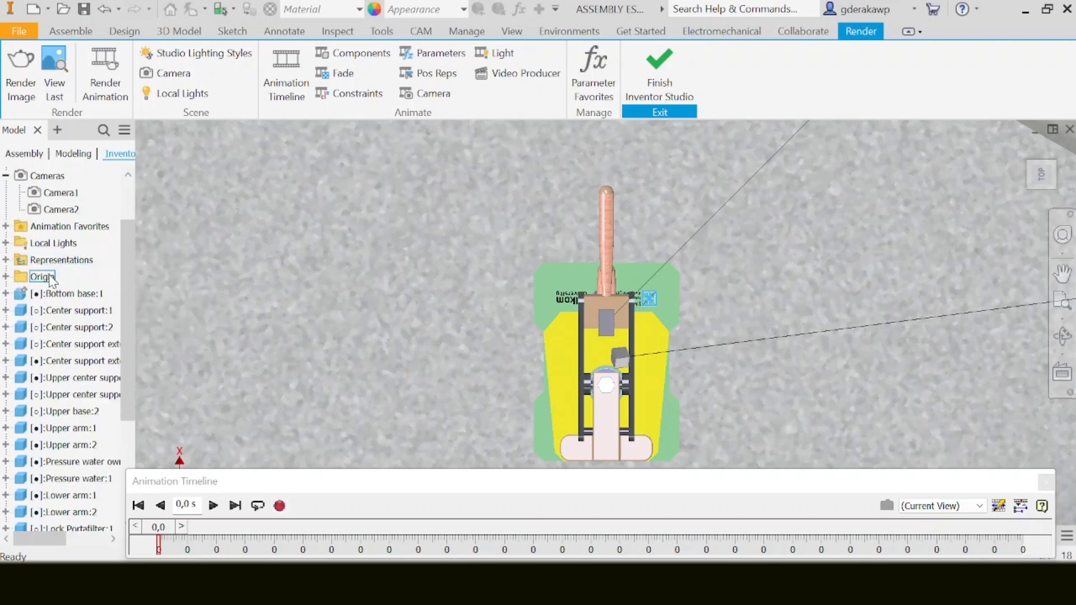
Locate Camera1 and Camera2 in the scene and orient the press to an isometric view to examine their placement.
scroll(65, 247, up, 1)
click(62, 243)
click(59, 262)
click(59, 245)
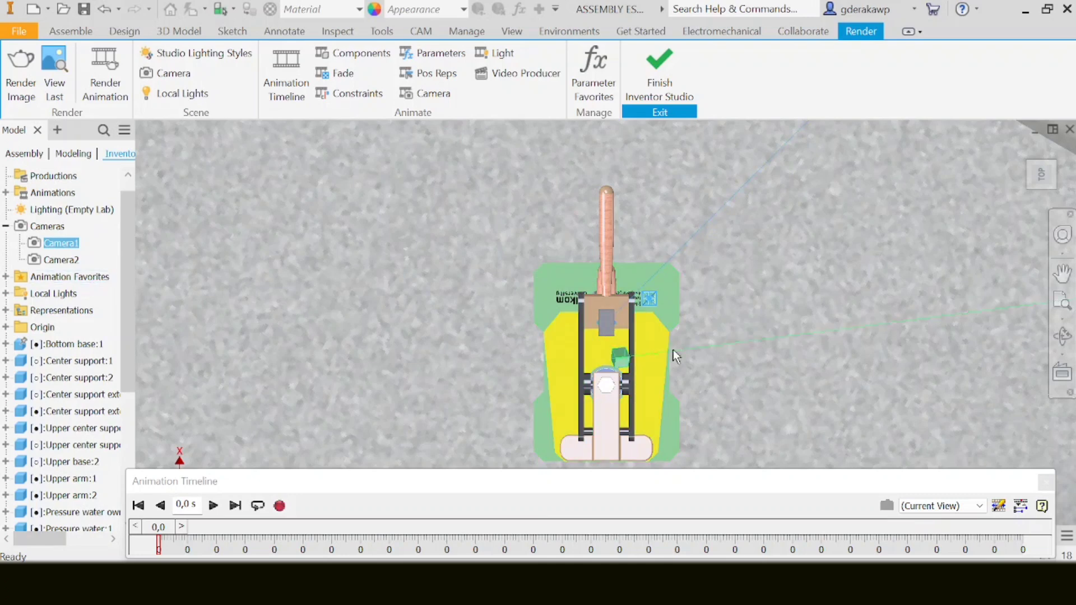
click(1053, 171)
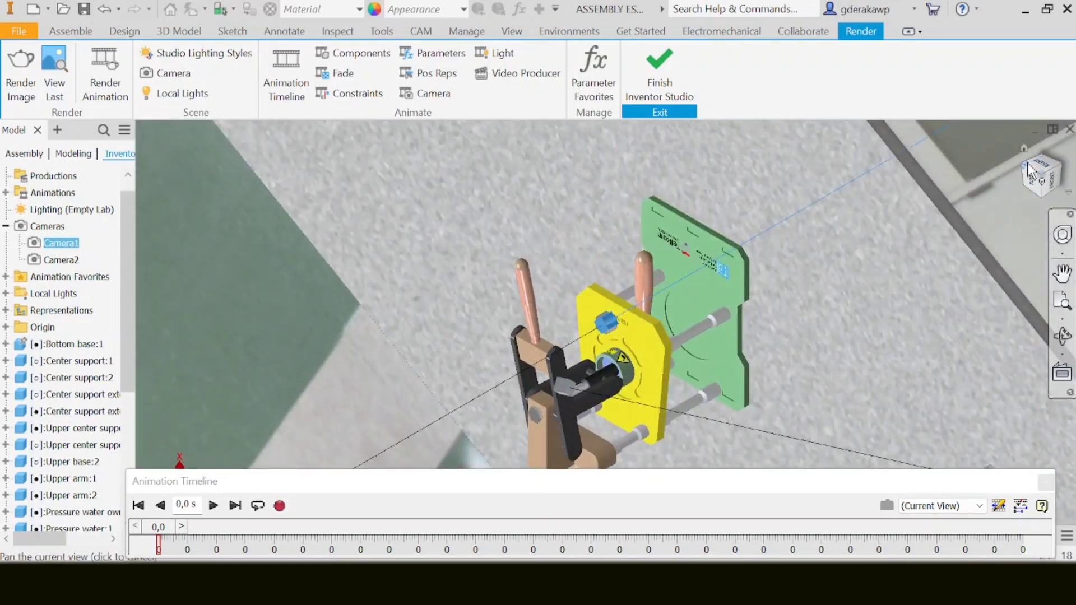
click(1028, 165)
click(1038, 174)
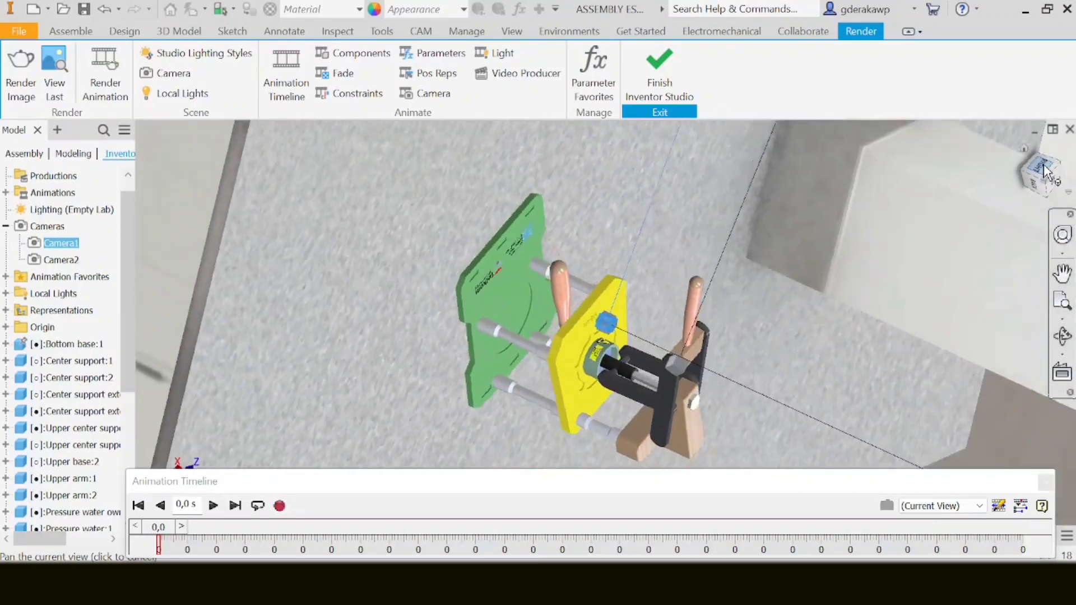
click(1051, 175)
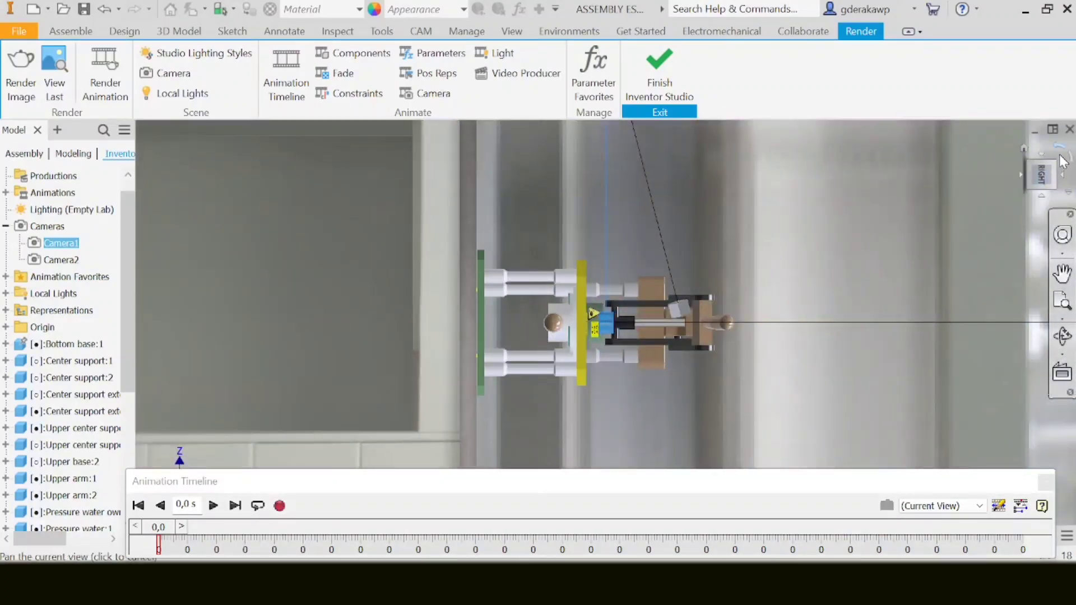
click(1058, 151)
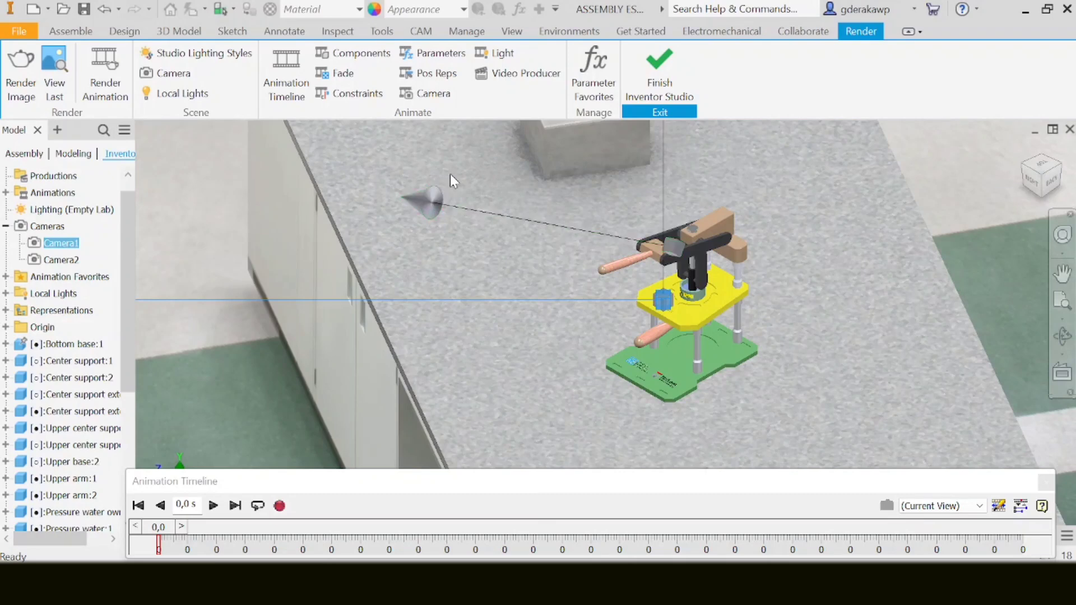
Start a camera animation for Camera1 and enable its Turntable action.
click(60, 243)
click(66, 246)
click(67, 258)
click(70, 244)
click(423, 95)
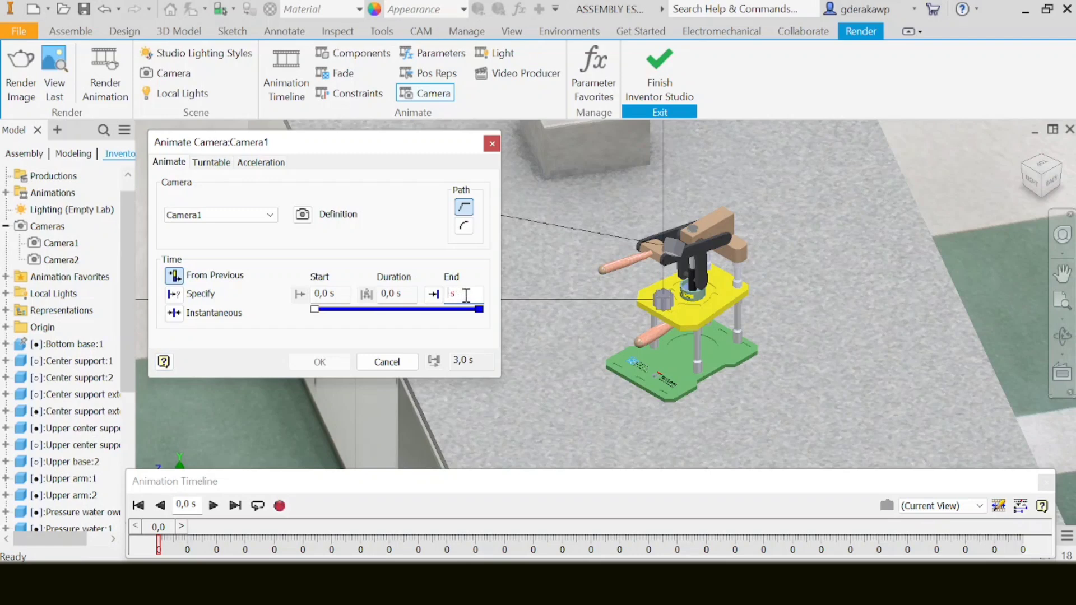
click(212, 162)
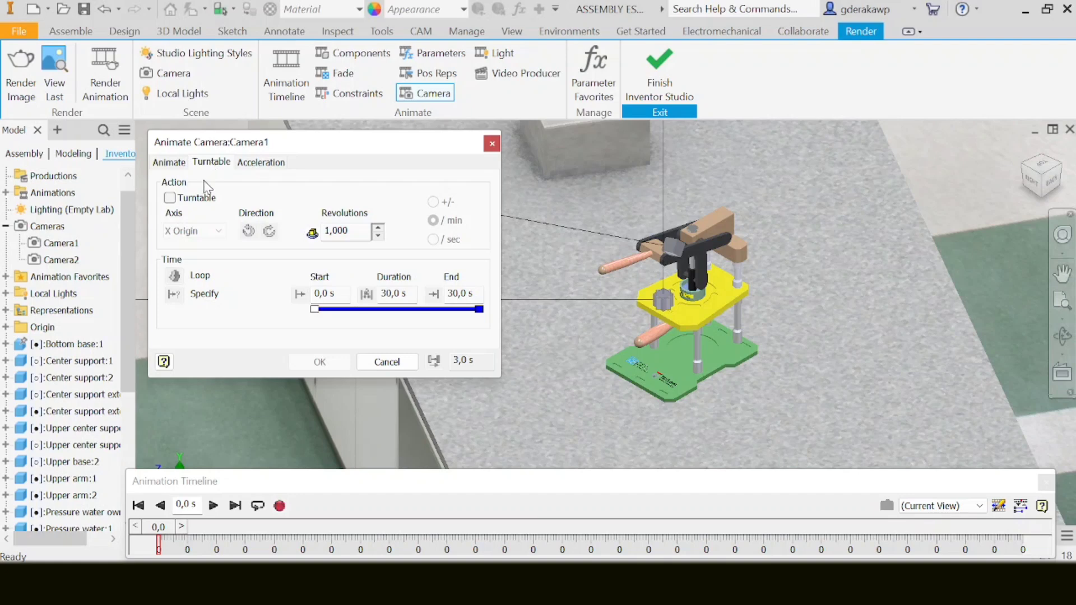
click(170, 199)
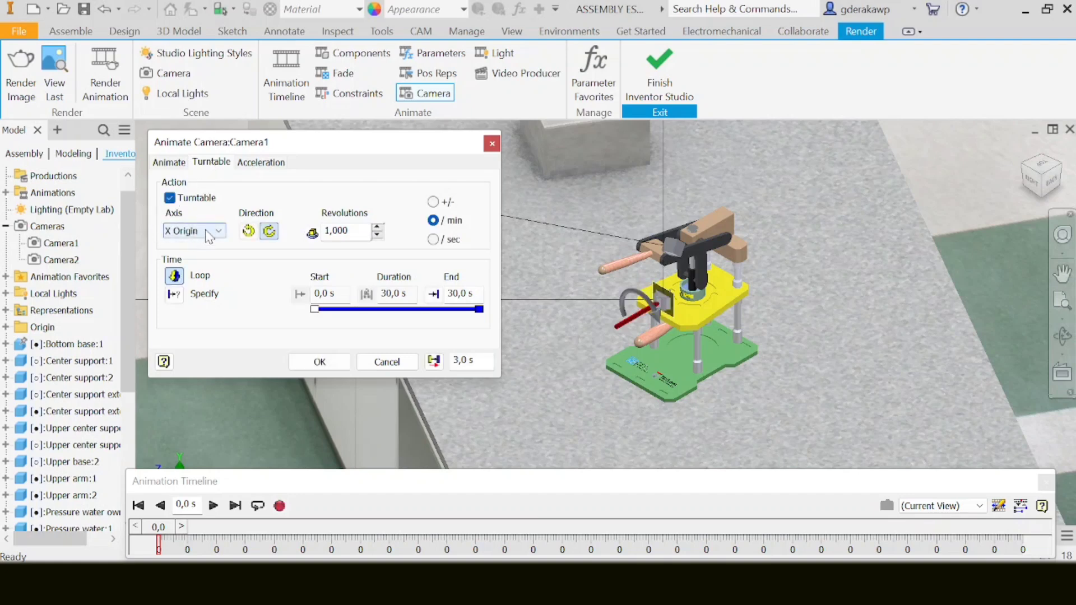
Set Camera1's turntable to the Y Origin axis, reversed direction, 2 revolutions per minute and a 5 s end, and confirm it.
click(209, 232)
click(191, 250)
click(248, 231)
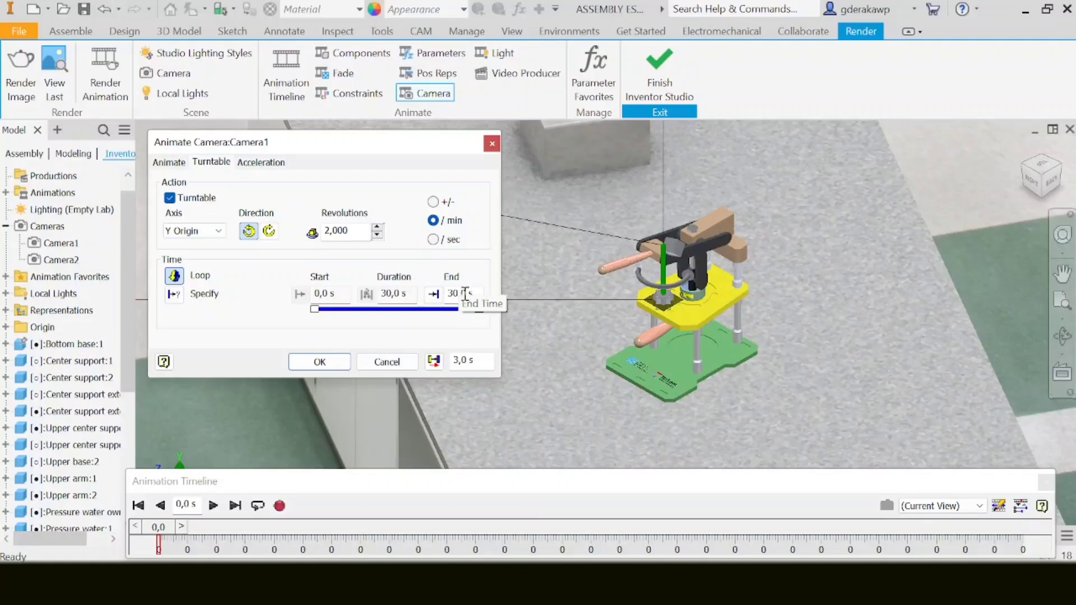
drag(461, 293, 426, 295)
text(5)
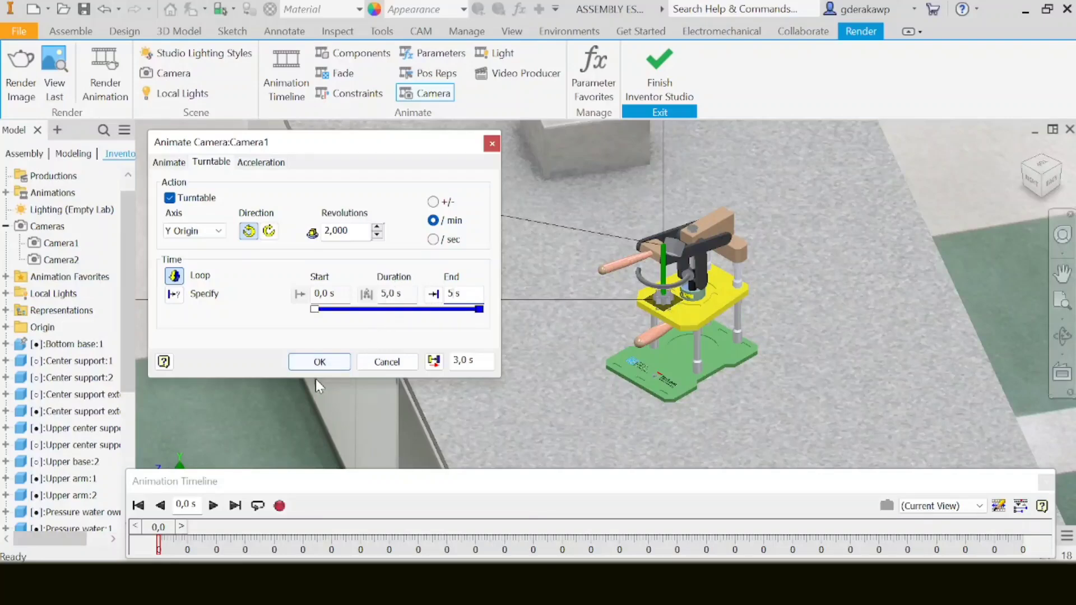
click(323, 363)
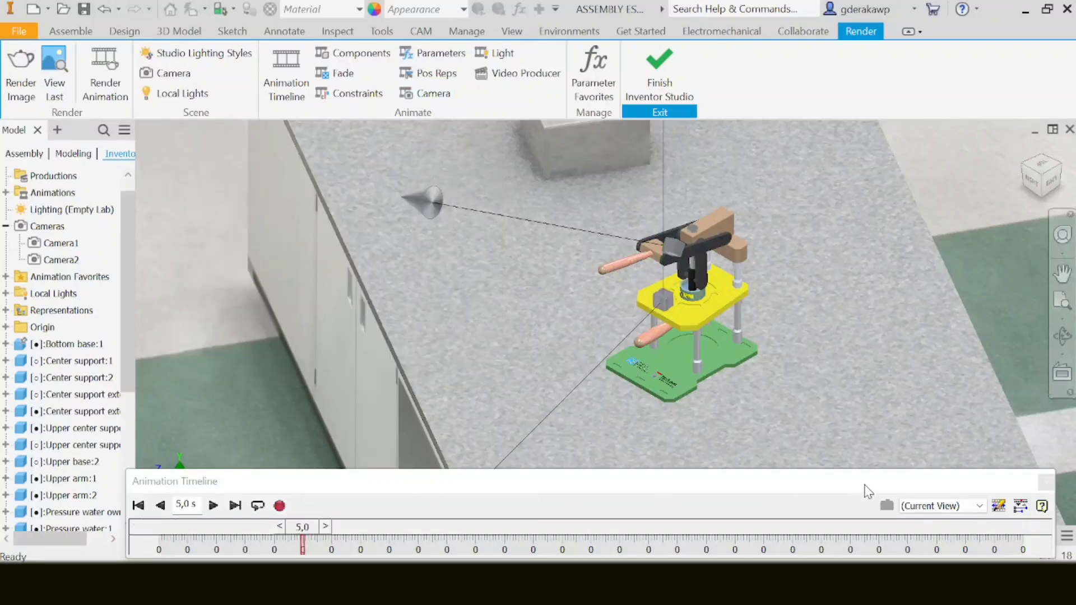
Make Camera1 the timeline's active camera, check its track in the action editor, and reposition the collapsed timeline below the press.
click(1020, 506)
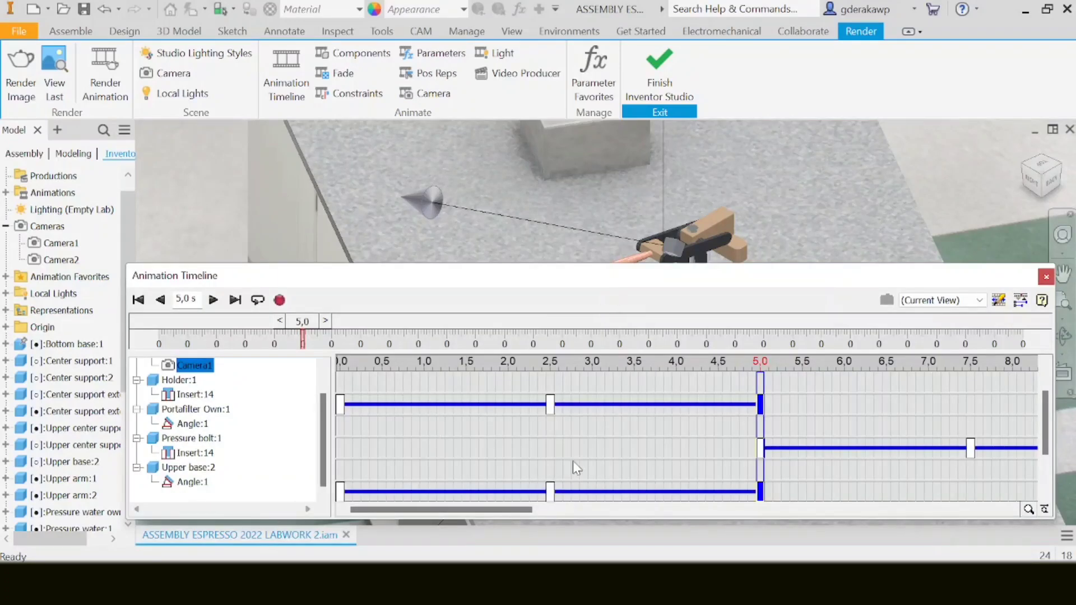
click(909, 300)
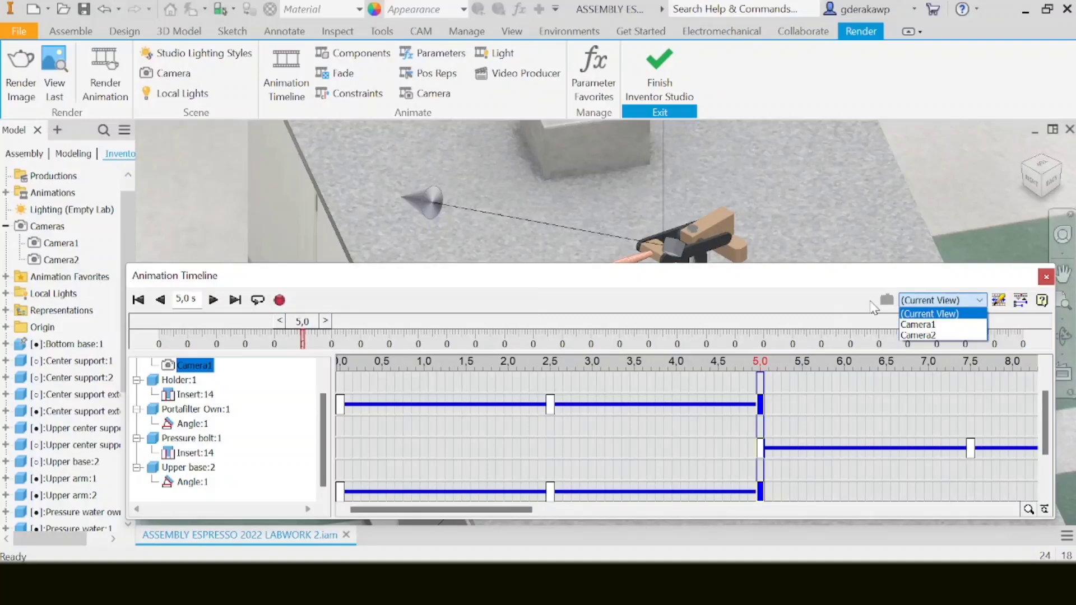
click(917, 325)
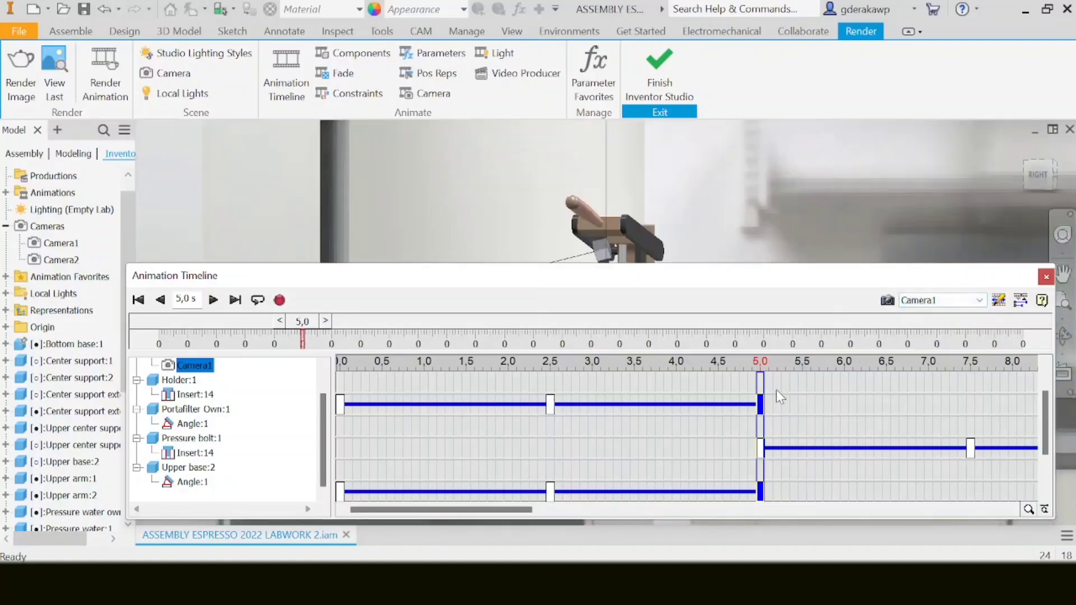
scroll(556, 418, up, 2)
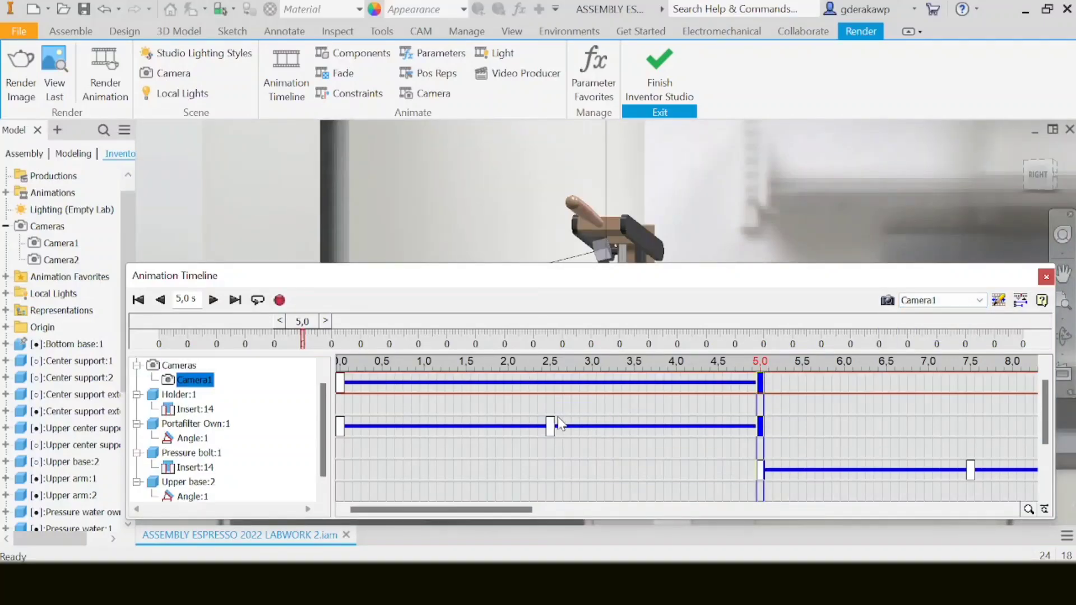
click(1020, 300)
drag(977, 283, 939, 476)
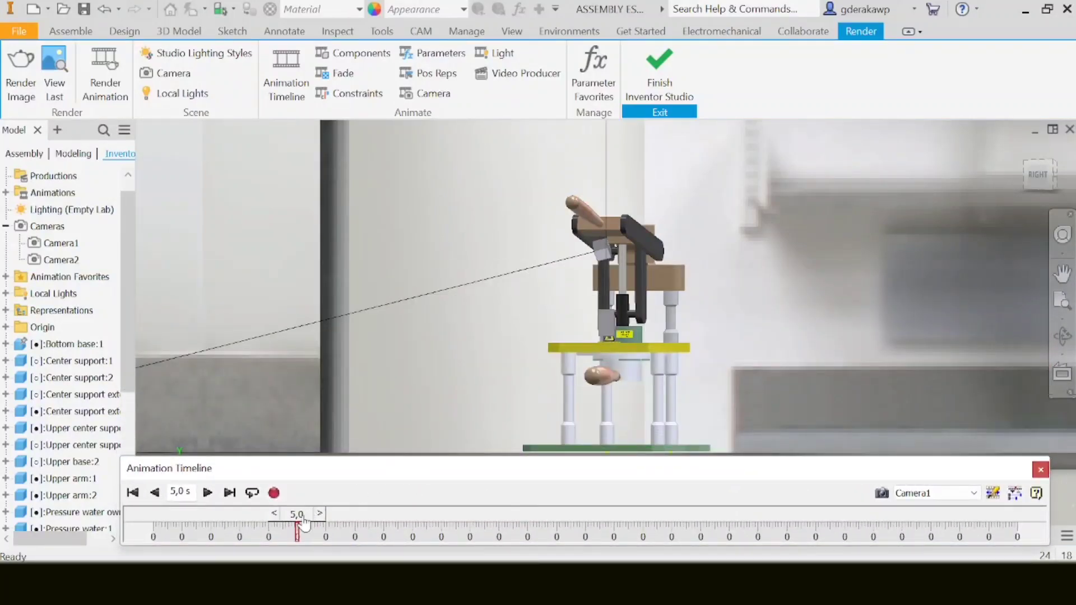
Play the animation from 0 s through Camera1, return the playhead to the start, and review the action tracks.
drag(301, 521, 152, 521)
click(205, 492)
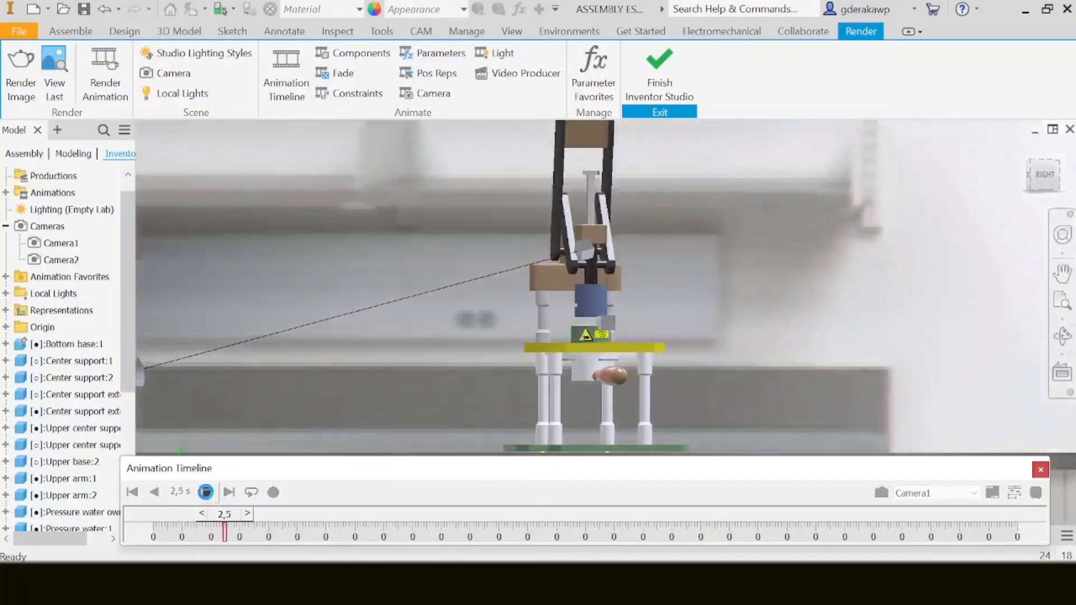
click(206, 492)
drag(309, 514, 135, 518)
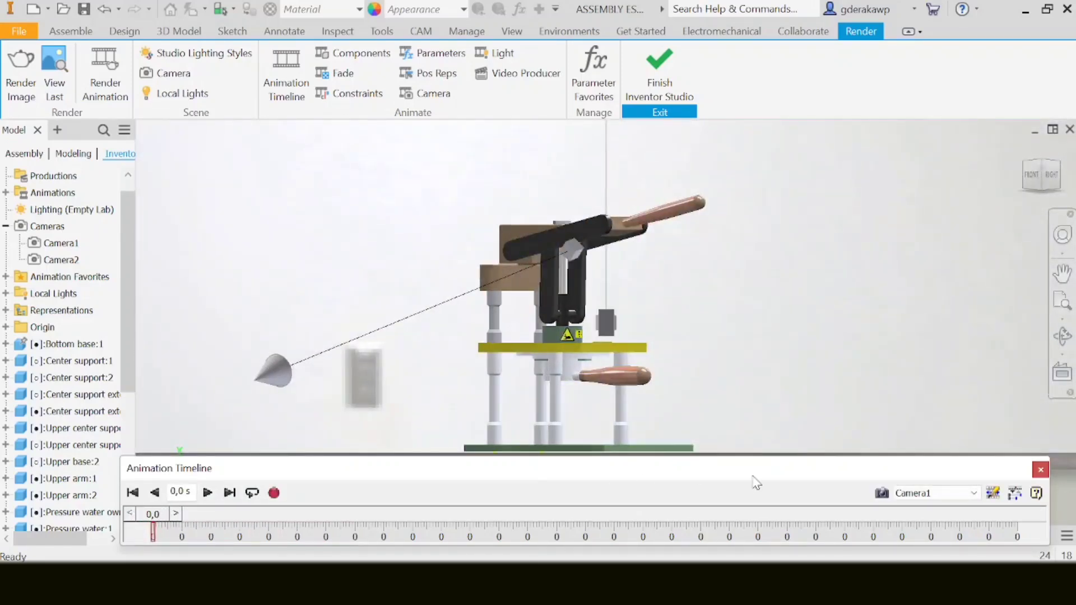
click(1014, 493)
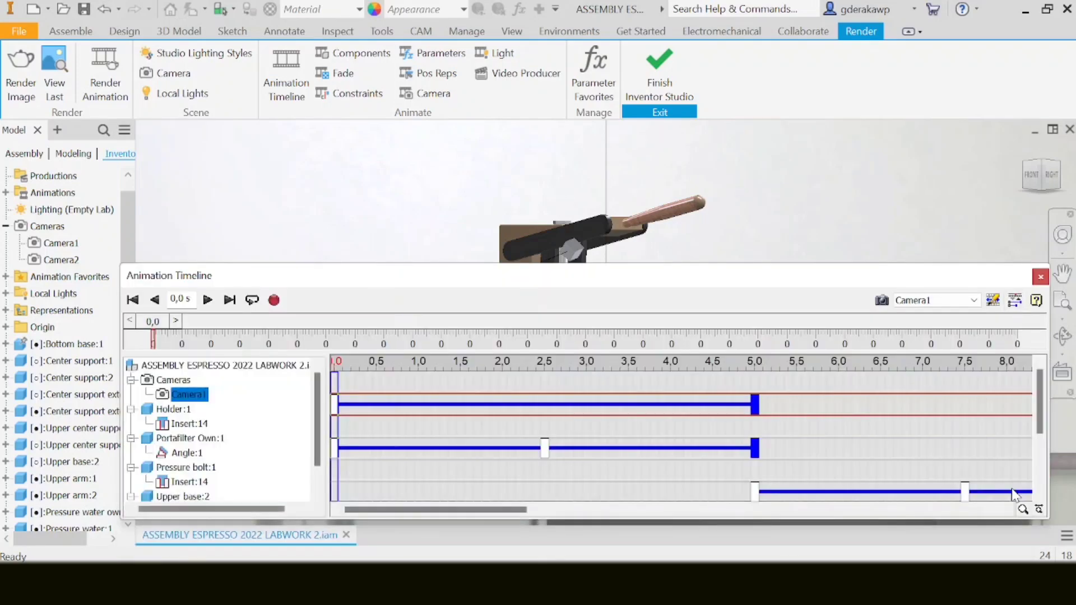
click(1014, 299)
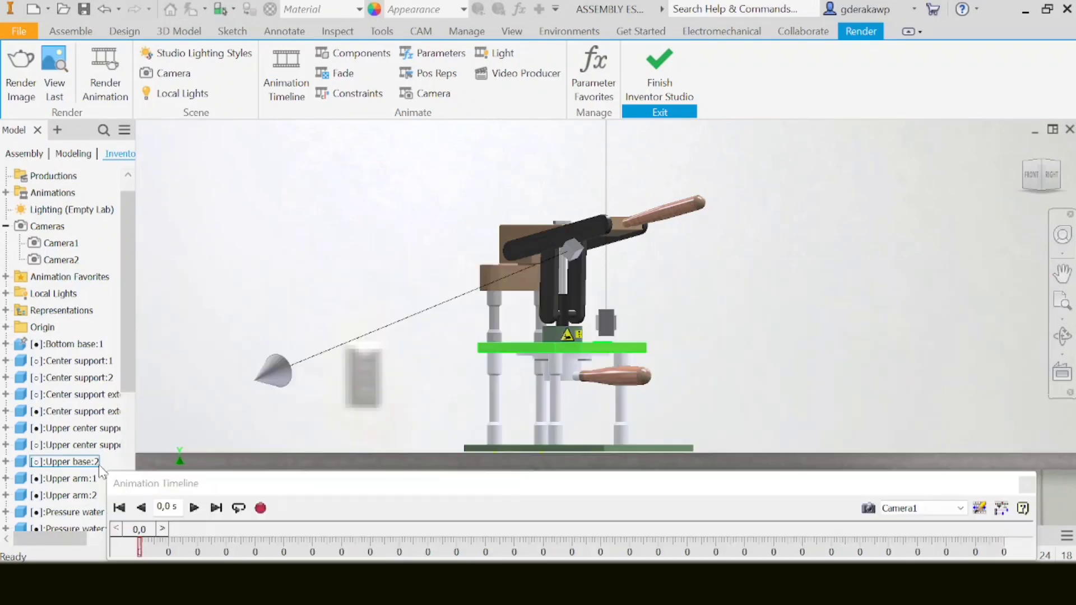
Start a camera animation for Camera2 with specified timing from 5 s to 10 s.
click(60, 260)
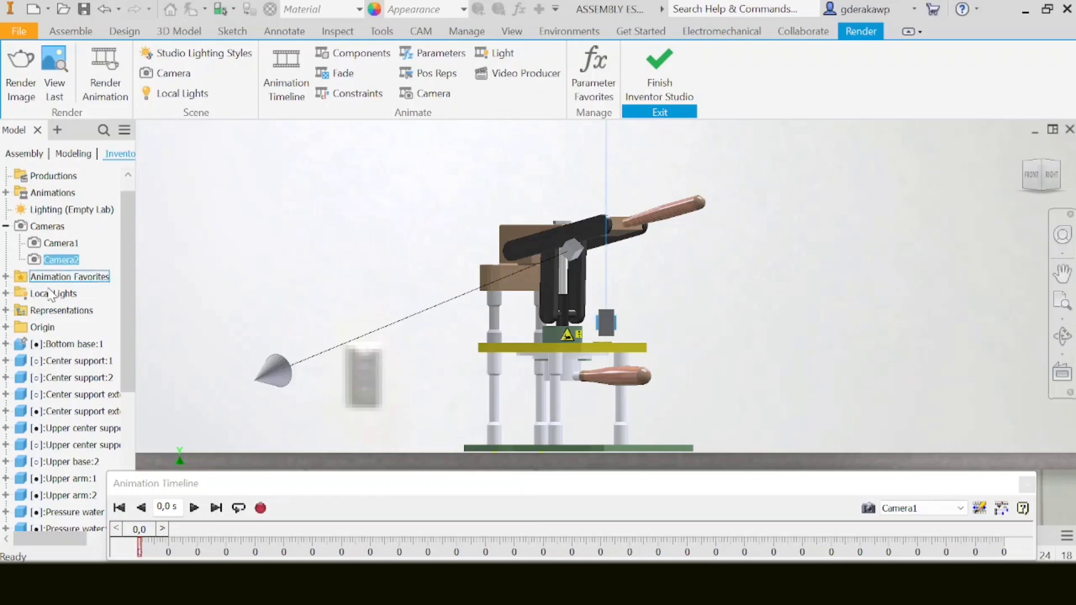
click(427, 95)
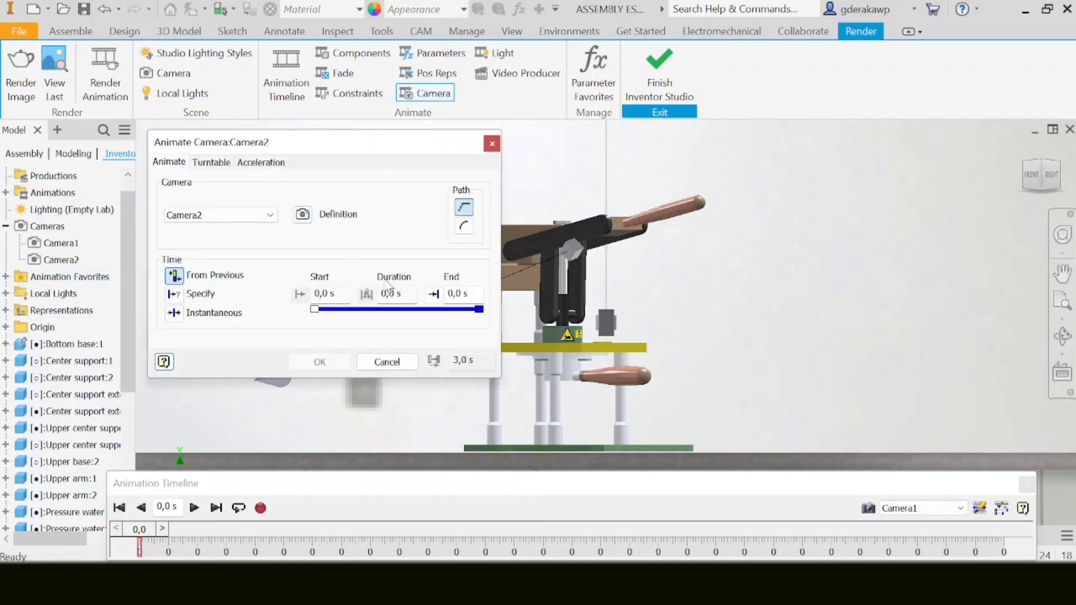
click(174, 295)
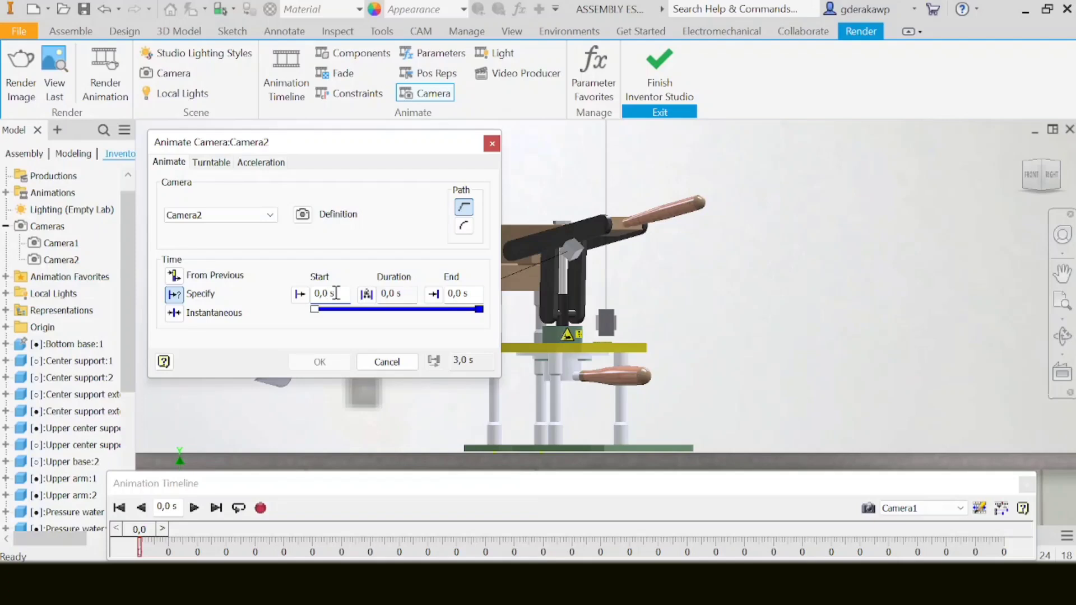
text(5)
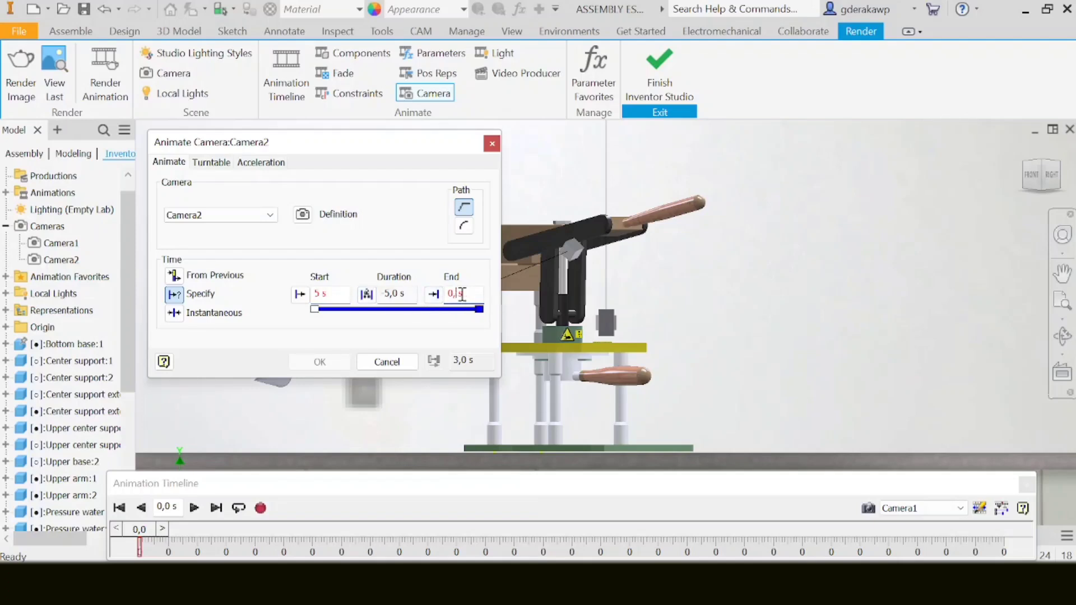
text(10 s)
Open Camera2's definition, set its roll angle to 45 deg, and link the camera to the view.
click(303, 214)
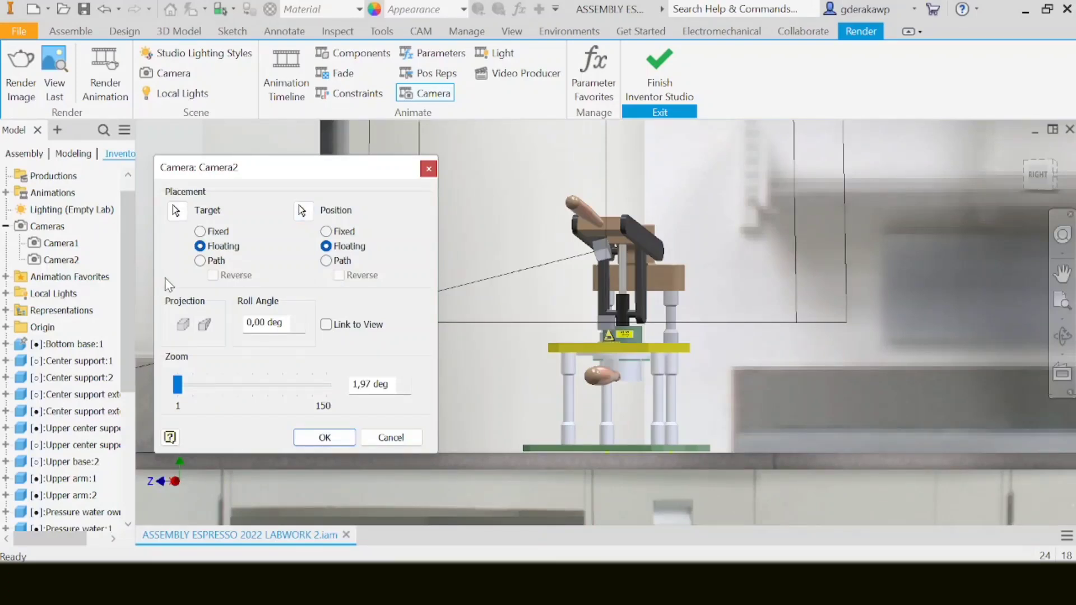
key(BackSpace)
text(455)
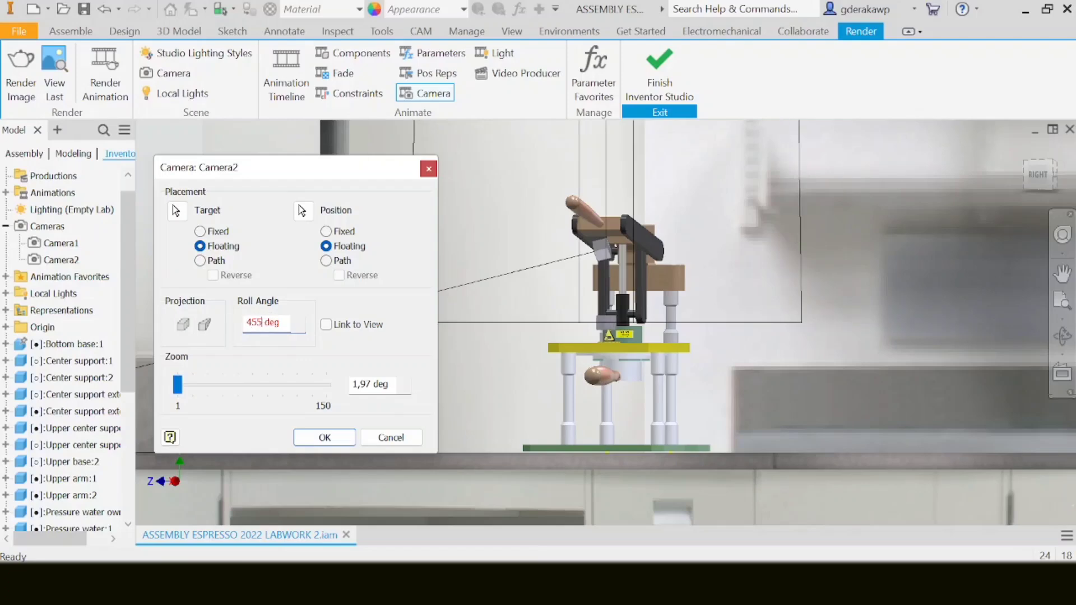
key(BackSpace)
click(326, 324)
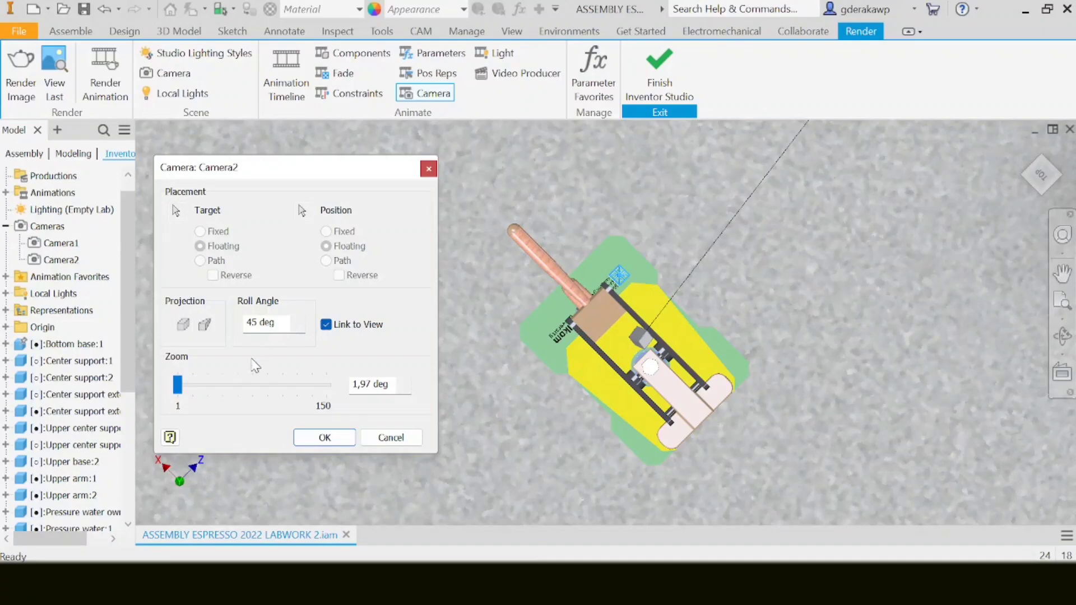
Set Camera2's zoom to 1,2 deg and confirm both the camera definition and its animation.
mouse_move(176, 390)
mouse_down()
mouse_move(187, 392)
mouse_move(167, 399)
mouse_up()
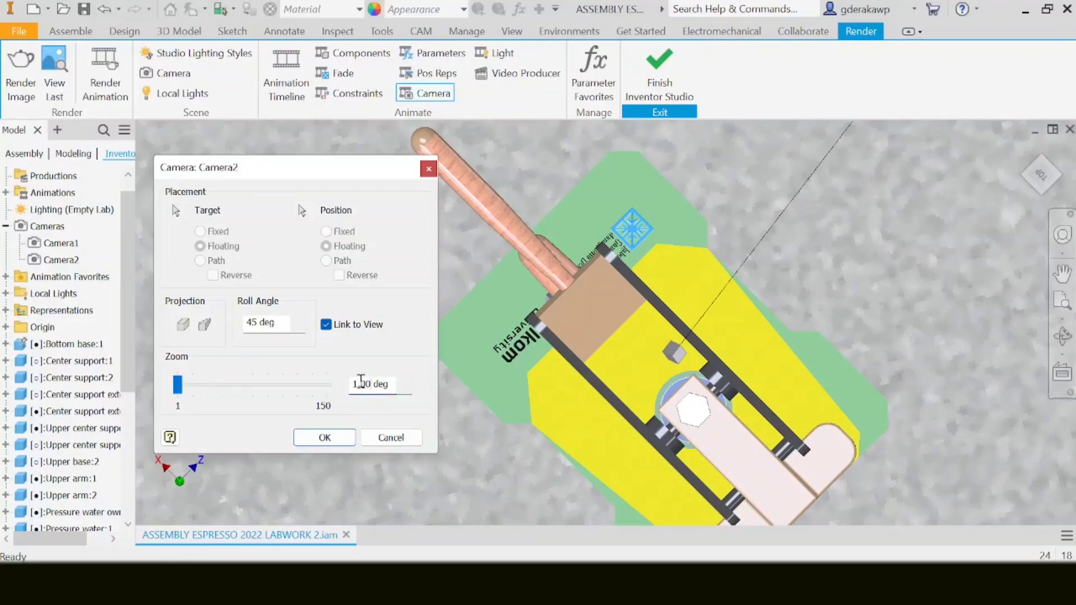
text(2)
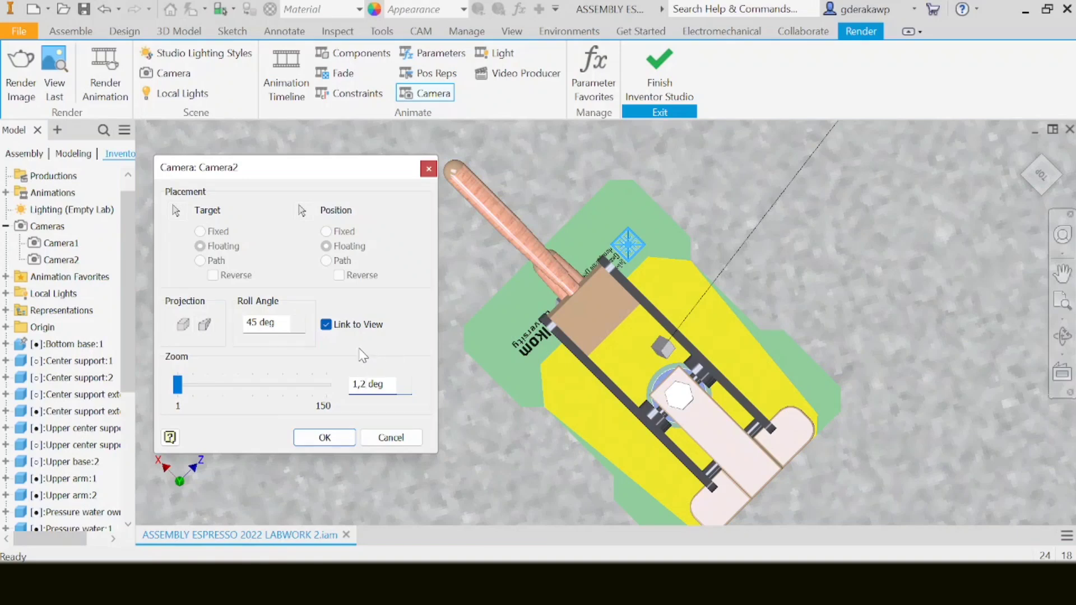
click(324, 438)
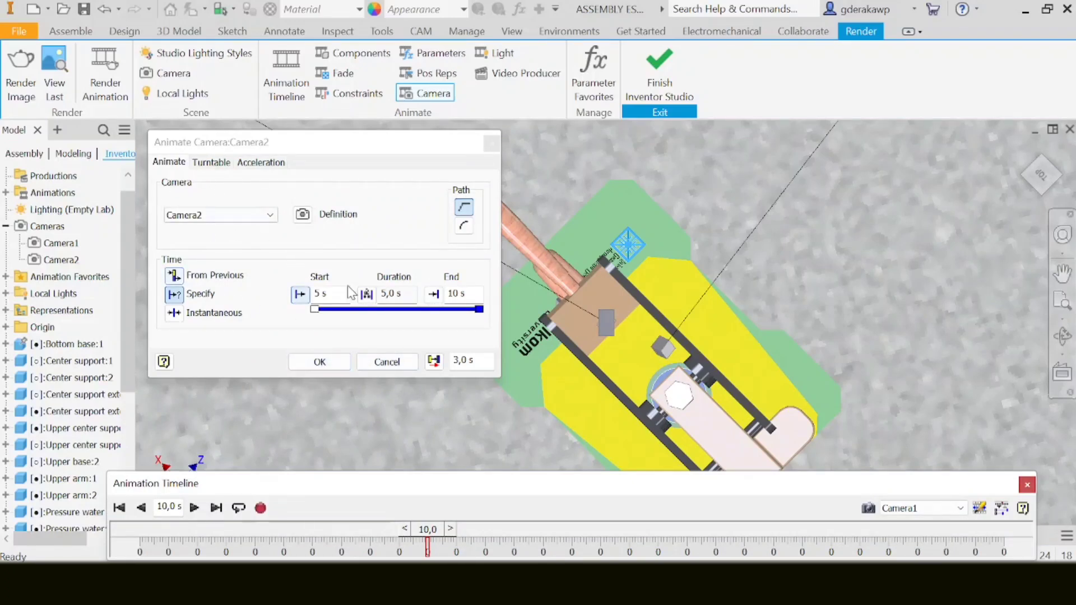
click(322, 362)
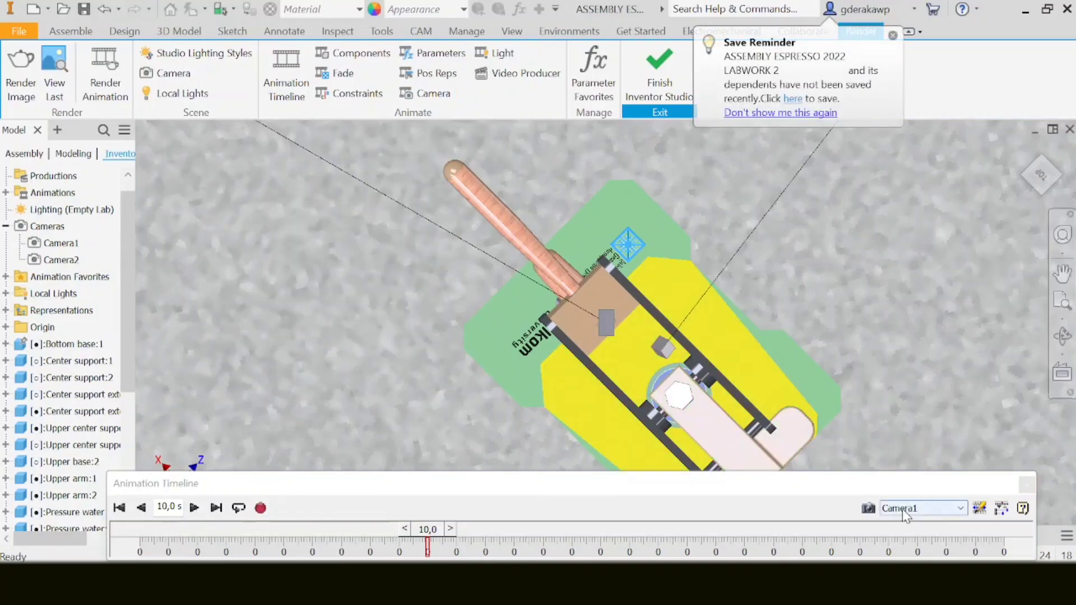
Make Camera2 the timeline's active camera and reposition the collapsed timeline below the press.
drag(904, 487, 940, 417)
click(952, 437)
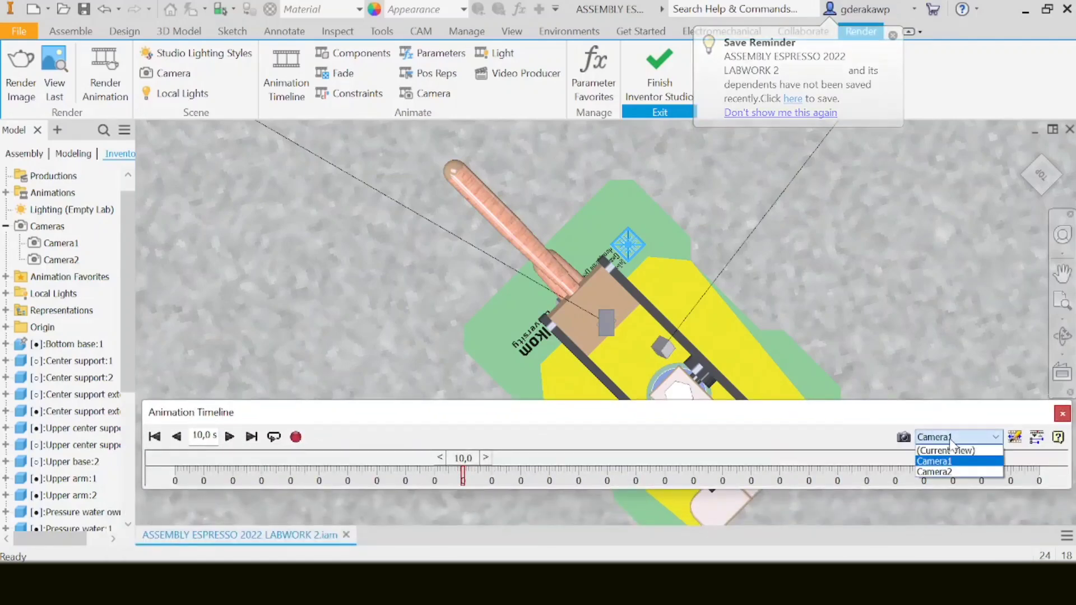
click(934, 472)
drag(628, 406, 619, 482)
Play the animation through Camera2 from 4,4 s to check its rotation and zoom.
drag(459, 537, 288, 547)
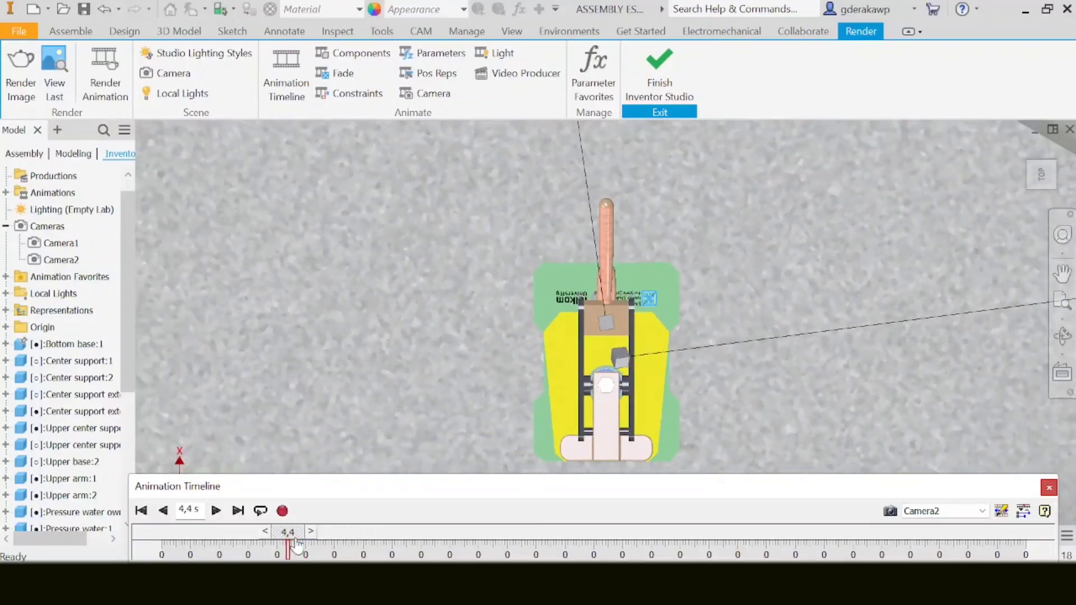
click(213, 511)
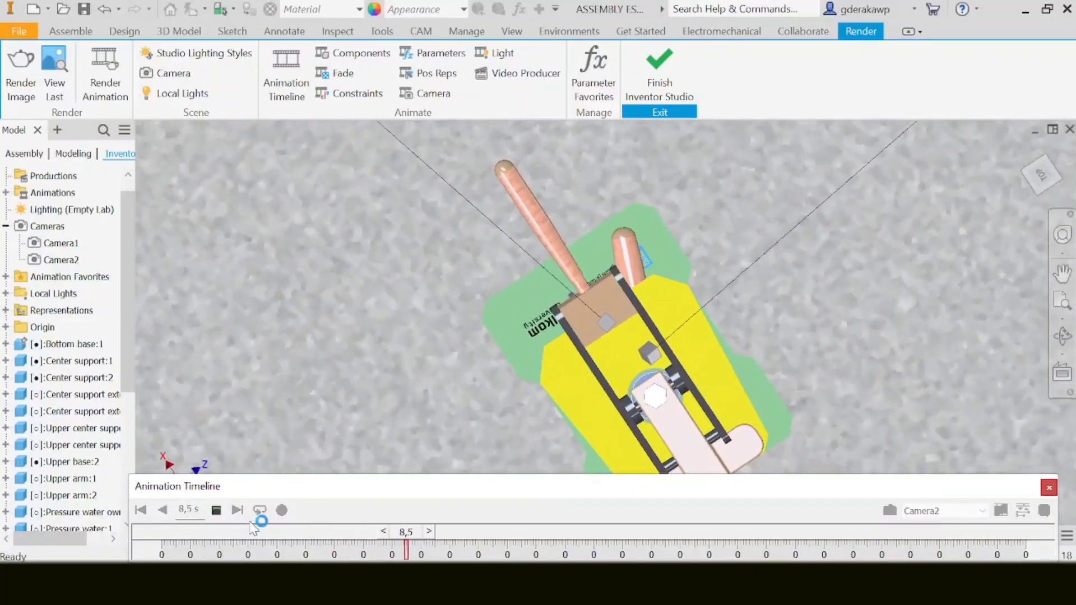
click(220, 510)
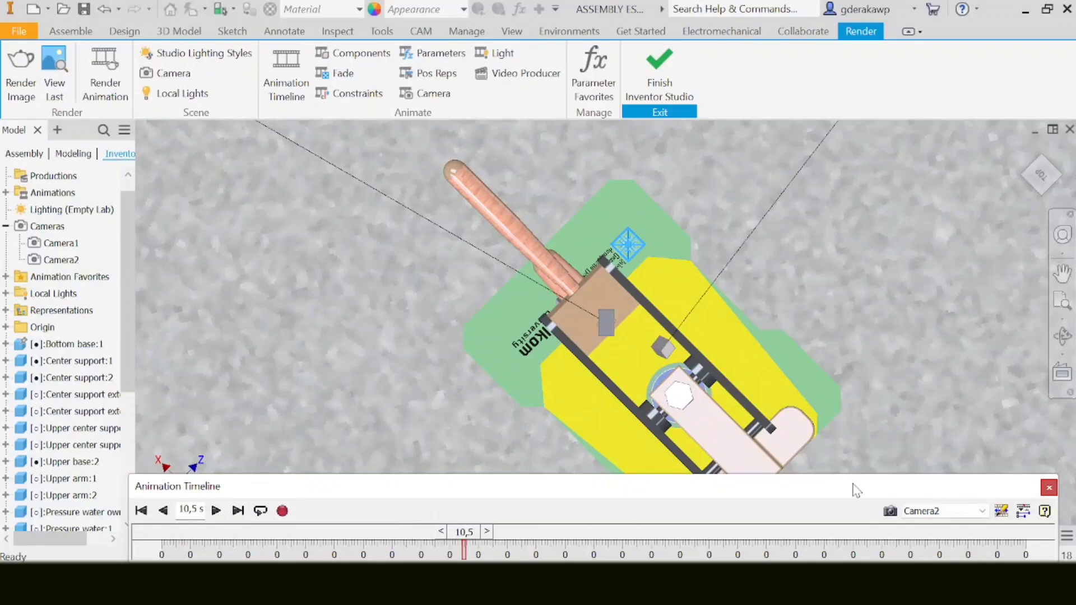
Start Video Producer with a new production and add Camera1 as the first shot at 0 s.
scroll(643, 300, down, 5)
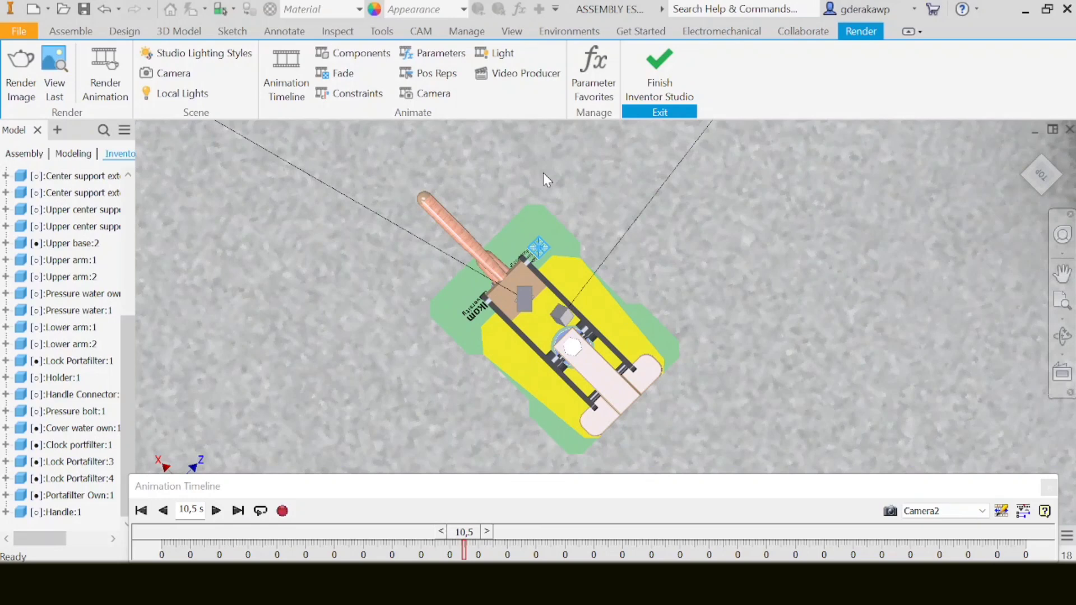
click(509, 81)
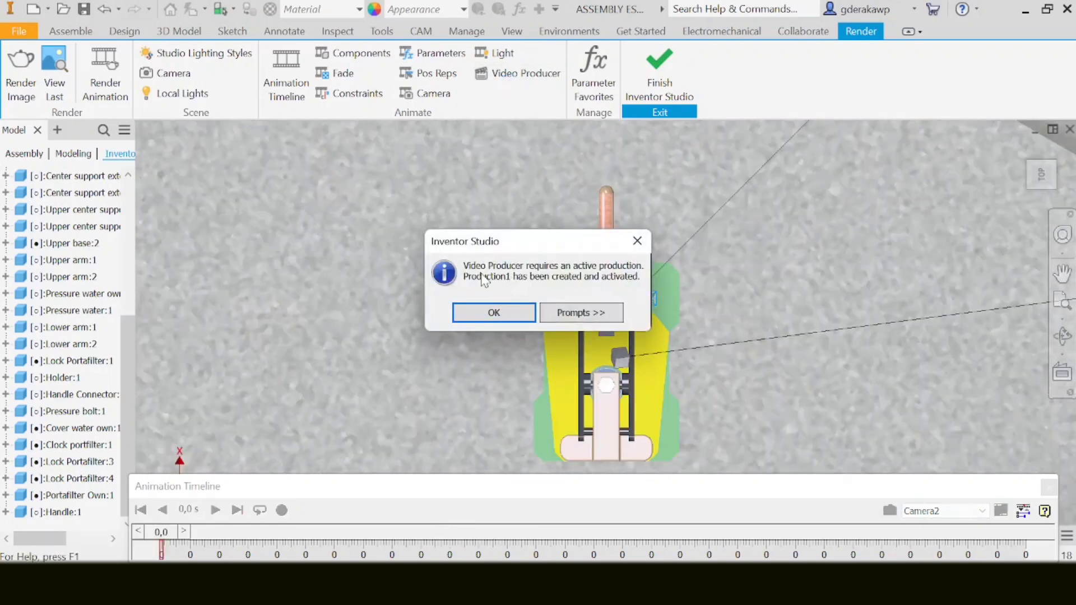
click(494, 312)
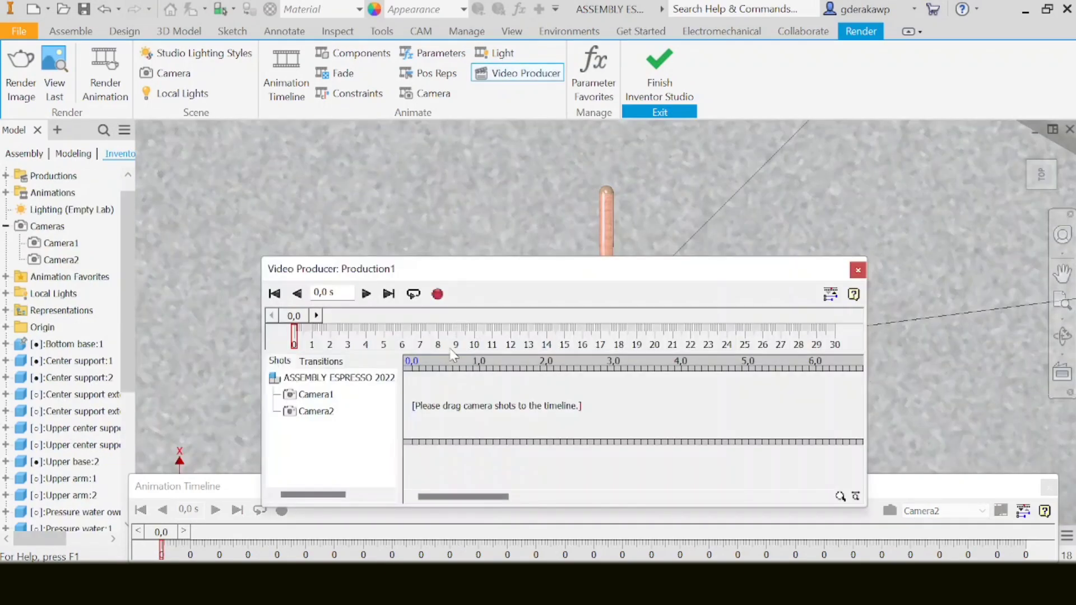
mouse_move(330, 400)
click(318, 397)
drag(319, 397, 465, 406)
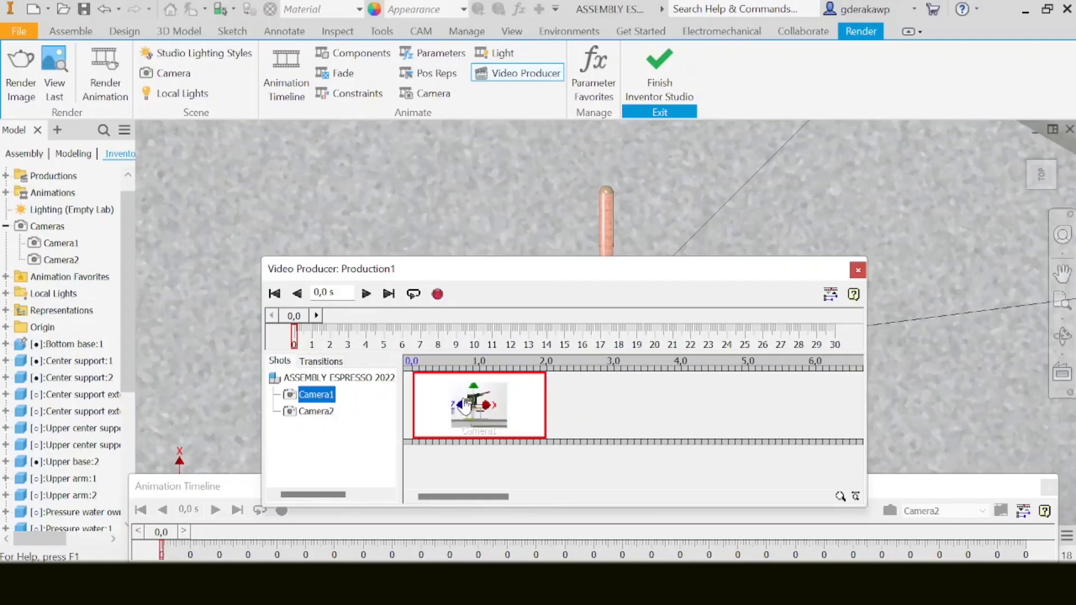
Edit the Camera1 shot so its footage ends at 5 s.
mouse_move(311, 413)
mouse_down()
mouse_move(586, 395)
mouse_move(424, 391)
mouse_move(316, 405)
mouse_up()
click(507, 408)
right_click(491, 411)
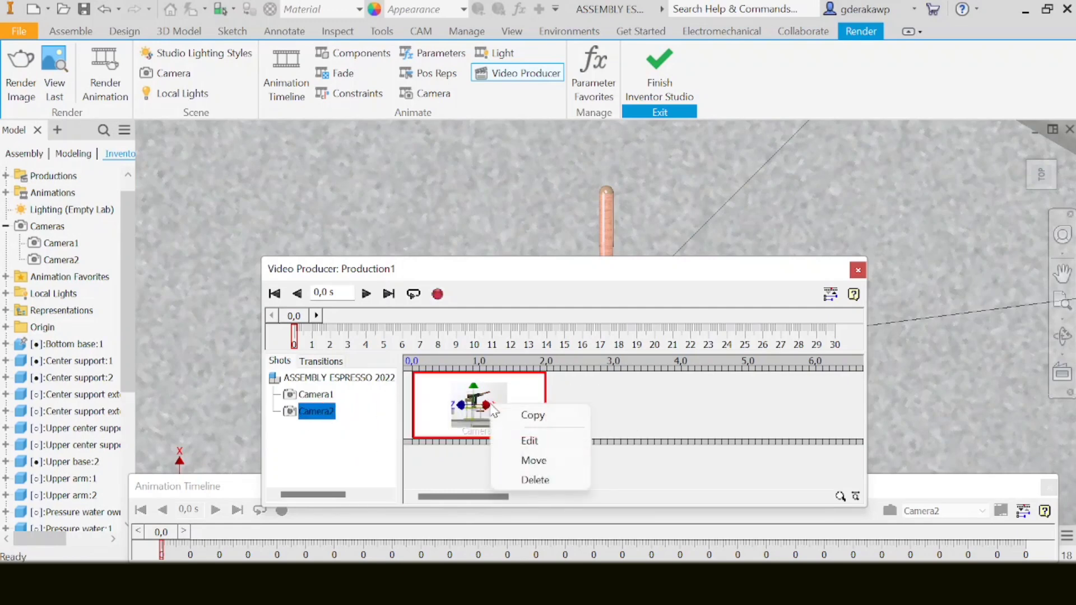
click(547, 442)
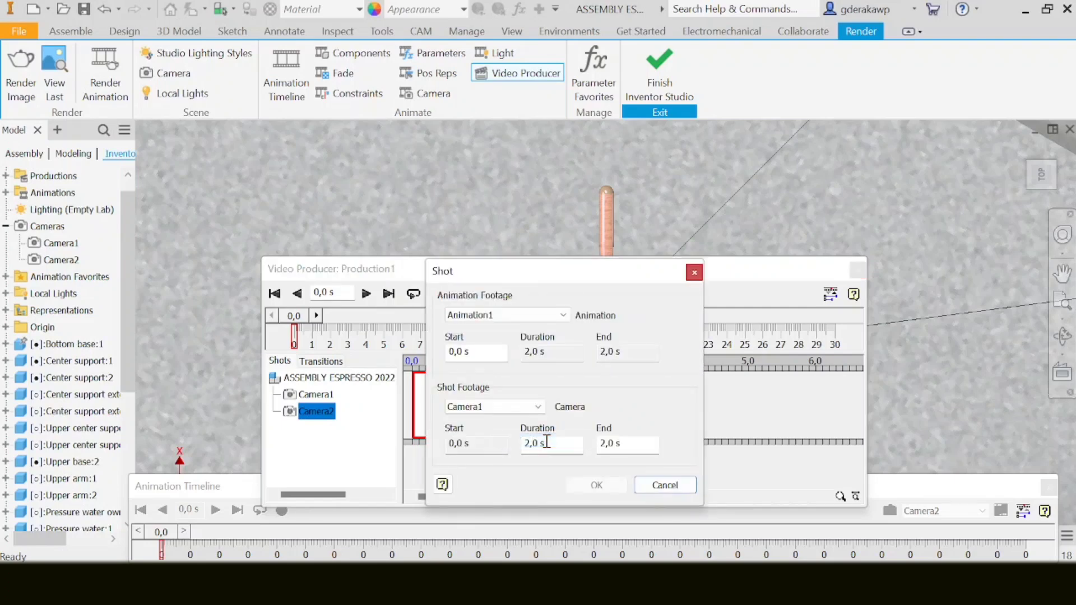
click(616, 443)
text(5)
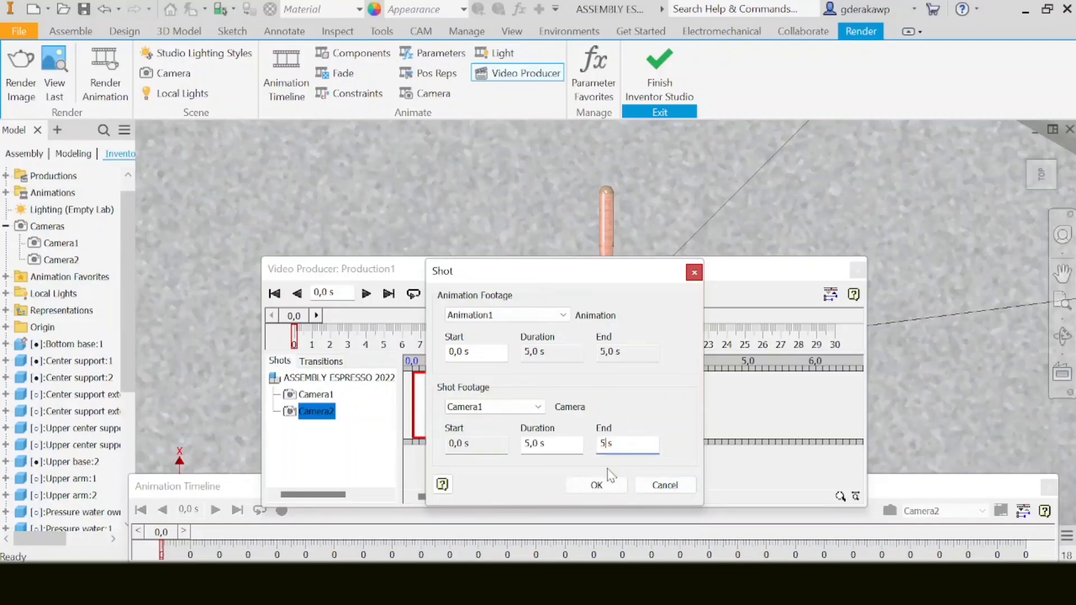
click(604, 490)
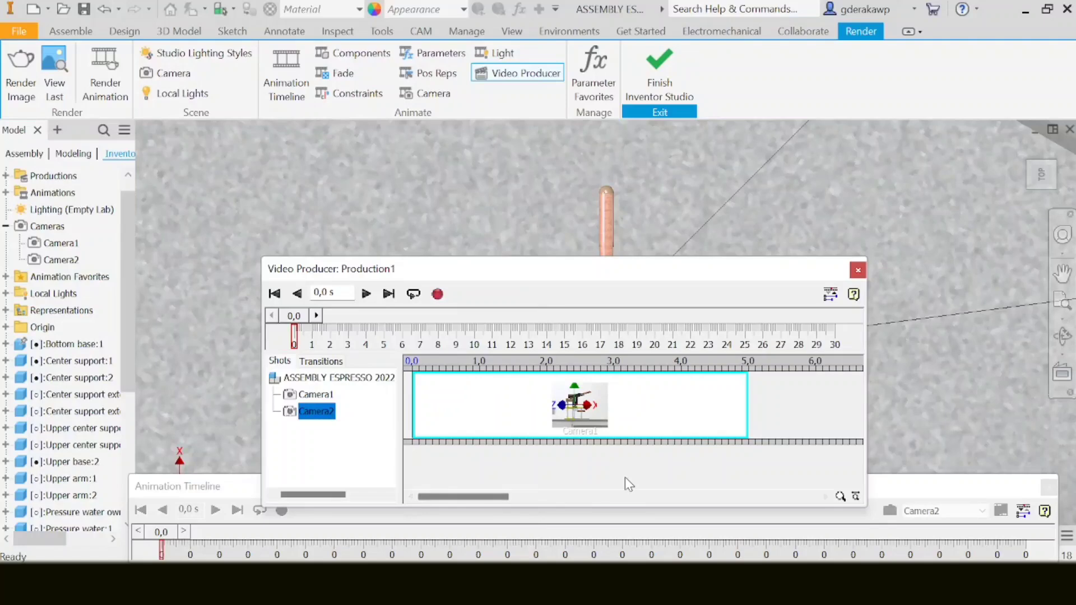
Add Camera2 to the production timeline directly after the Camera1 shot.
drag(511, 269, 500, 355)
drag(297, 411, 272, 414)
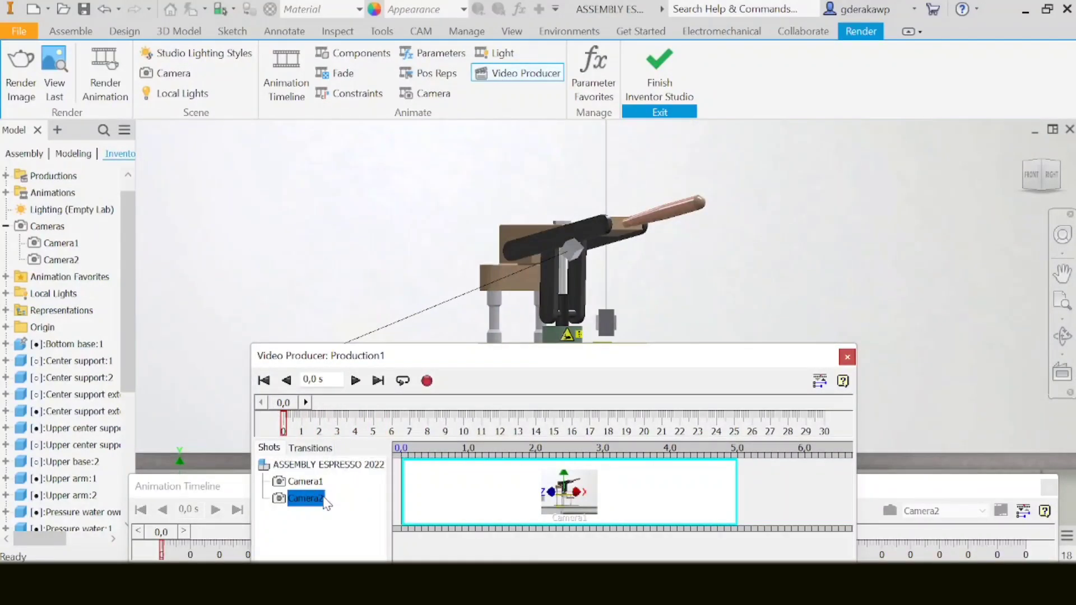
mouse_move(322, 501)
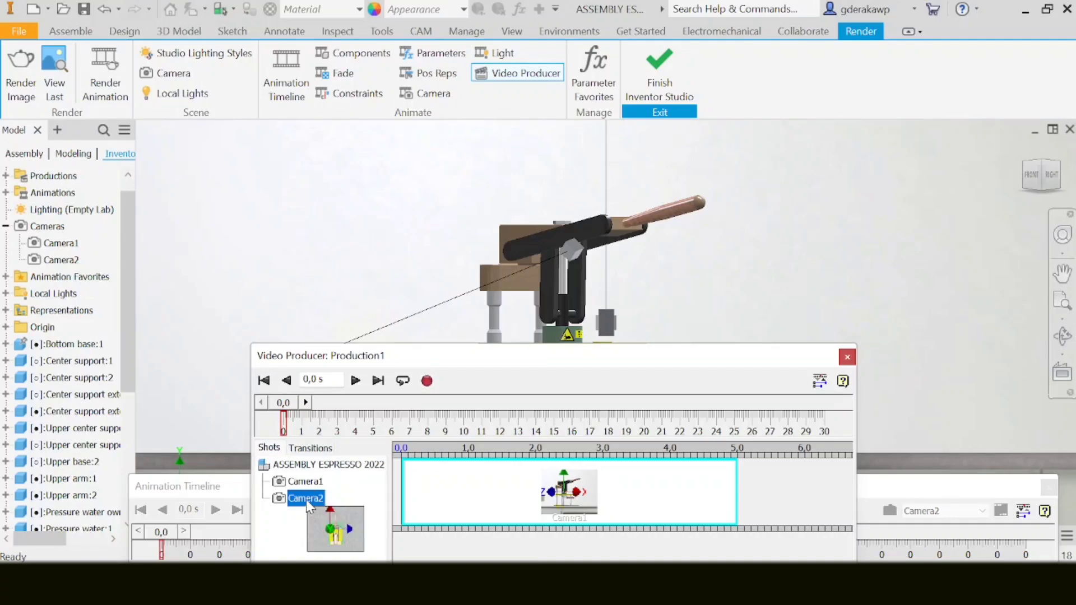
drag(307, 507, 766, 488)
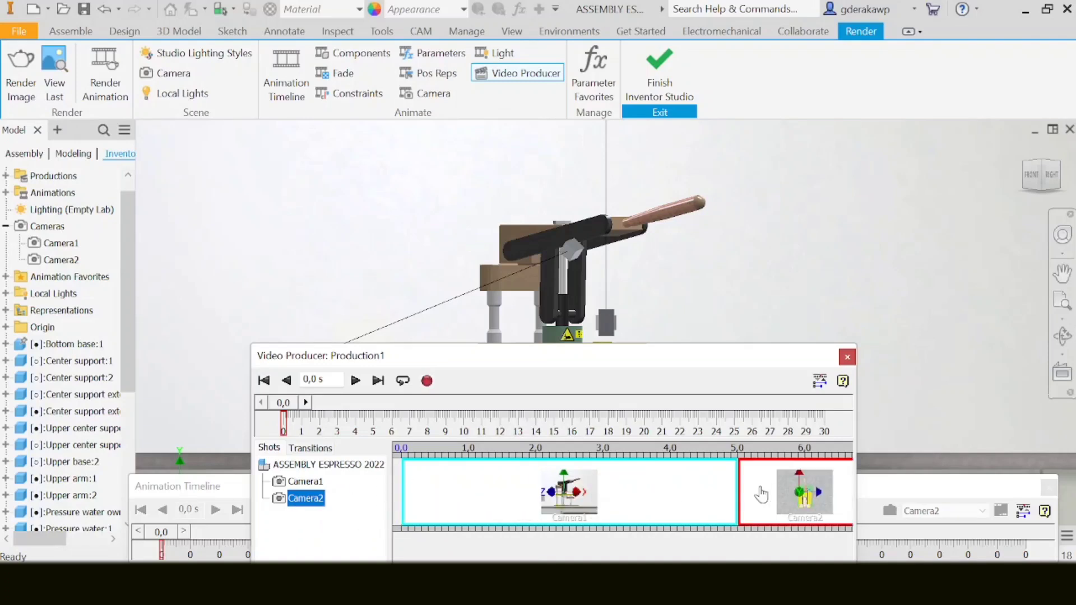
Edit the Camera2 shot so its footage ends at 10 s.
drag(590, 361, 553, 267)
drag(451, 489, 489, 489)
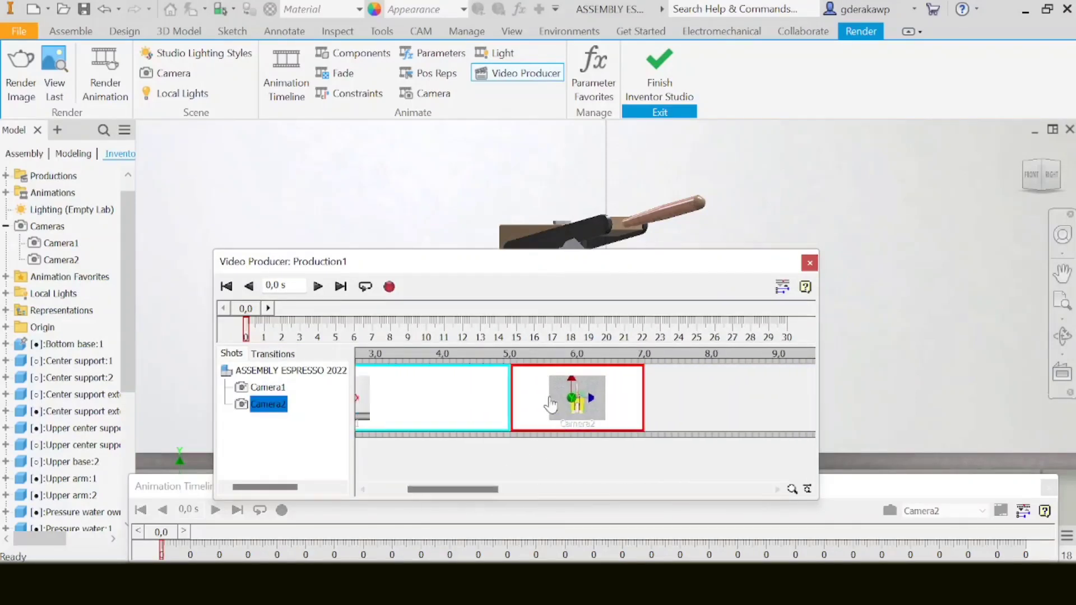
right_click(553, 405)
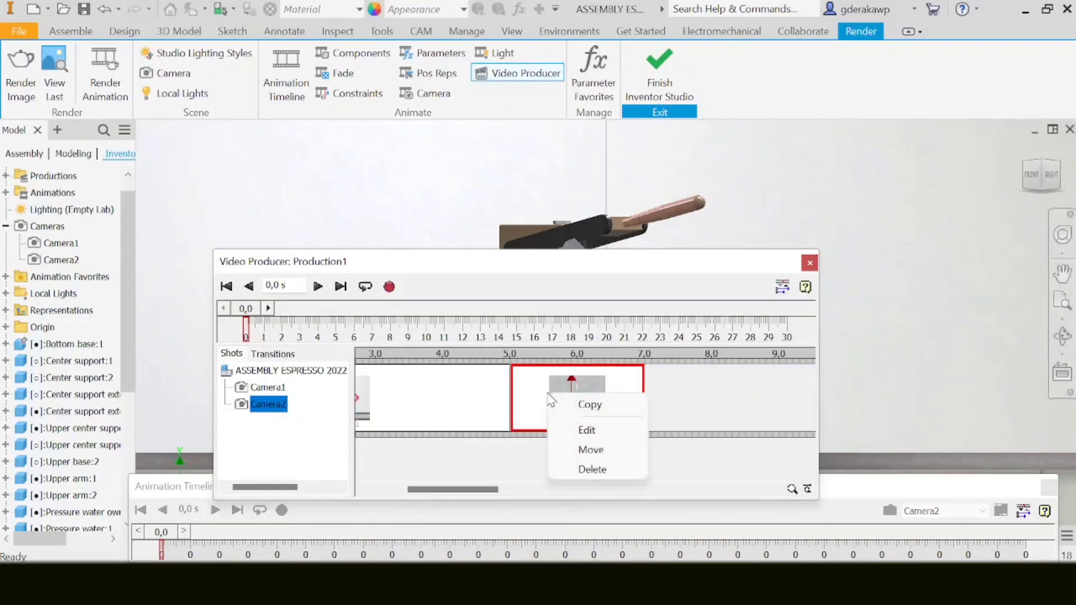
click(580, 430)
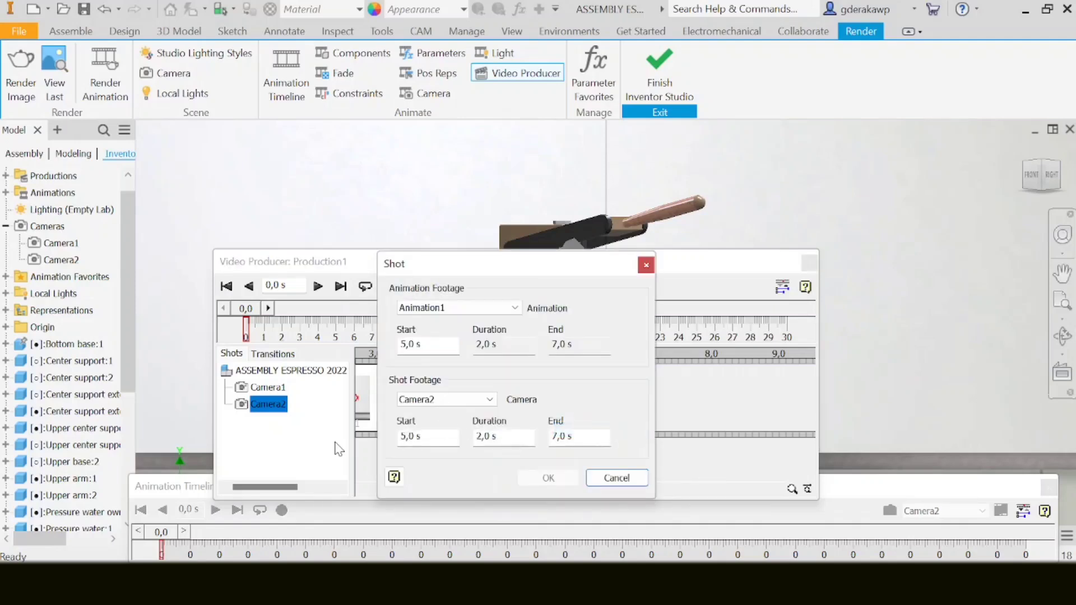
click(564, 437)
key(BackSpace)
key(BackSpace)
text(10)
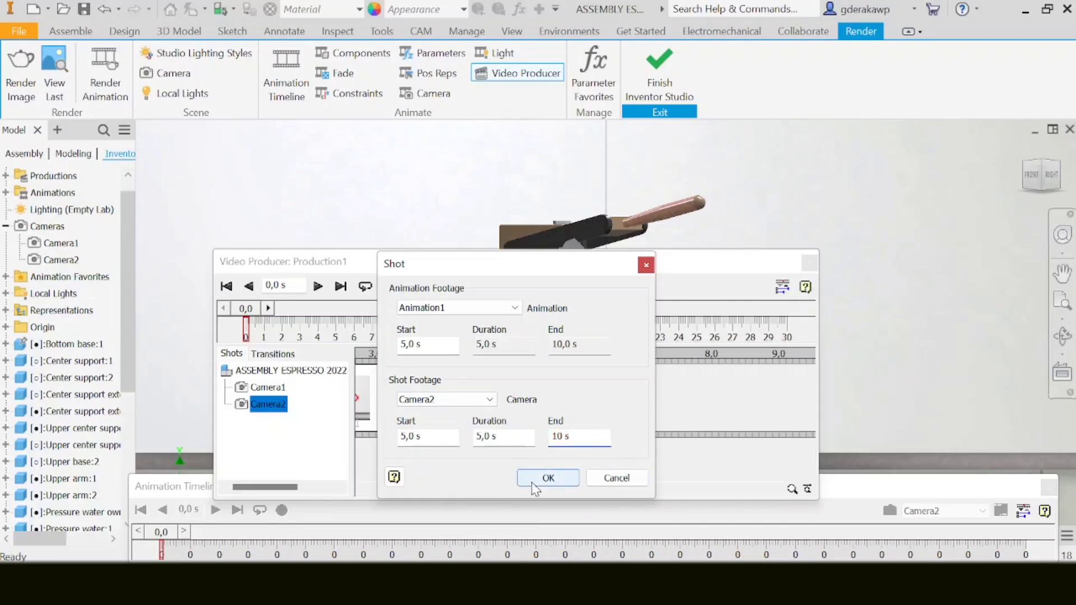
click(548, 479)
Play the production from 0 s with Video Producer collapsed, and expand the production window again.
drag(469, 489, 420, 491)
click(783, 287)
drag(754, 264, 776, 486)
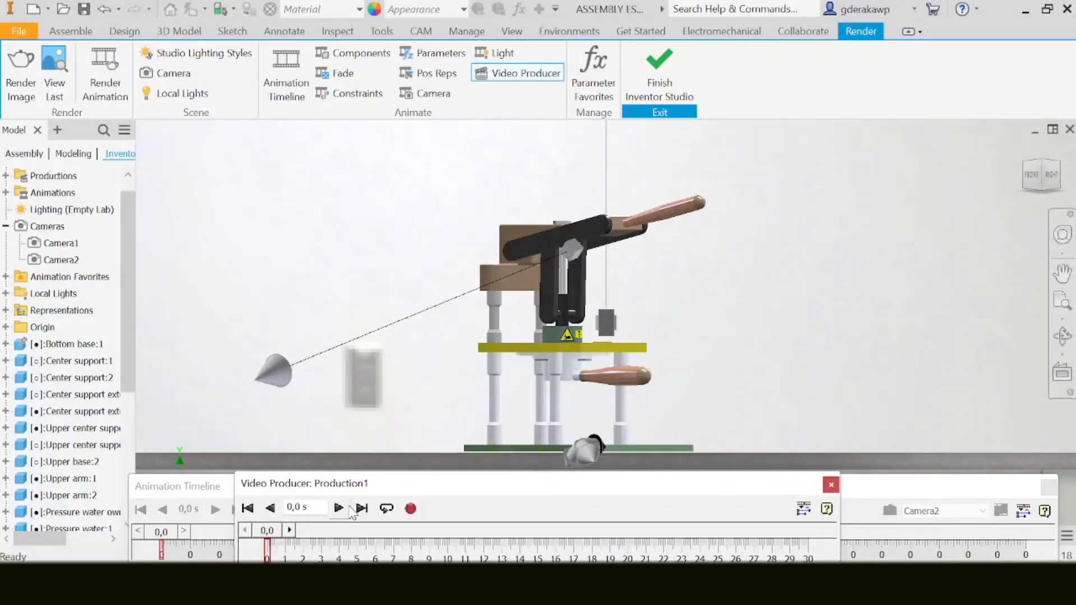
click(348, 509)
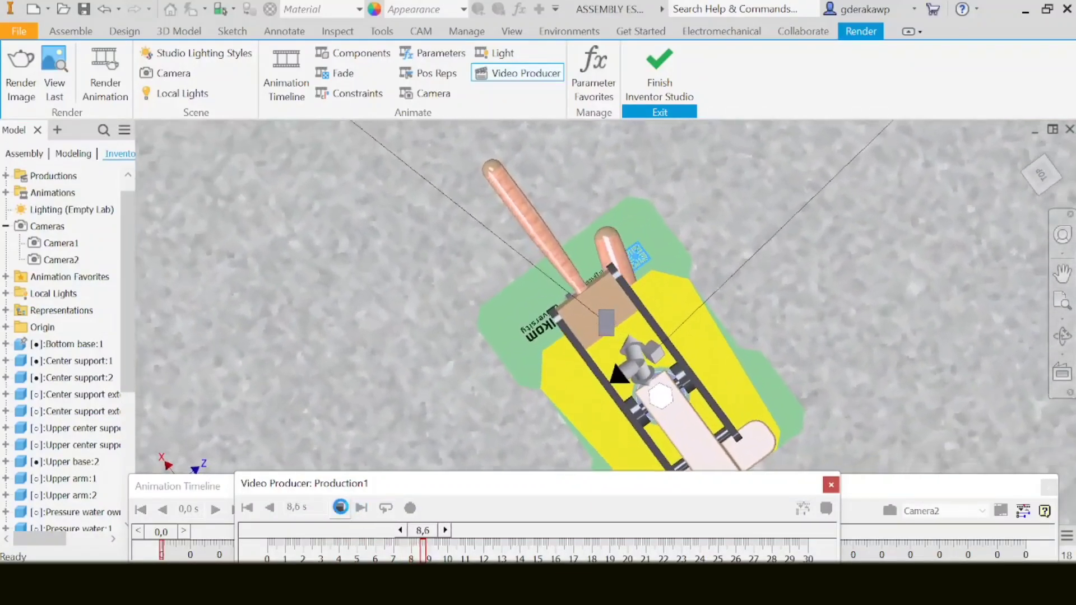
click(339, 508)
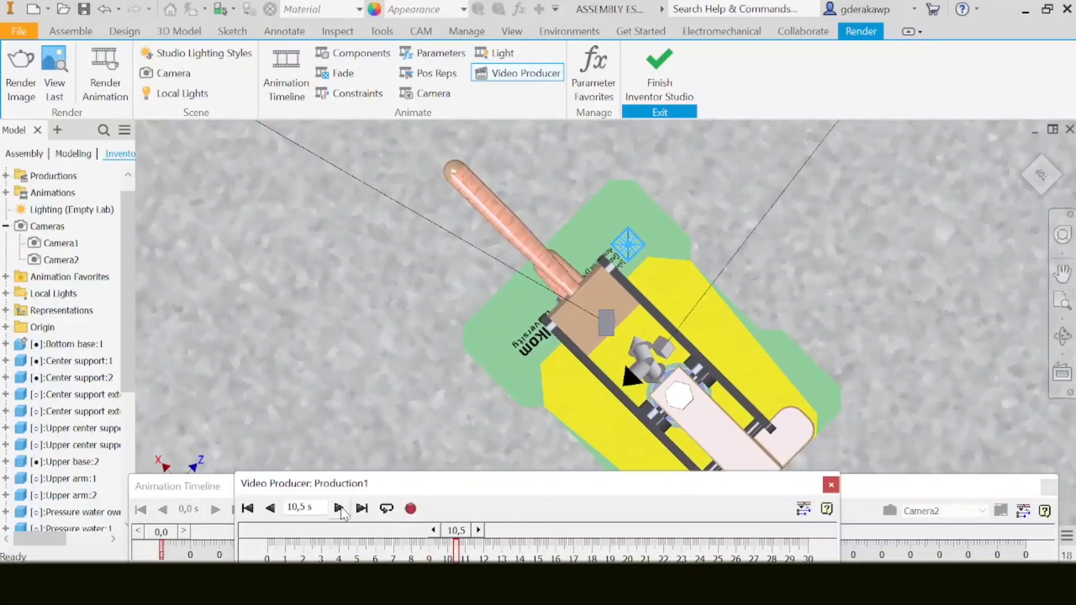
drag(763, 483, 750, 386)
click(807, 358)
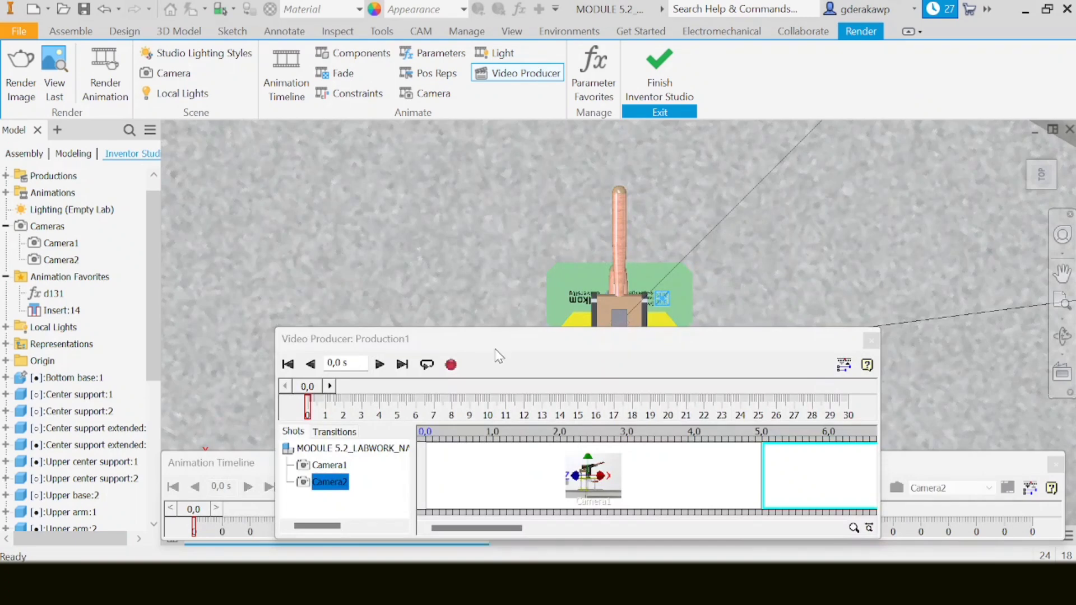
drag(495, 351, 497, 331)
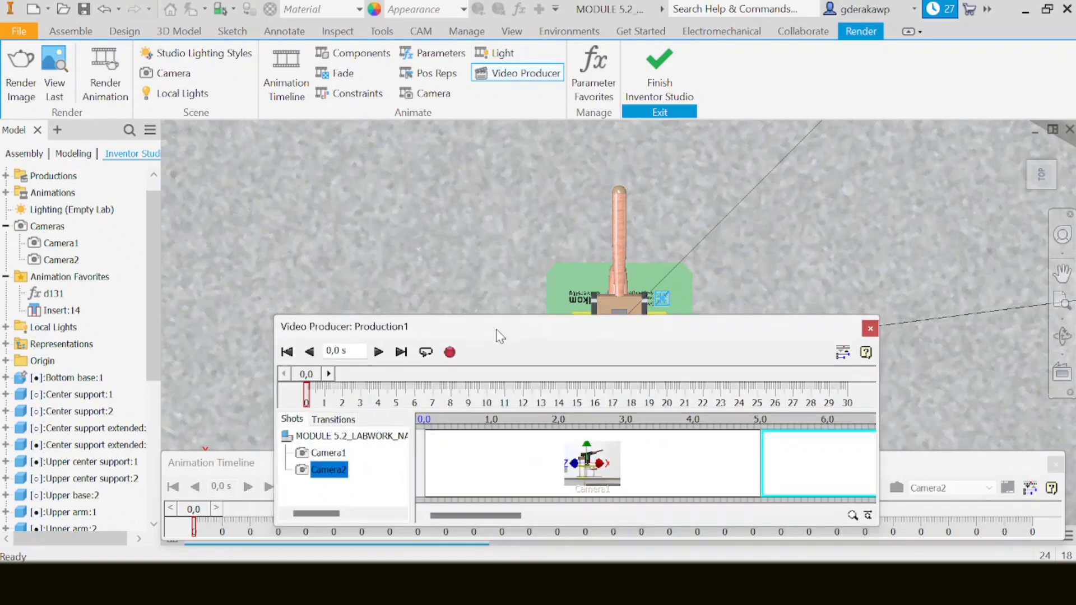
Start rendering the production and set the output to 800 wide by 600 high with the Empty Lab lighting style.
click(449, 352)
drag(527, 143, 428, 171)
drag(356, 233, 314, 233)
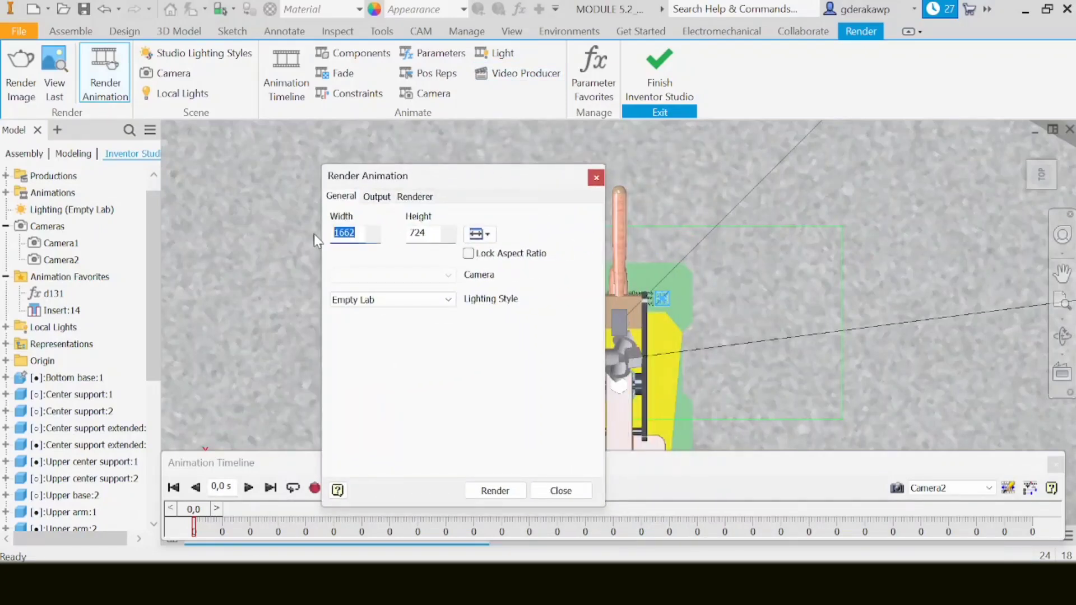
text(800)
drag(424, 233, 391, 242)
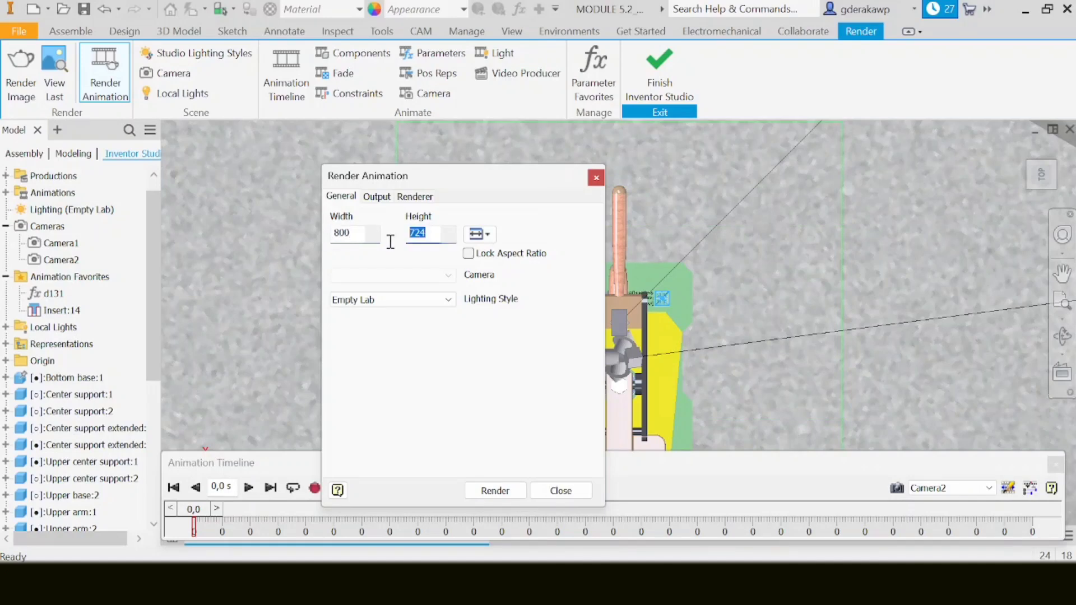
text(600)
click(401, 301)
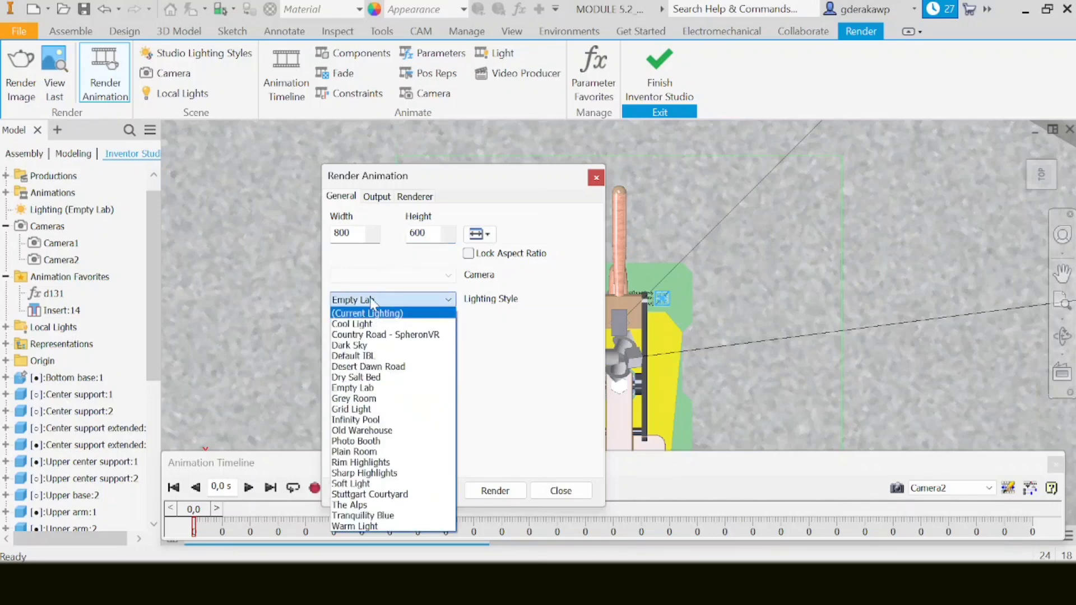
click(364, 391)
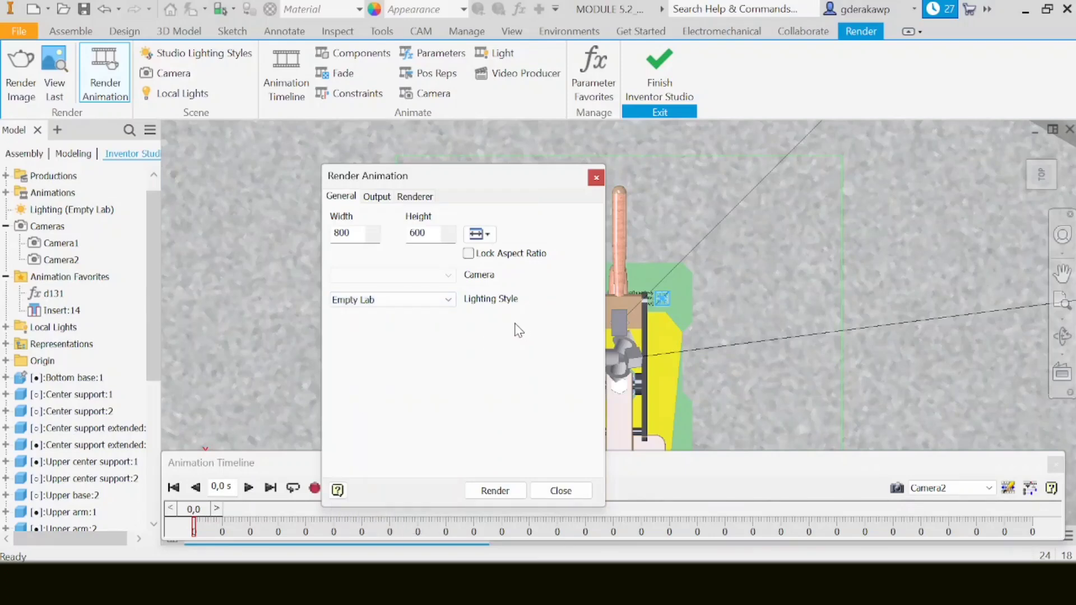
Set the render output to a WMV file in the MODULE 5.2_LABWORK_NAME_FRI-XXX_ASSISTANT CODE subfolder, using the suggested file name.
drag(495, 185, 539, 155)
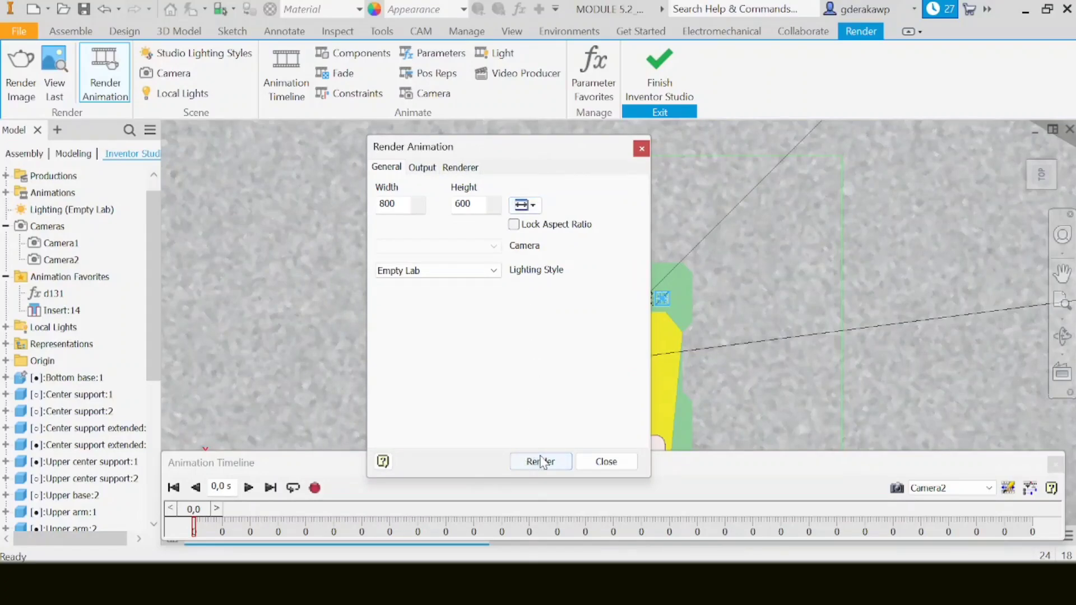
click(428, 169)
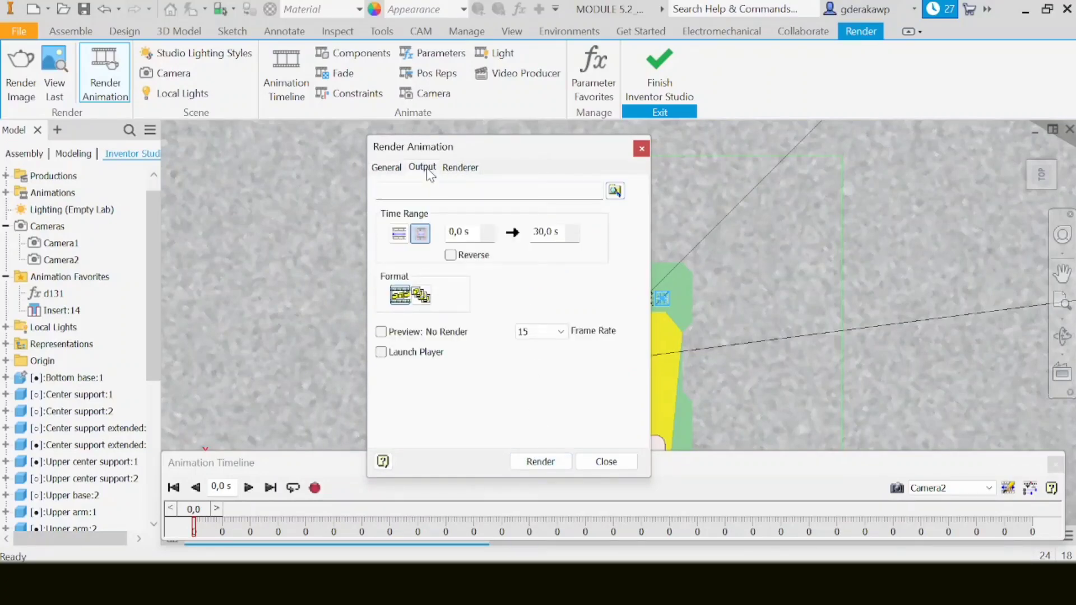
click(615, 191)
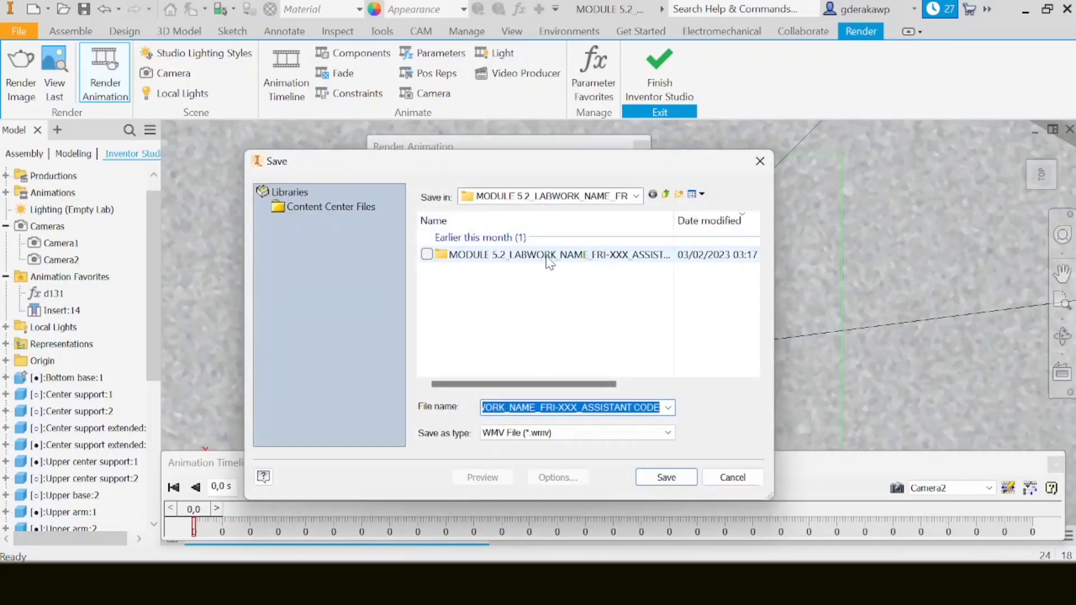
drag(588, 171, 271, 179)
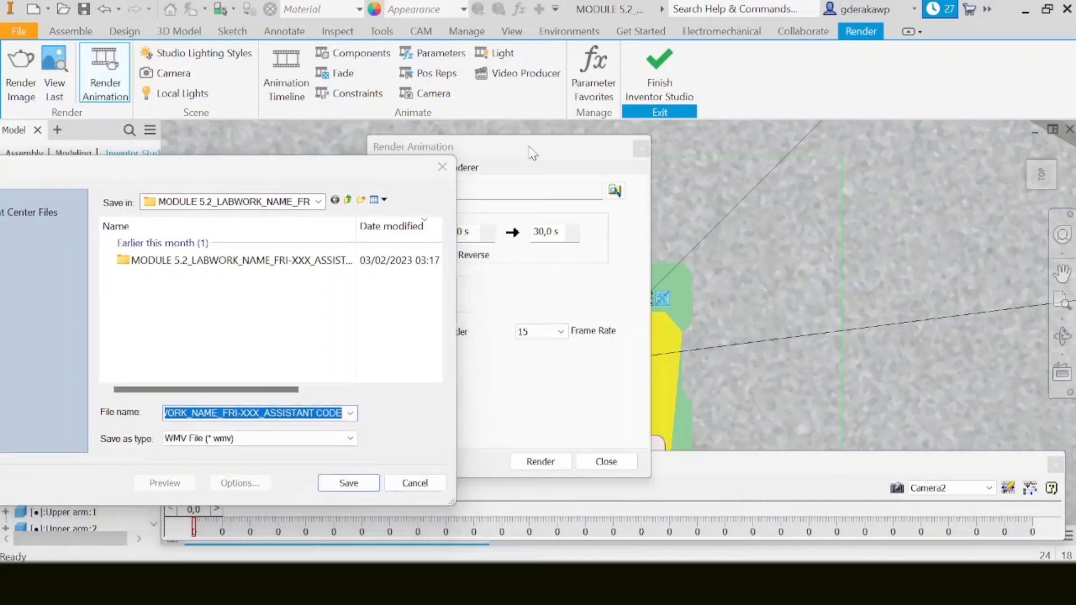
drag(361, 173, 463, 174)
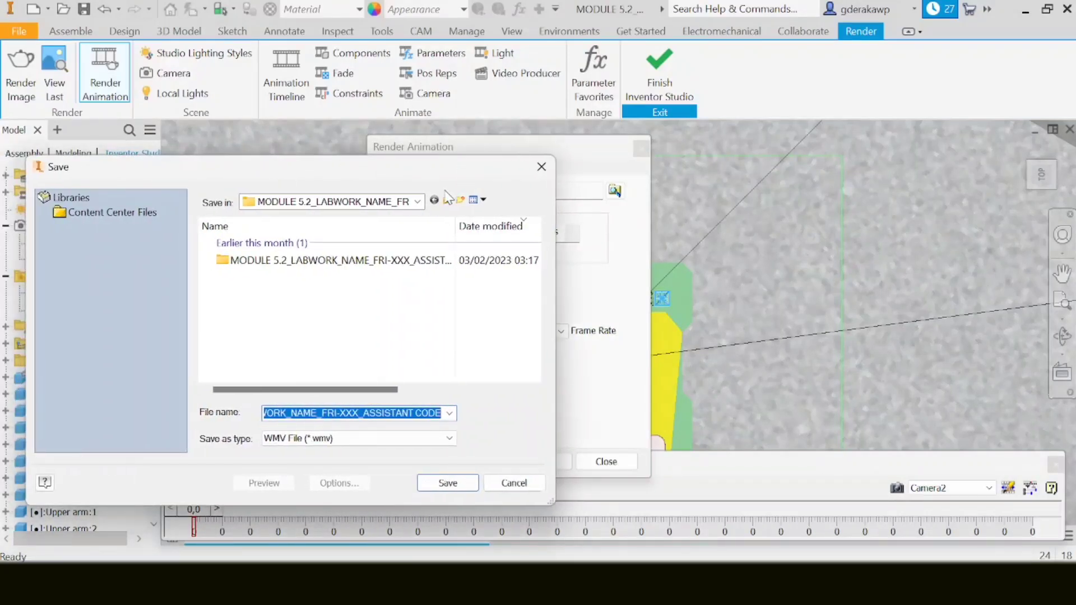
double_click(334, 262)
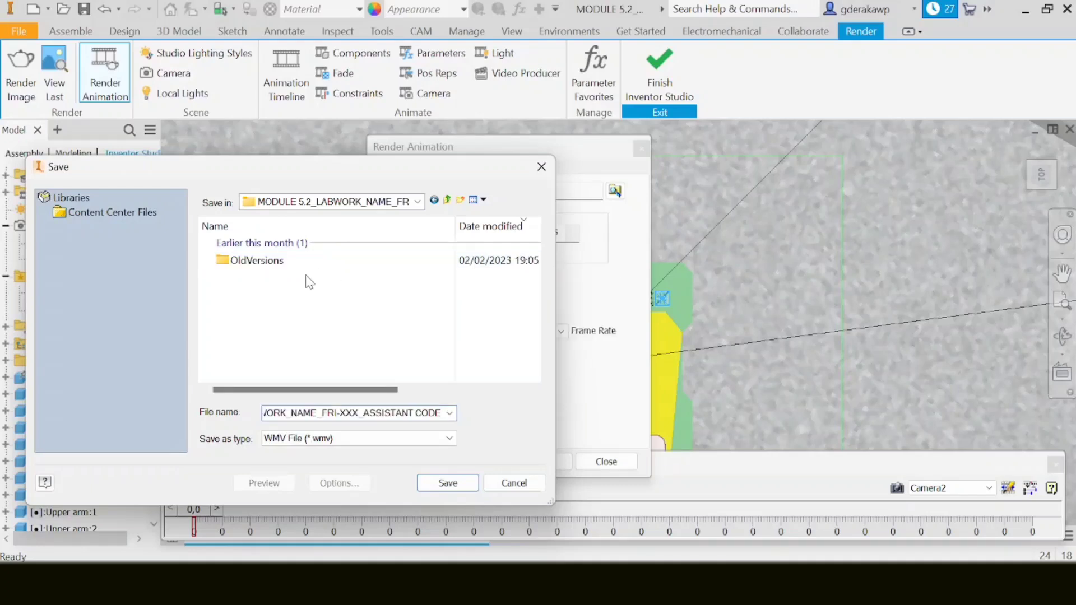
drag(401, 172, 438, 160)
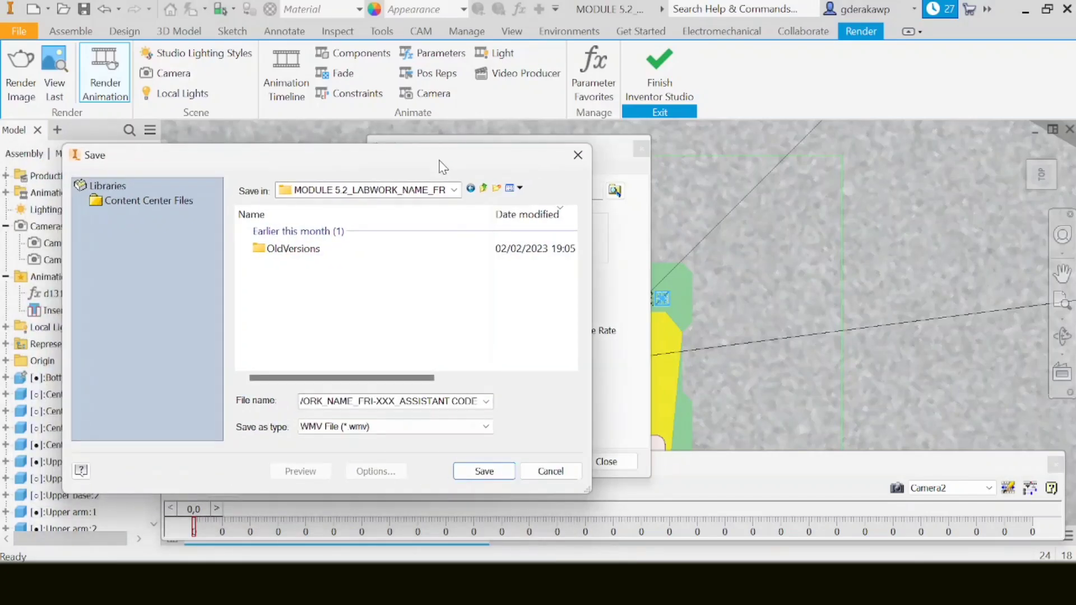
click(484, 471)
Set the render's time range to the entire production, with a frame rate of 15.
drag(526, 159, 697, 154)
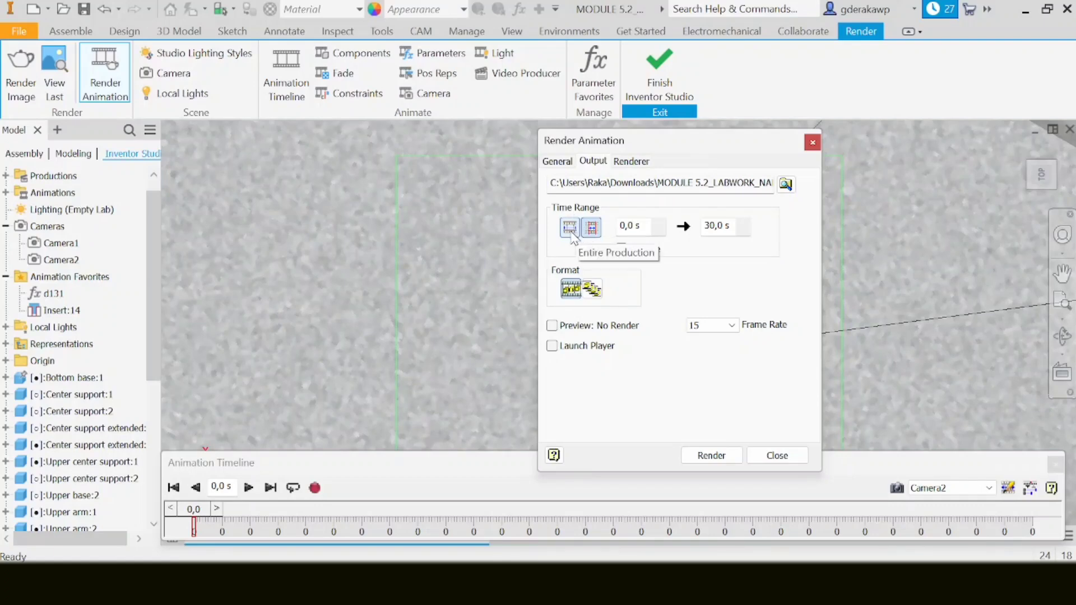
click(571, 231)
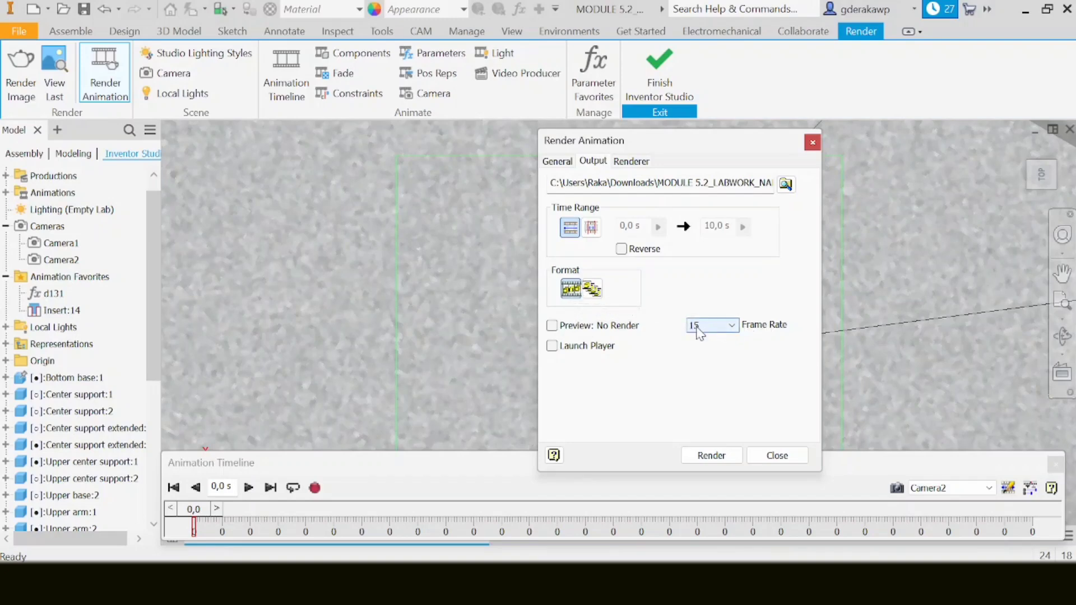
click(712, 333)
click(710, 332)
click(725, 331)
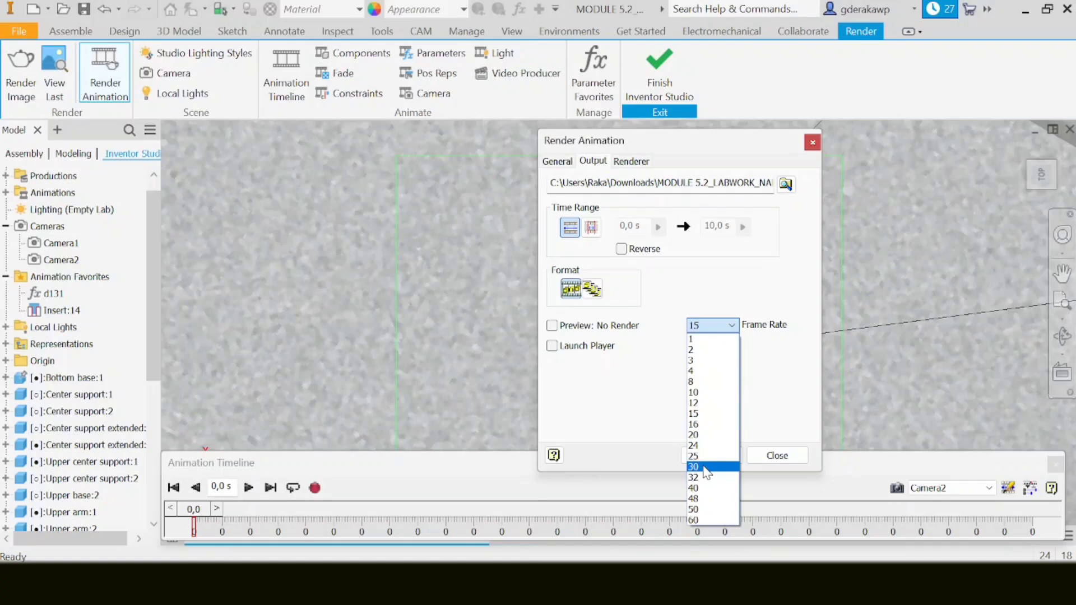
click(779, 388)
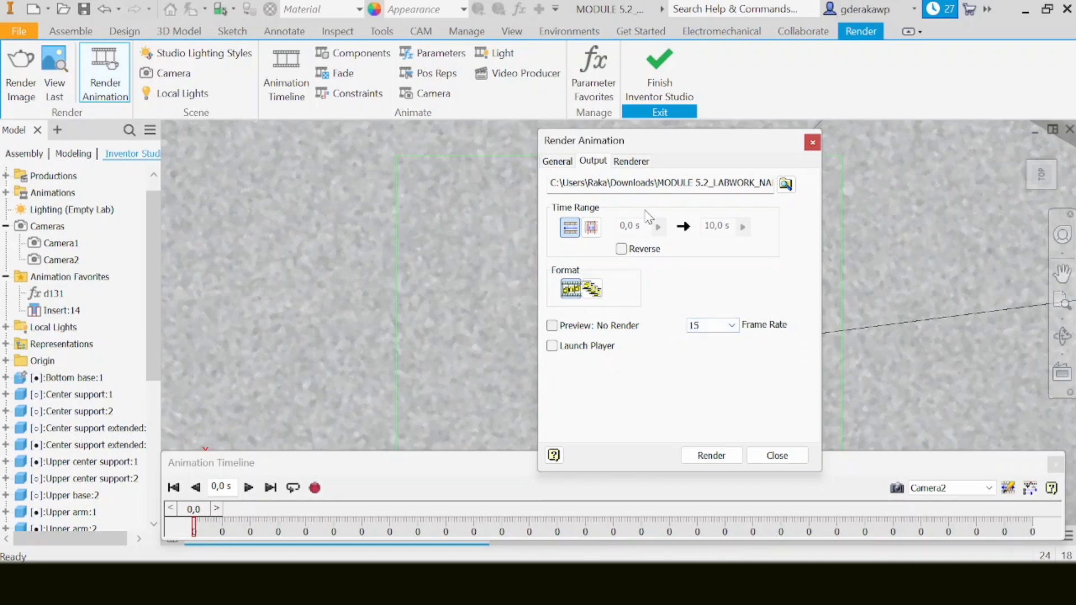
Set the renderer to a total render time of 5 minutes with Low lighting and material accuracy.
click(629, 163)
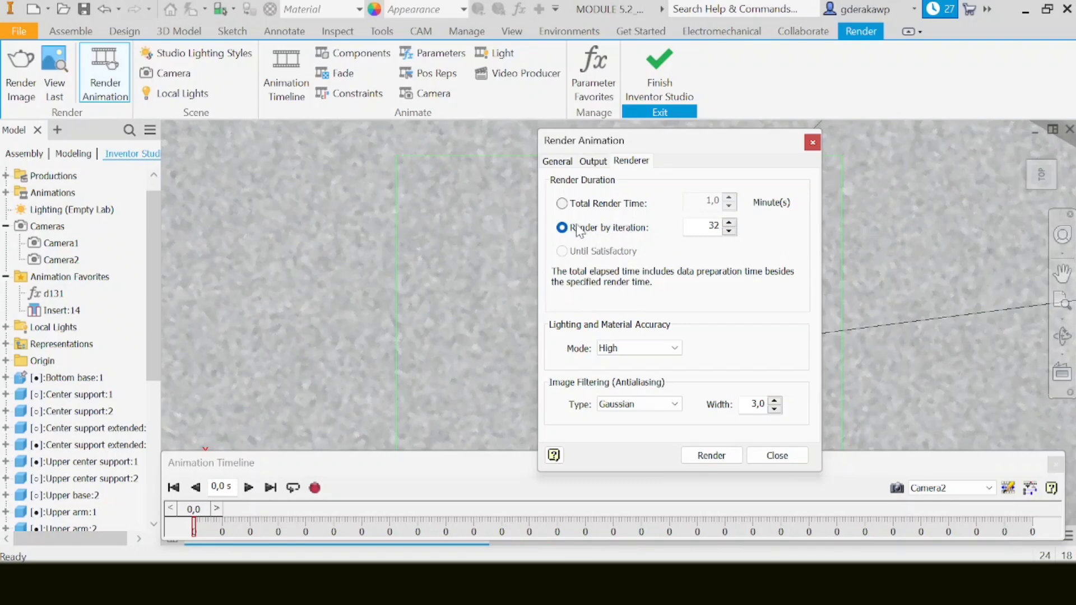
click(563, 204)
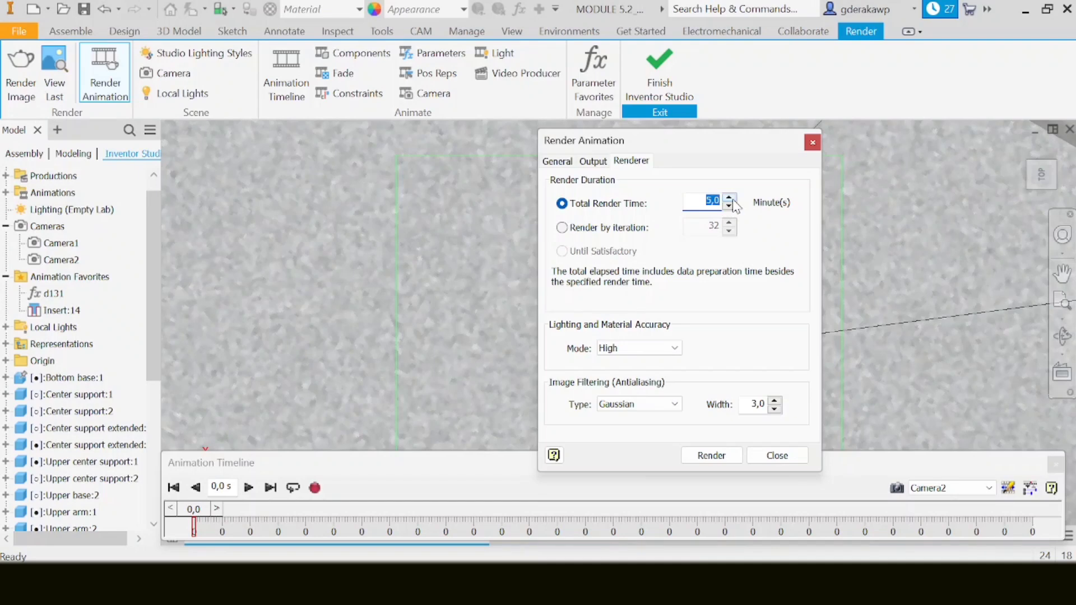
click(630, 348)
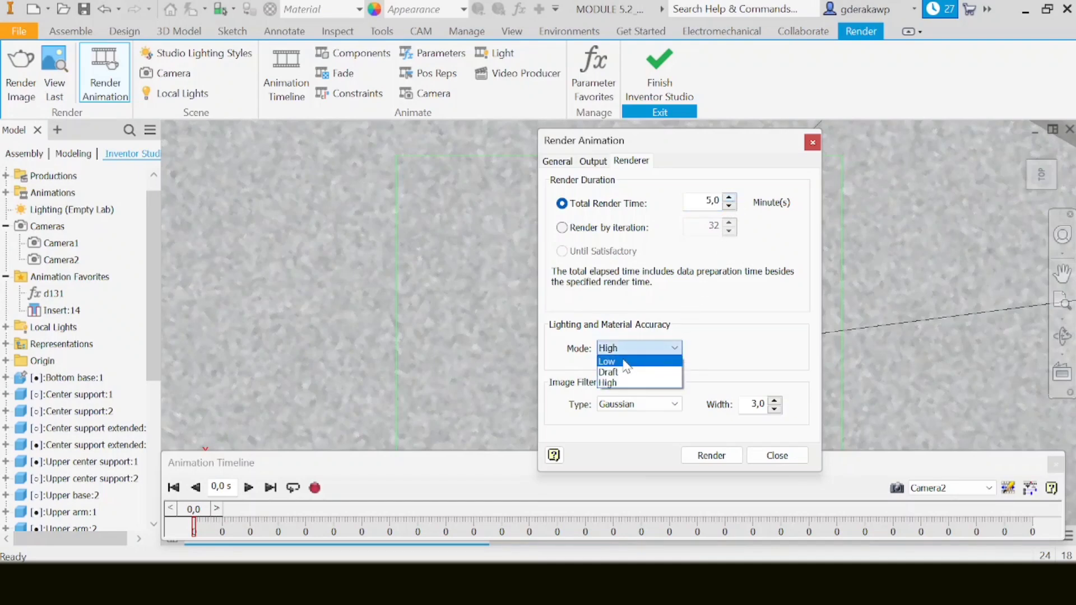
click(624, 362)
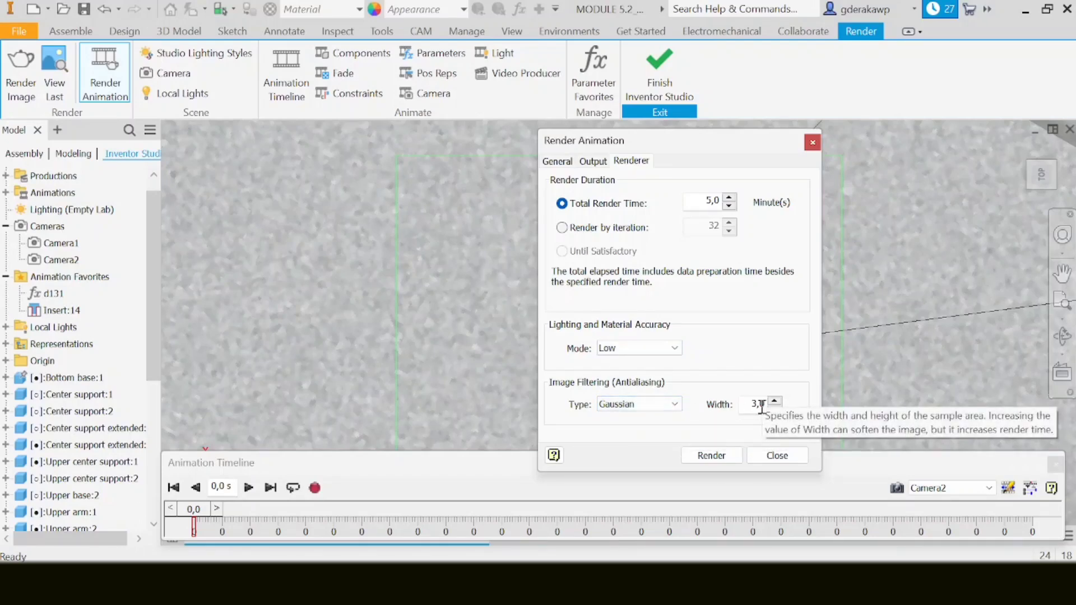
Render the production with the custom BroadBand (250Kbps) profile at 800 x 600, and close the render windows once it is finished.
click(719, 457)
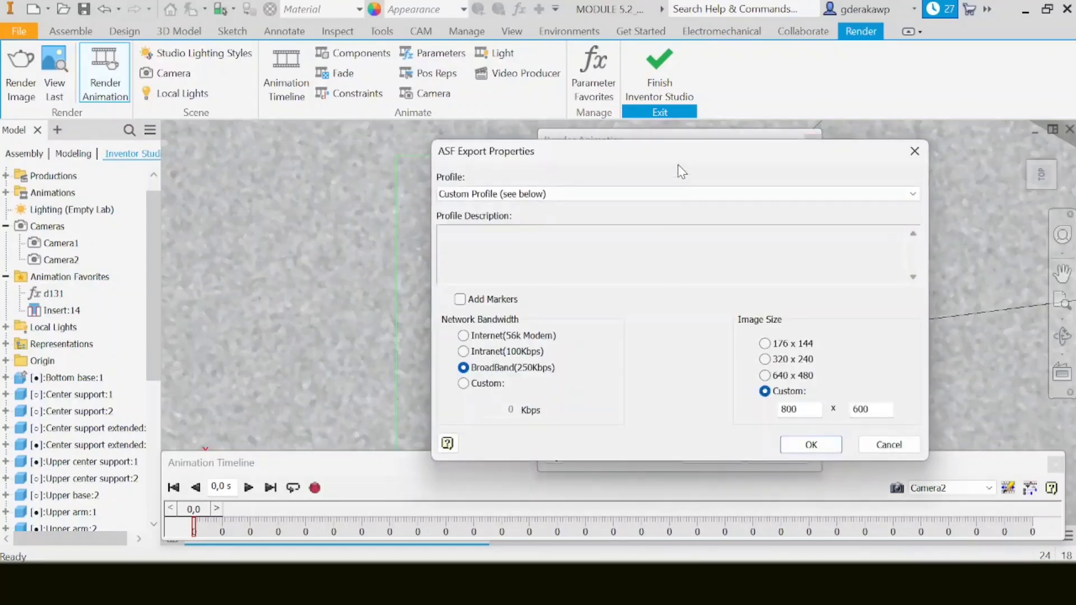
drag(689, 156, 616, 156)
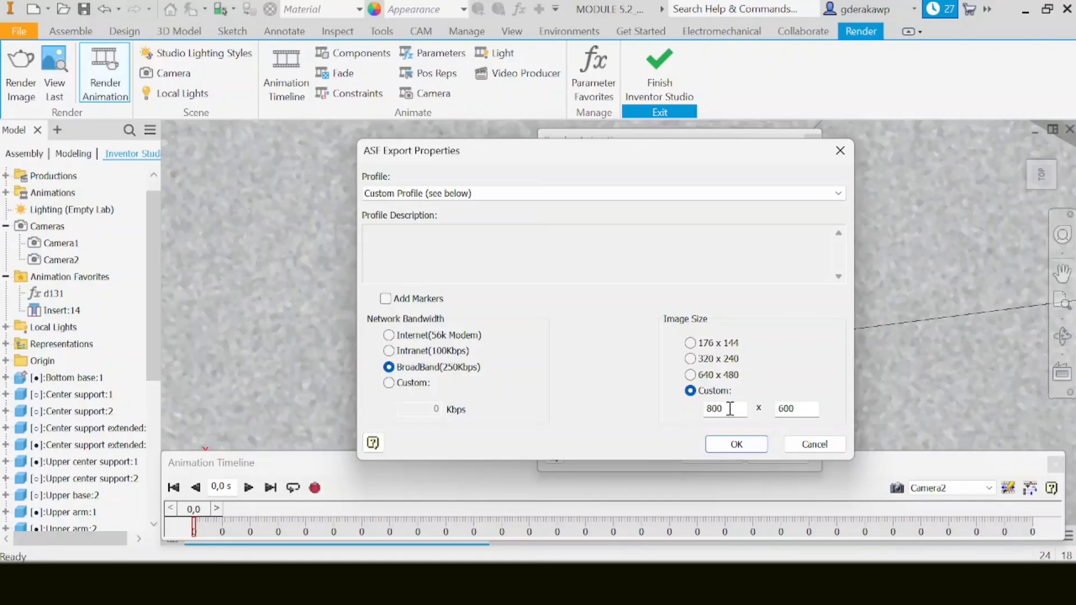
drag(672, 160, 645, 153)
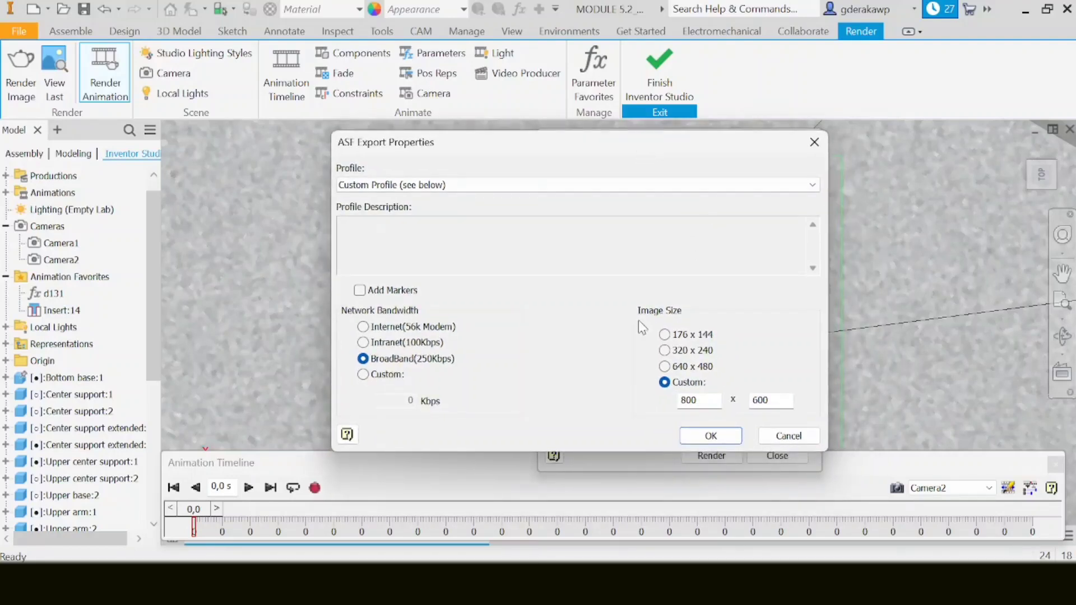
click(709, 436)
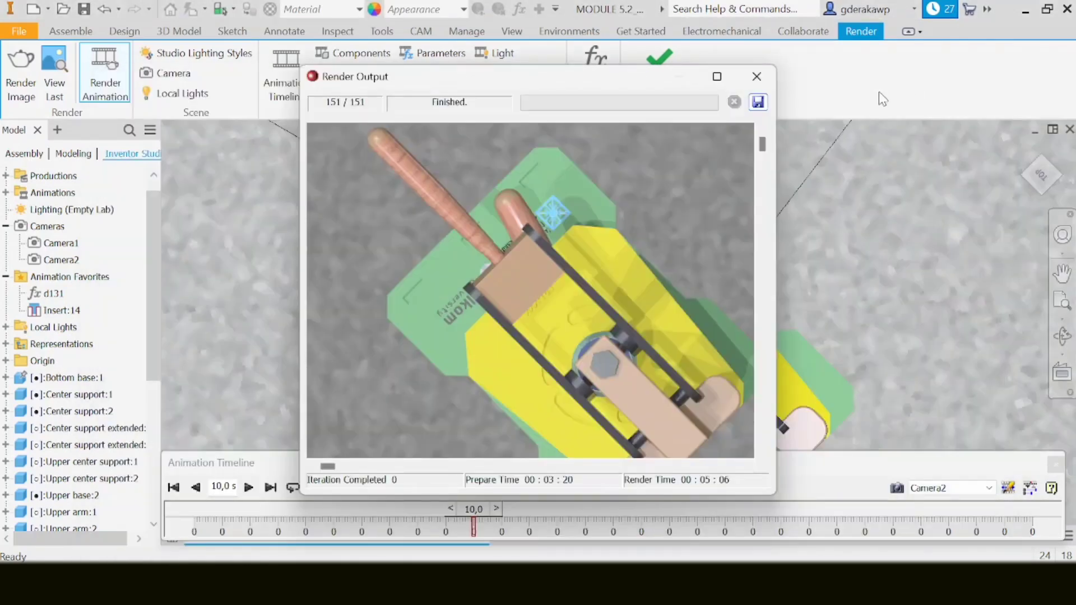
click(757, 78)
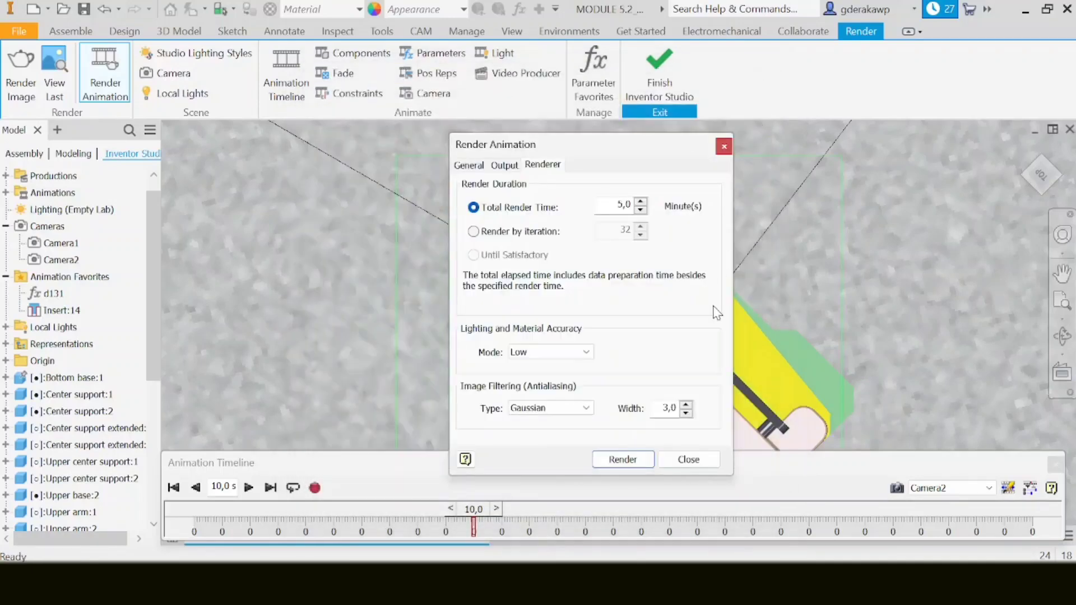
click(689, 460)
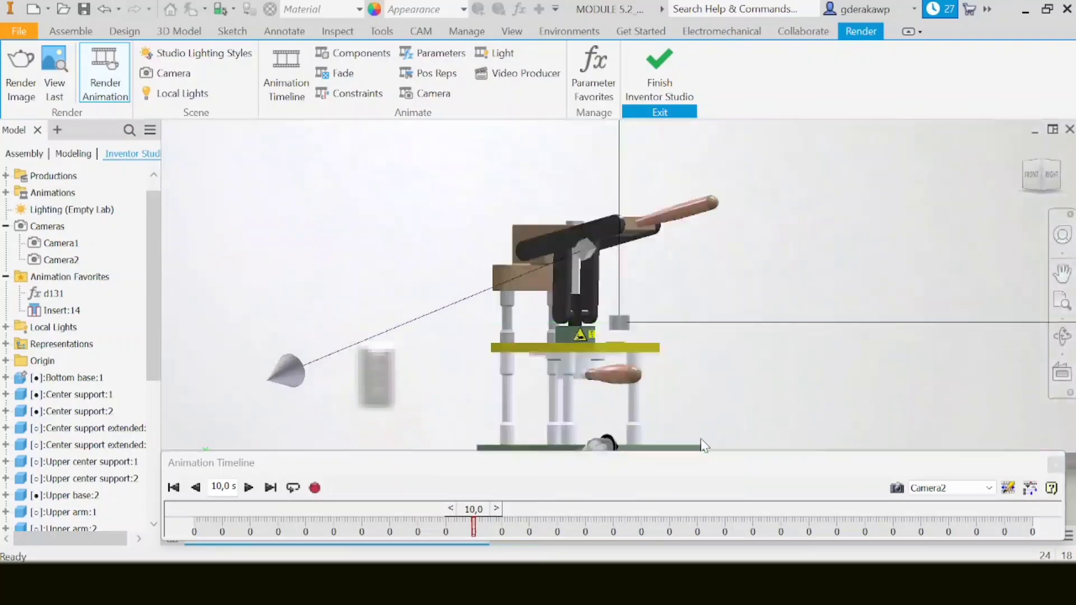
Switch to File Explorer and open the rendered WMV video from the nested MODULE 5.2_LABWORK_NAME_FRI-XXX_ASSISTANT CODE folder in Downloads.
mouse_move(523, 584)
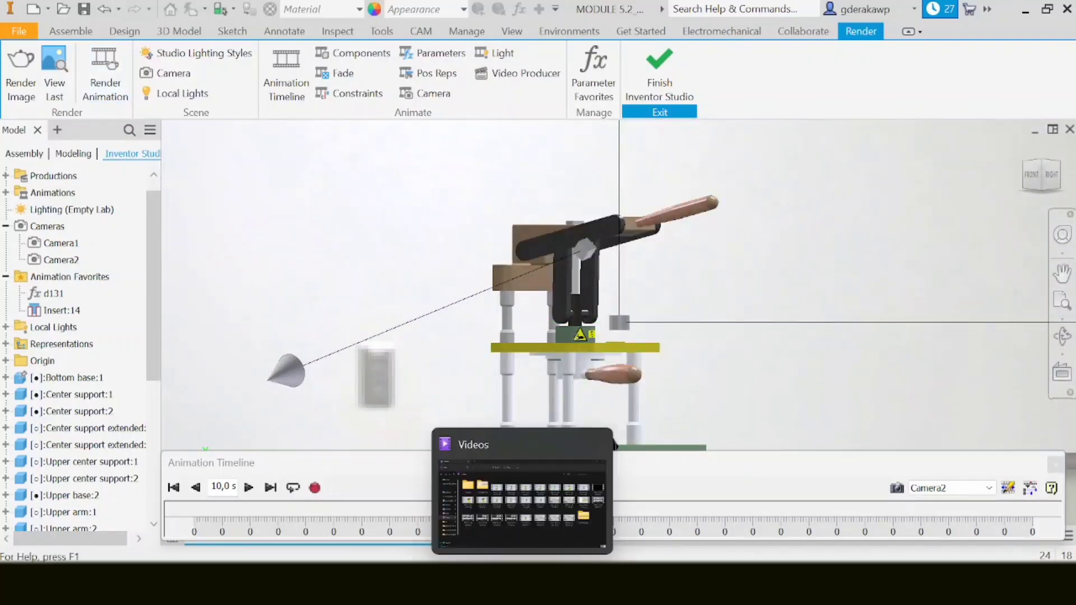
click(583, 482)
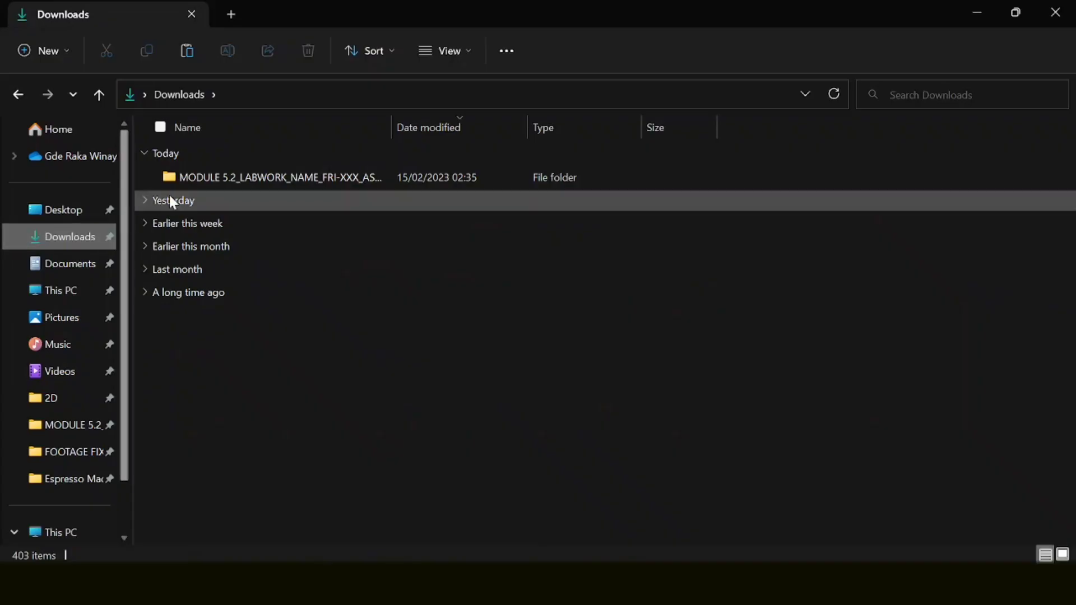
double_click(216, 178)
double_click(230, 203)
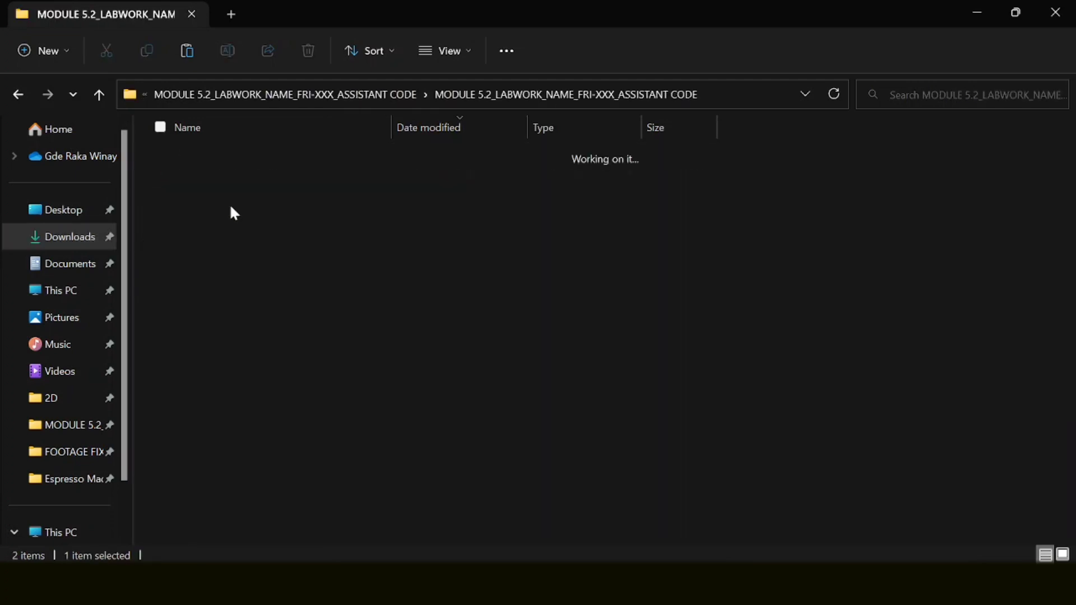
double_click(237, 178)
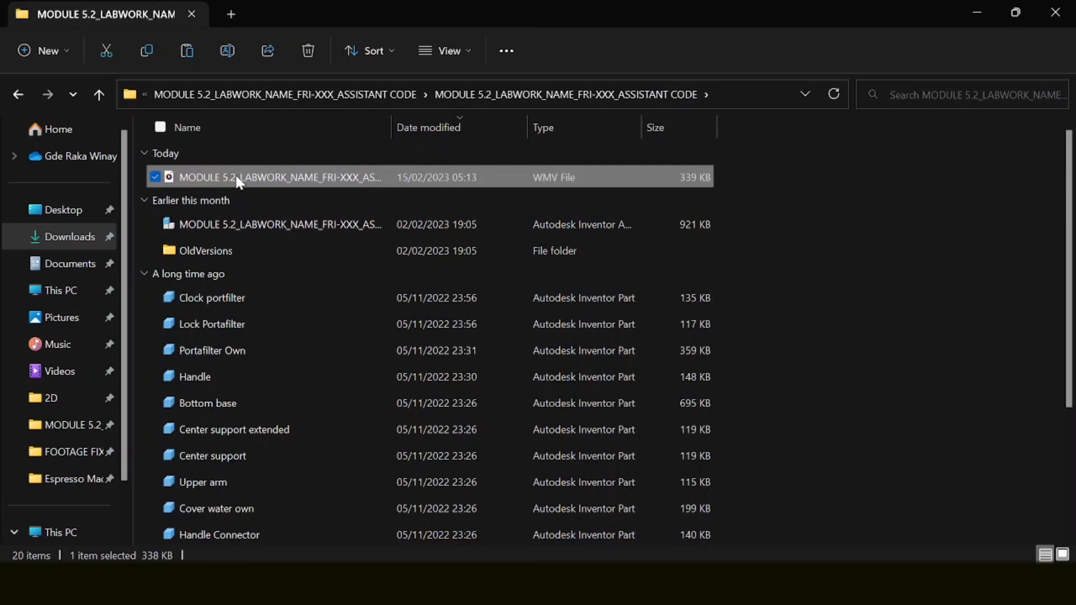